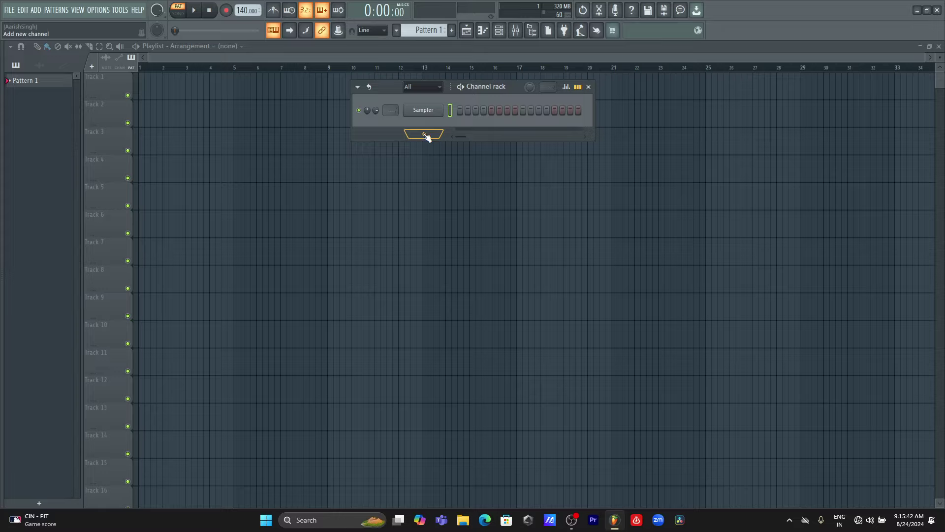
- Add a 3x Osc channel to the channel rack and place its plugin window just below the rack
click(424, 135)
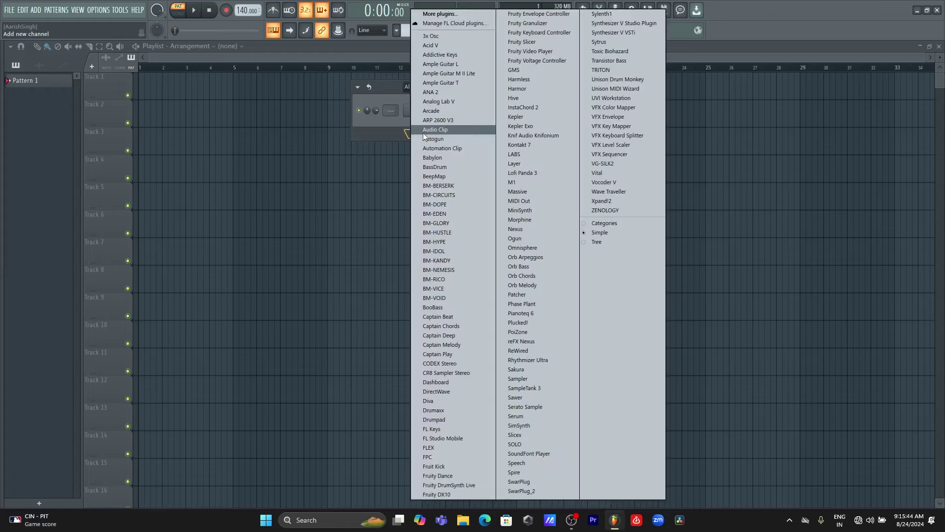
click(449, 34)
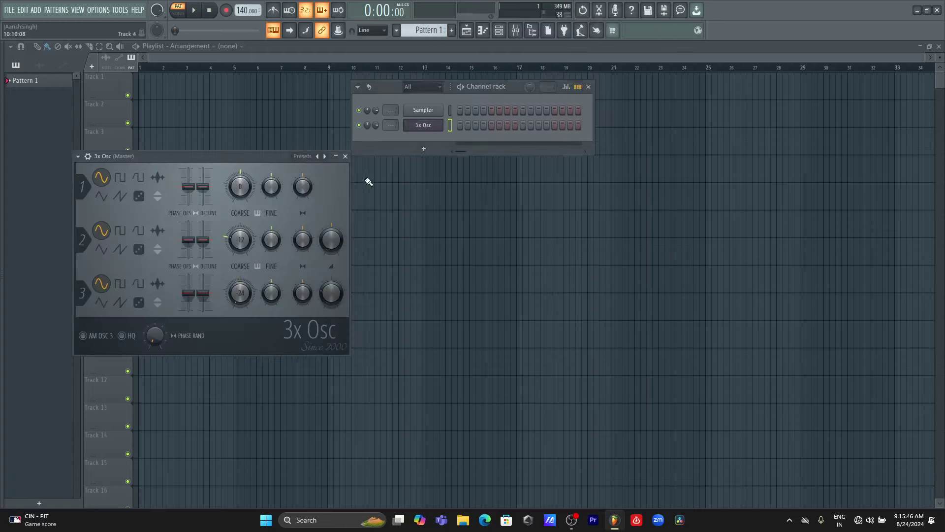
drag(258, 154, 509, 173)
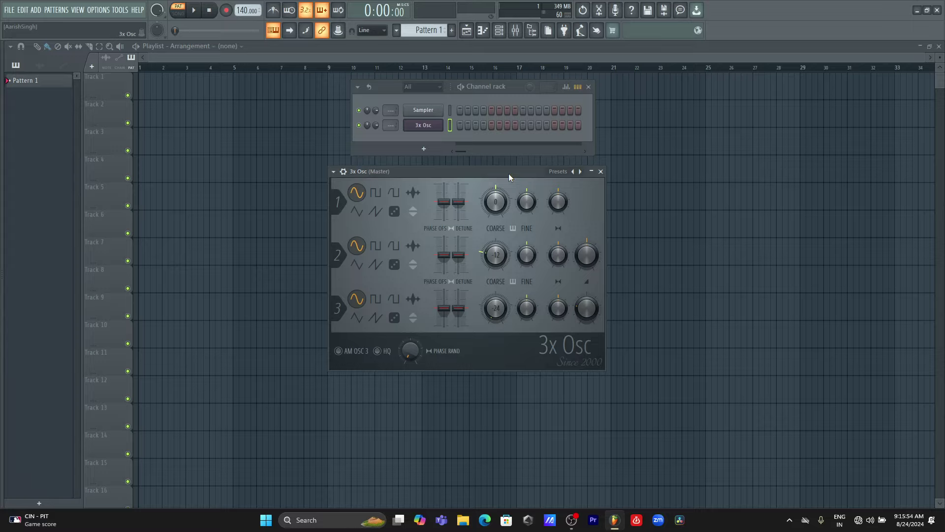
drag(509, 173, 495, 169)
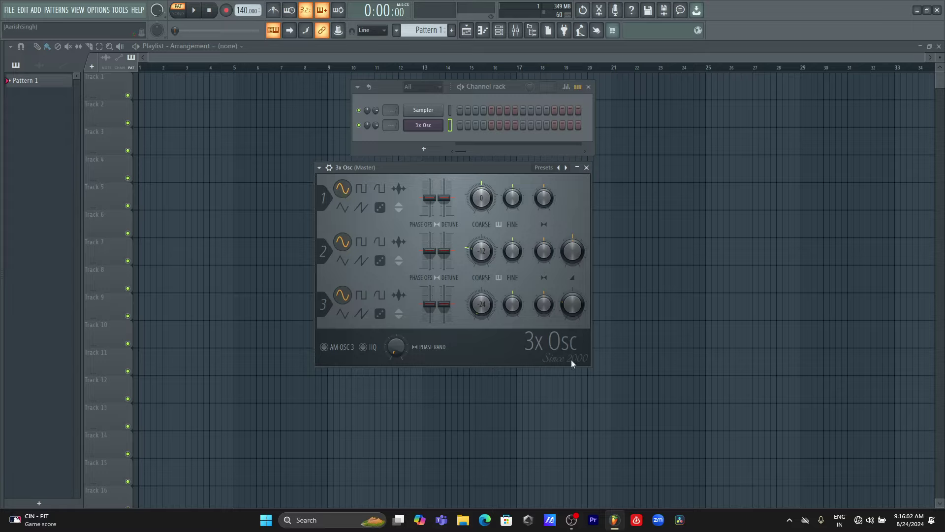
drag(571, 307, 571, 320)
drag(428, 177, 432, 174)
- Play a few notes to audition the default 3x Osc sound
key(v)
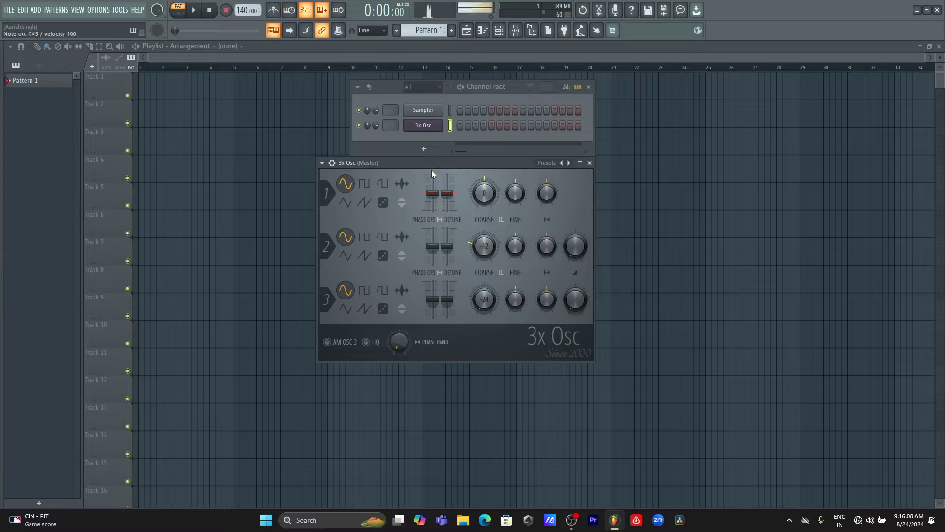
key(g)
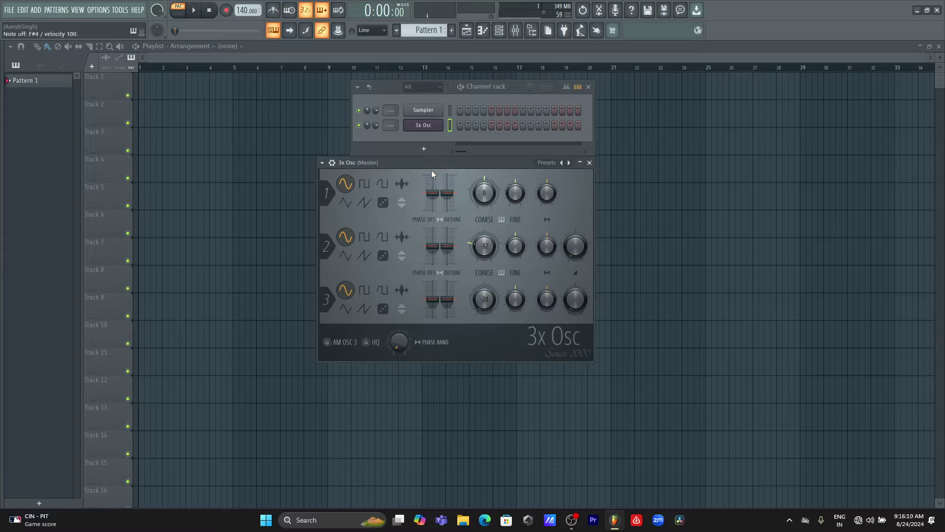
key(5)
key(5)
- Raise oscillator 1's stereo detune to about halfway above centre and audition it with a few notes
drag(448, 193, 448, 186)
drag(452, 190, 452, 180)
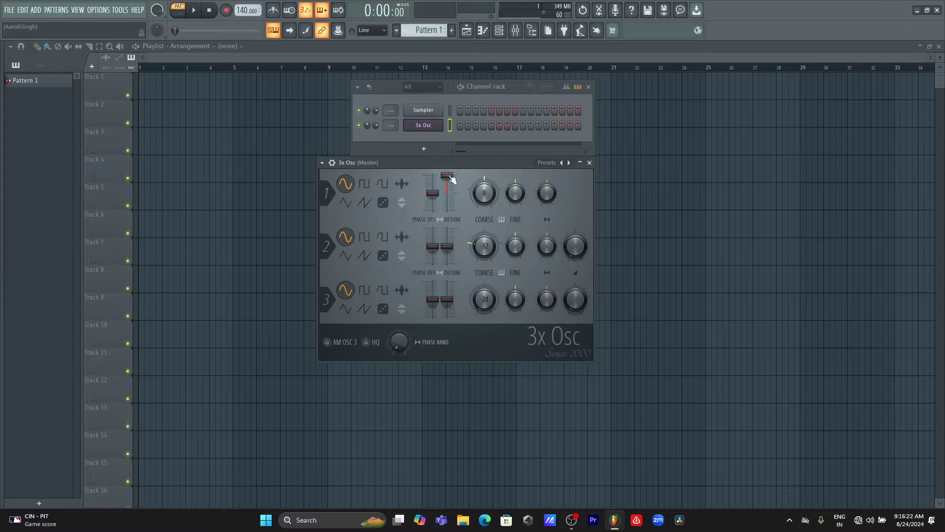
drag(452, 179, 452, 188)
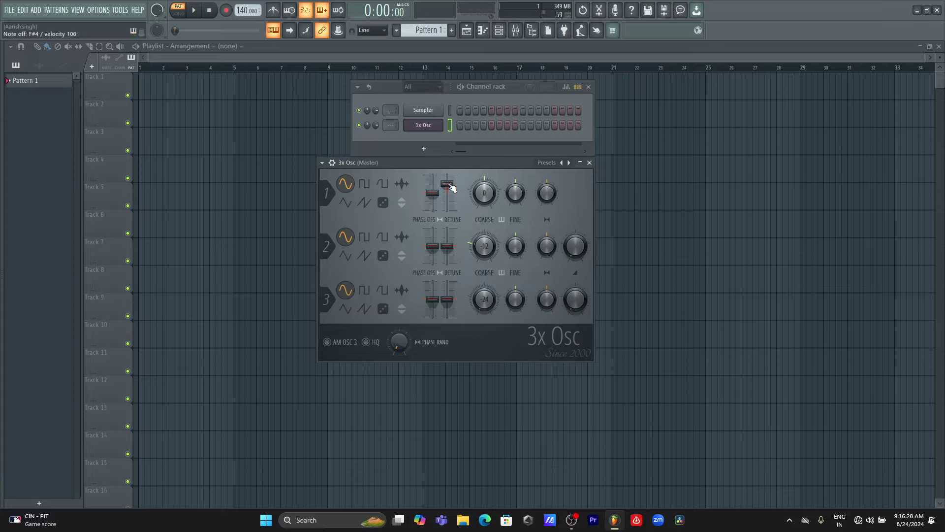
key(g)
key(g)
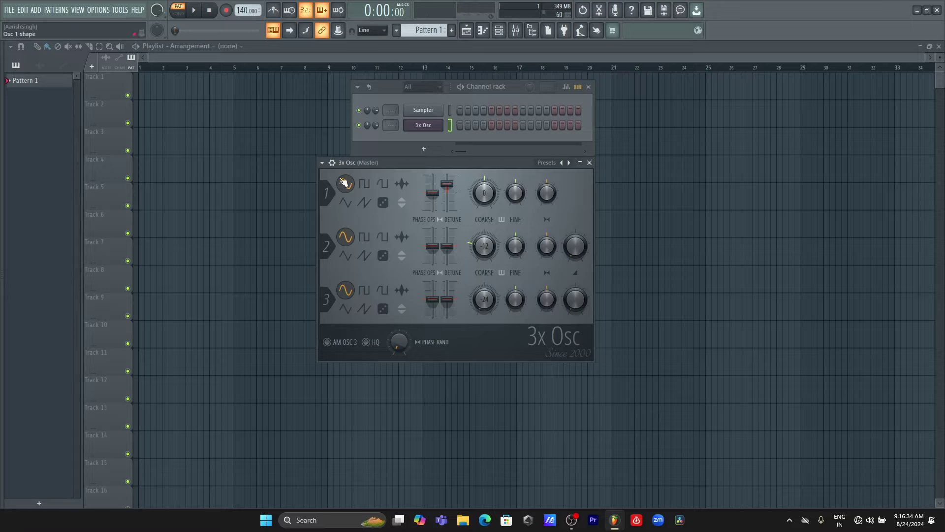
- Lower oscillator 1's coarse pitch to -12 semitones and play notes to check the sound
drag(485, 193, 485, 217)
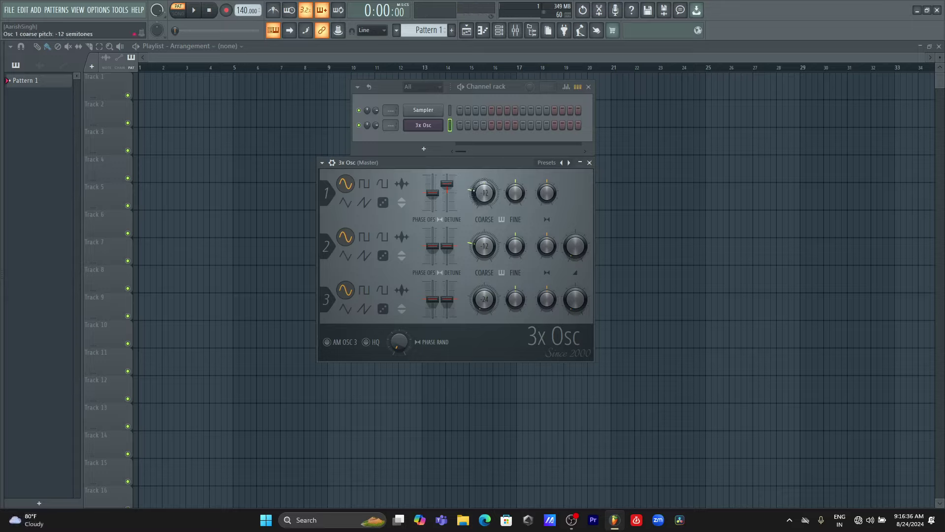
key(g)
drag(482, 196, 483, 220)
key(g)
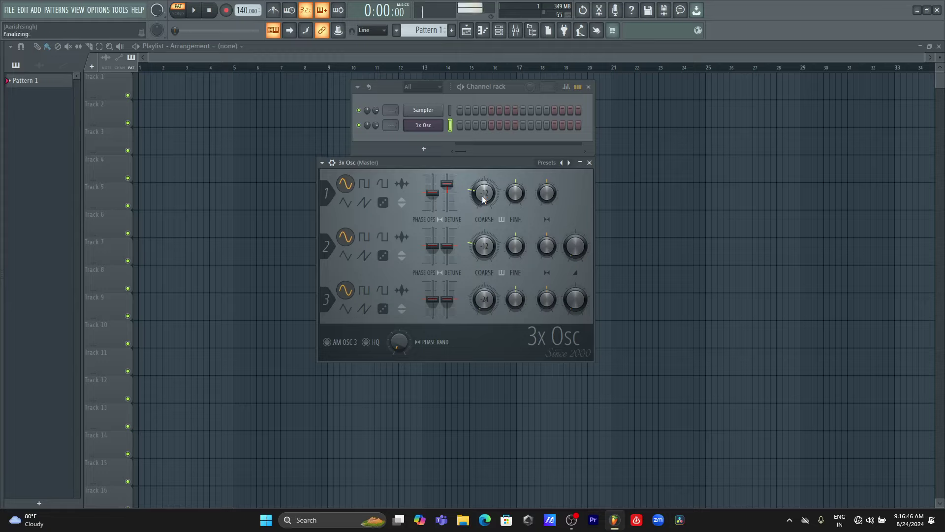
- Show the volume envelope in the 3x Osc channel's detailed settings and play notes to hear its current shape
click(332, 163)
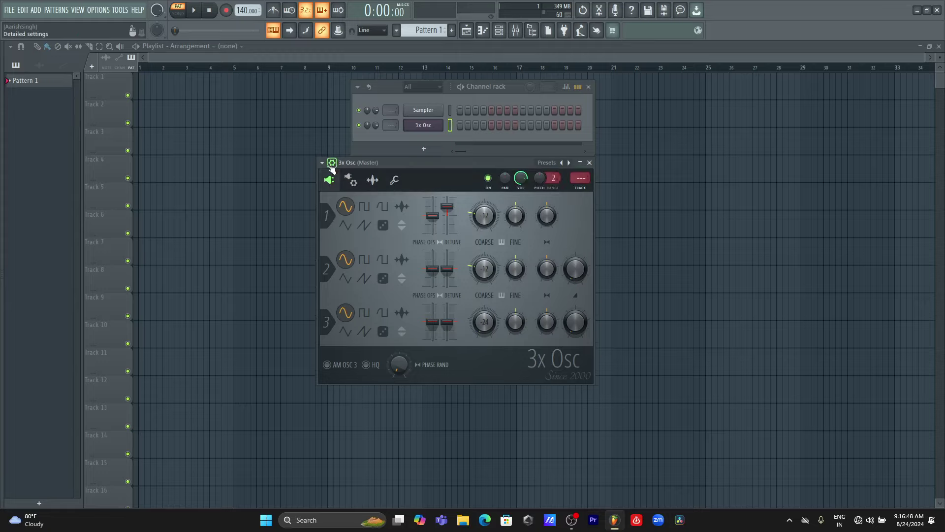
click(350, 179)
drag(383, 167, 396, 145)
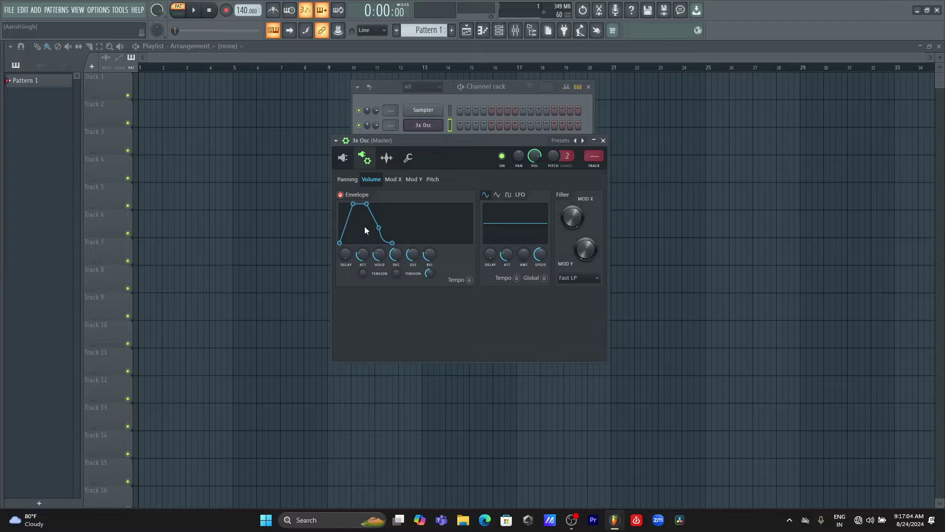
key(2)
key(2)
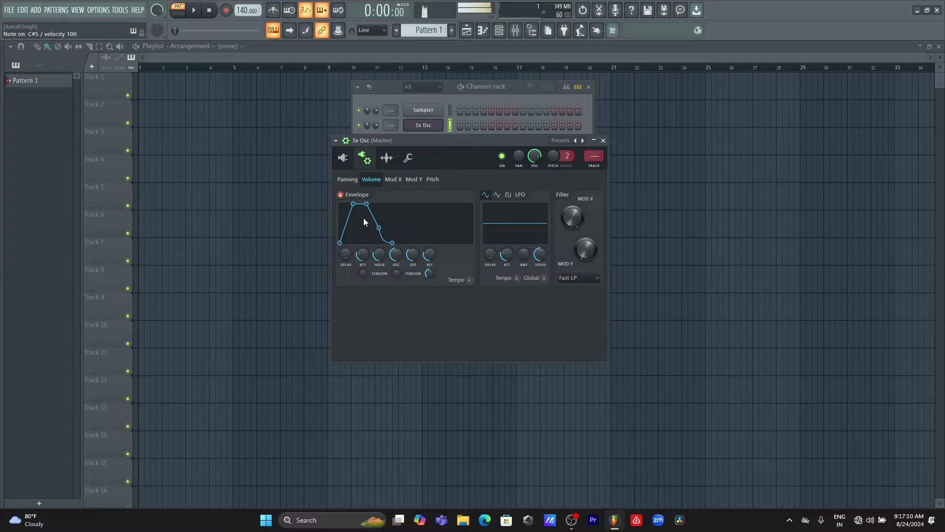
key(m)
key(6)
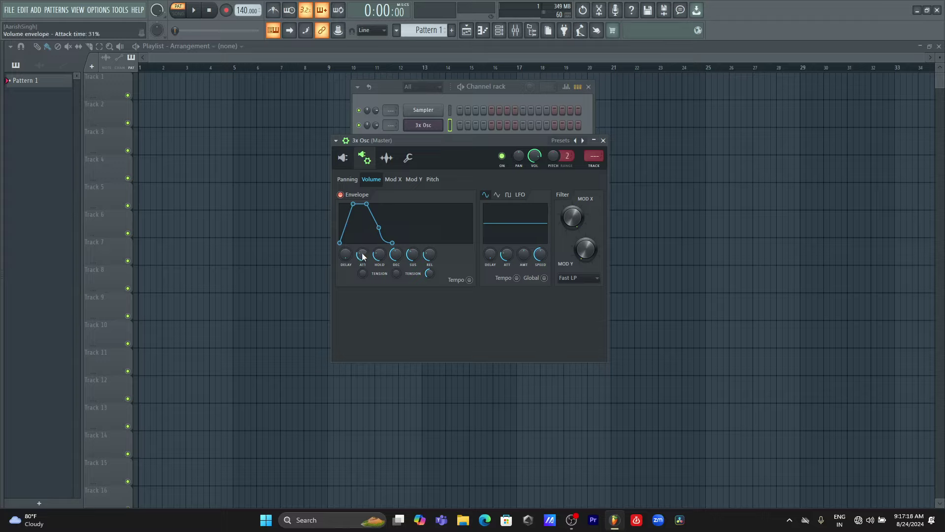
- Set the volume envelope's attack time to 0% and audition it with several notes
scroll(362, 255, down, 6)
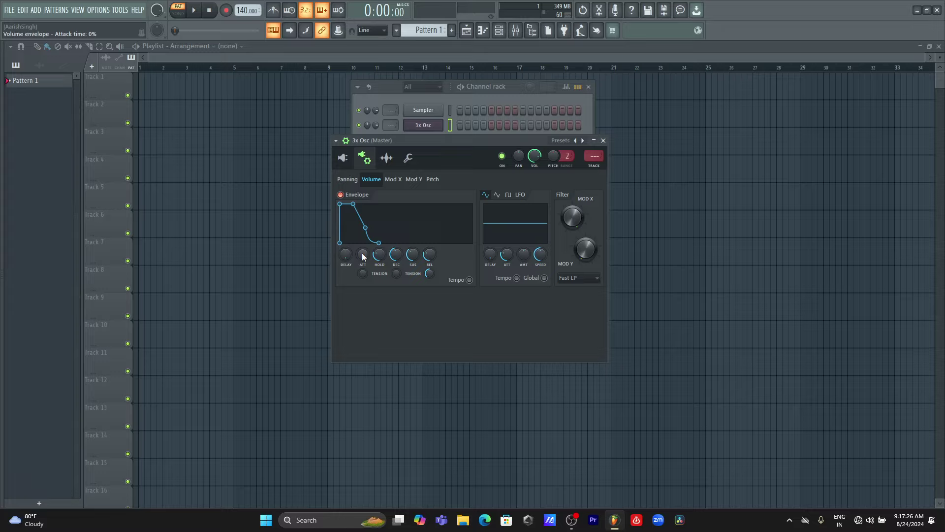
key(2)
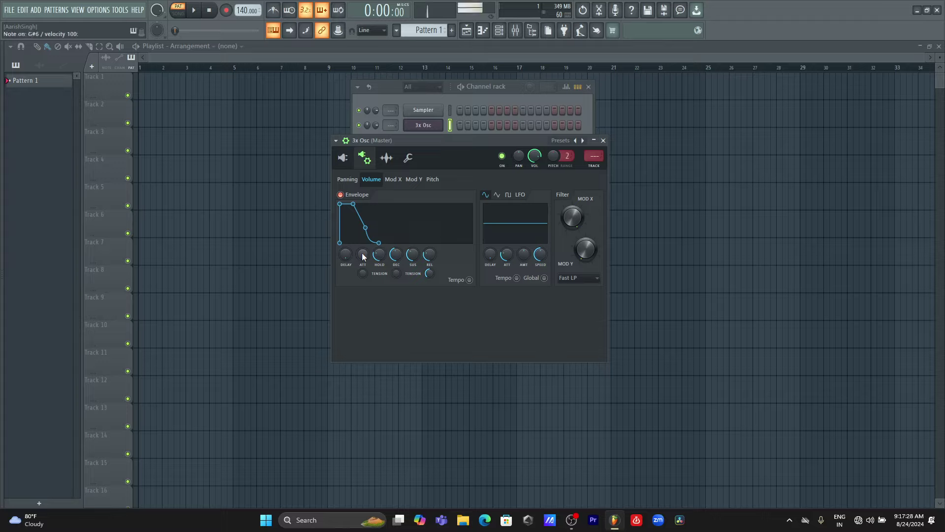
key(w)
key(w)
key(n)
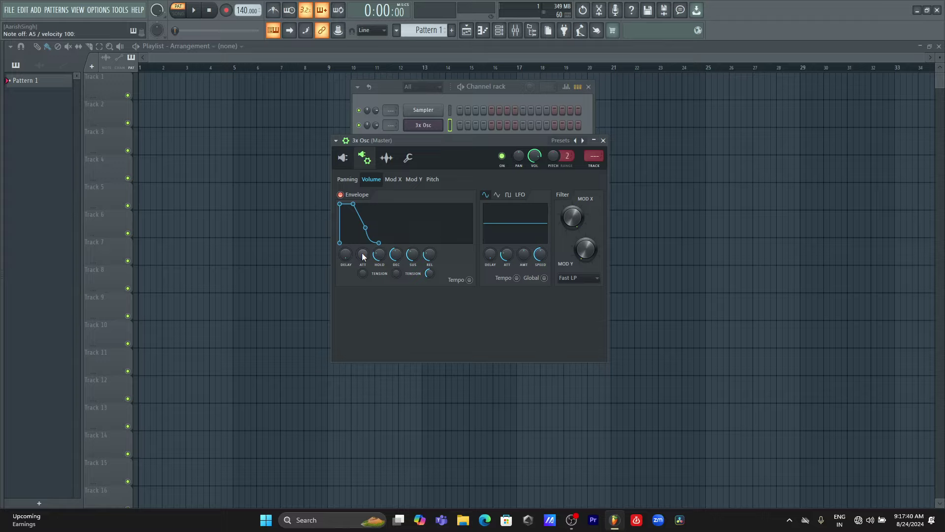
key(9)
- Turn the volume envelope's hold down to zero and set its attack time to 8%, testing with notes
drag(380, 255, 380, 268)
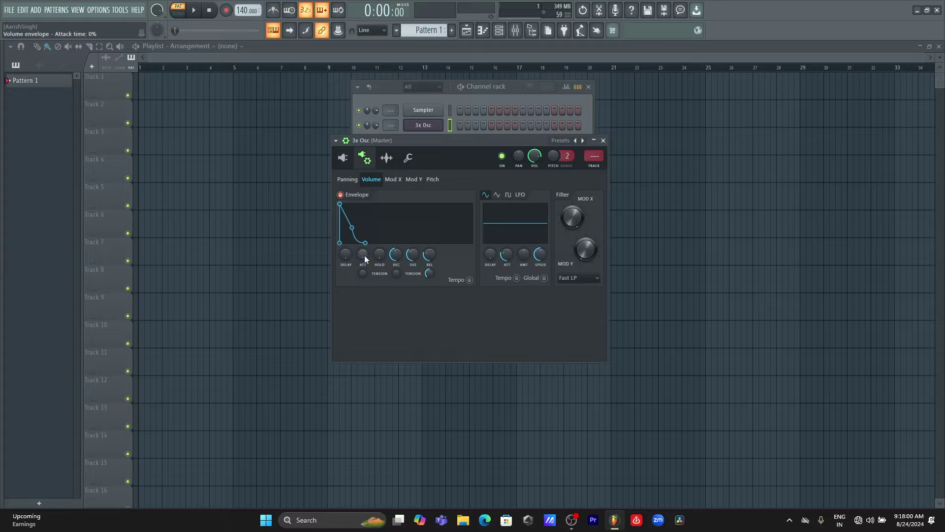
key(2)
scroll(365, 259, up, 1)
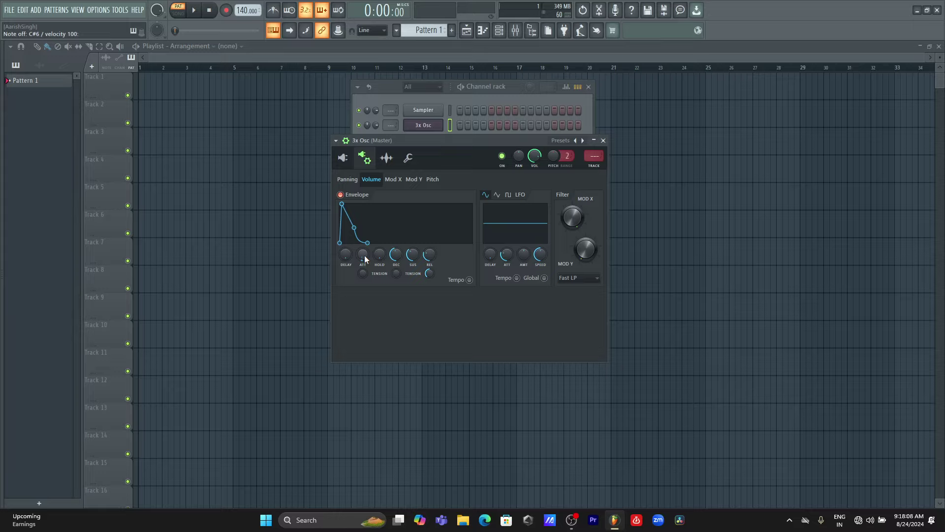
key(n)
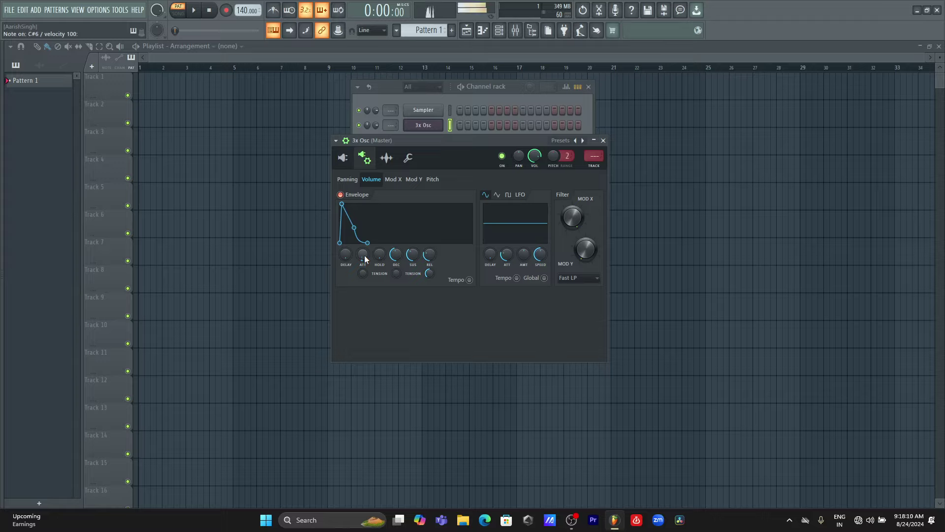
key(s)
key(s)
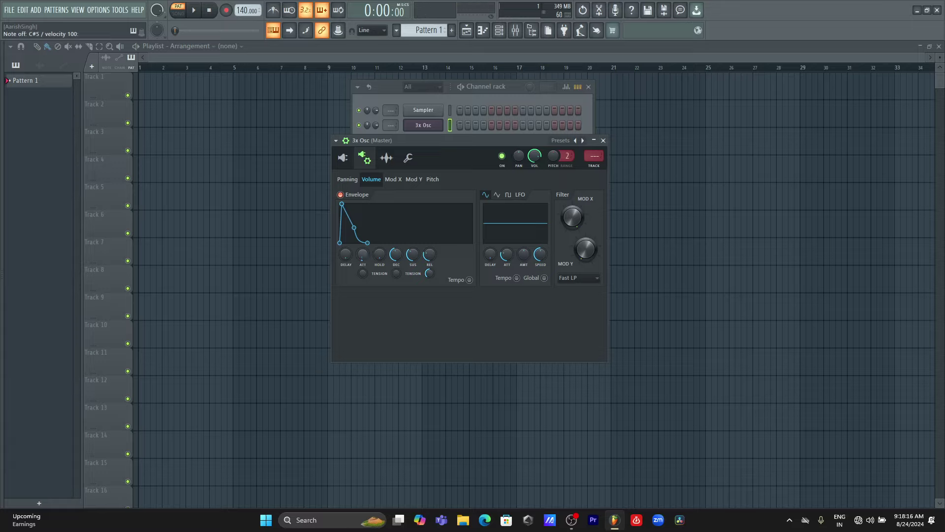
scroll(362, 256, up, 3)
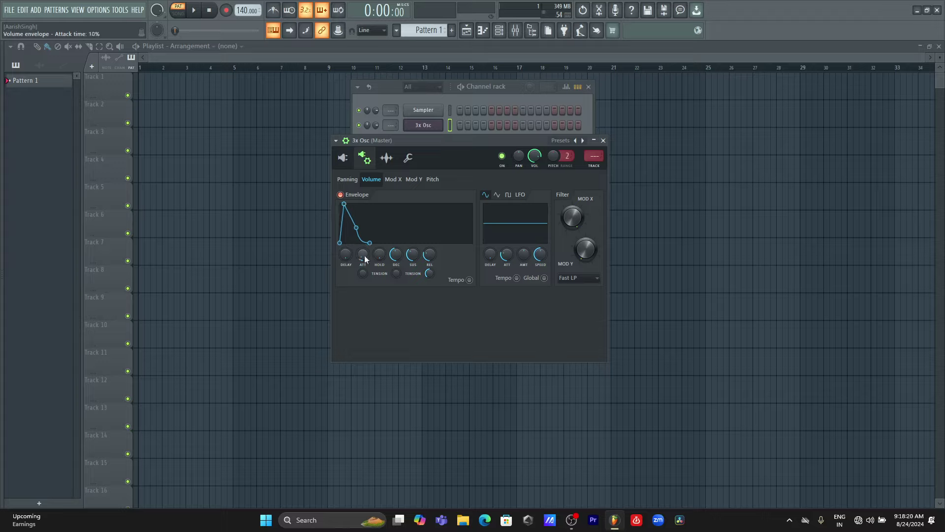
key(g)
scroll(362, 254, down, 1)
key(2)
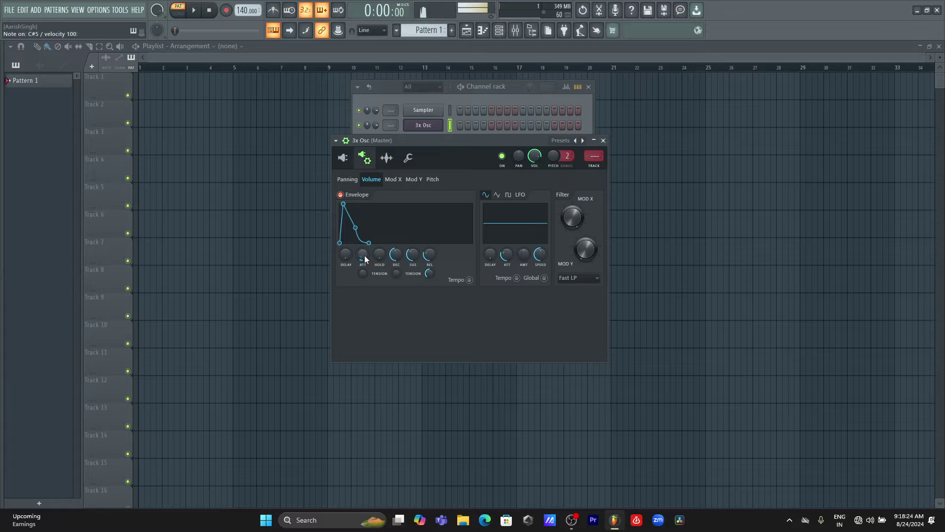
key(g)
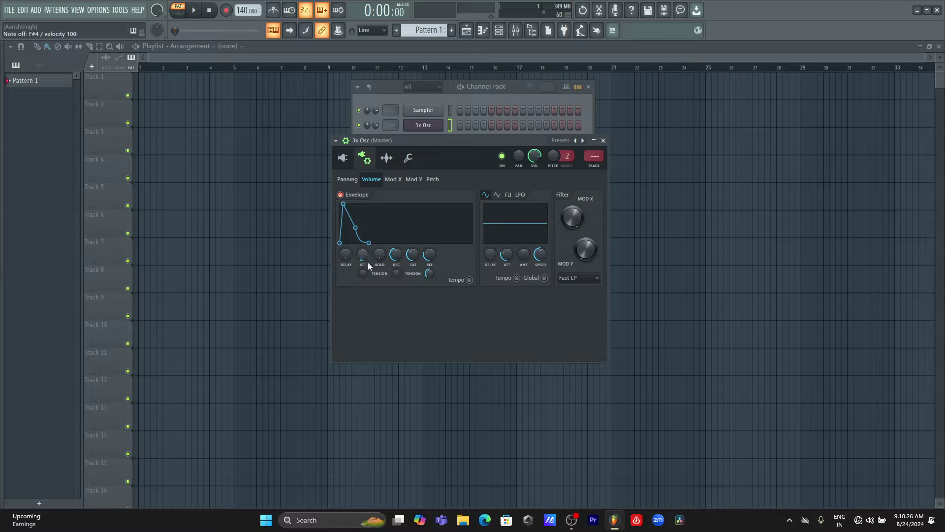
- Shorten the volume envelope's decay strongly and play repeated low and high notes to judge it
mouse_move(396, 254)
mouse_down()
mouse_move(396, 268)
mouse_move(399, 259)
mouse_up()
key(g)
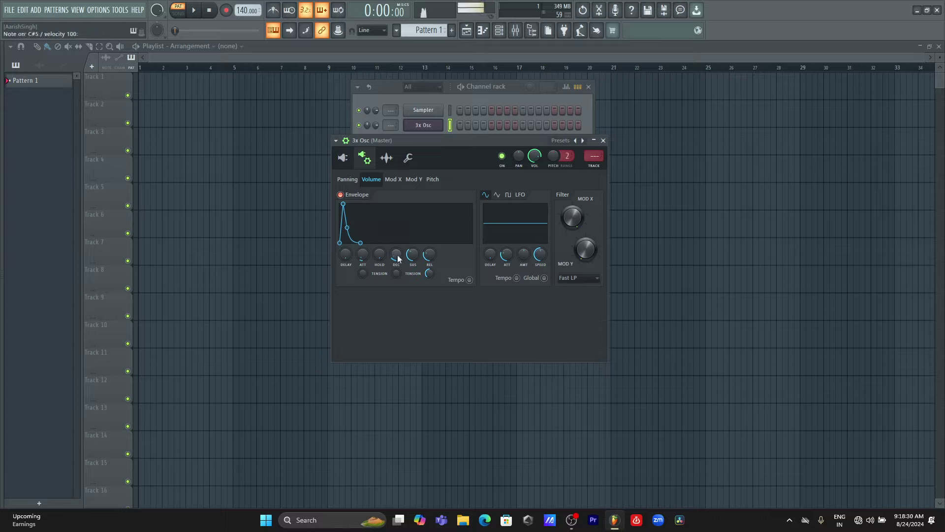
key(2)
key(2)
key(2)
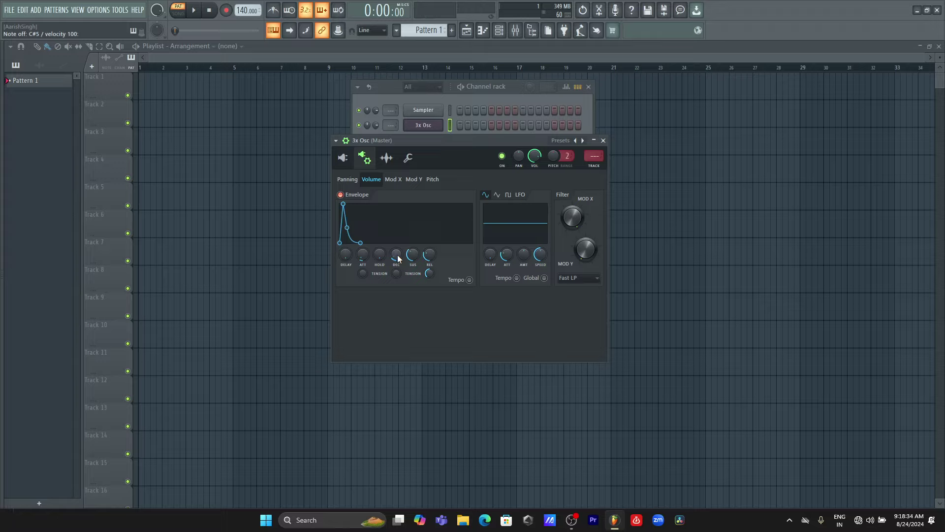
key(2)
key(2)
key(y)
key(y)
key(y)
key(y)
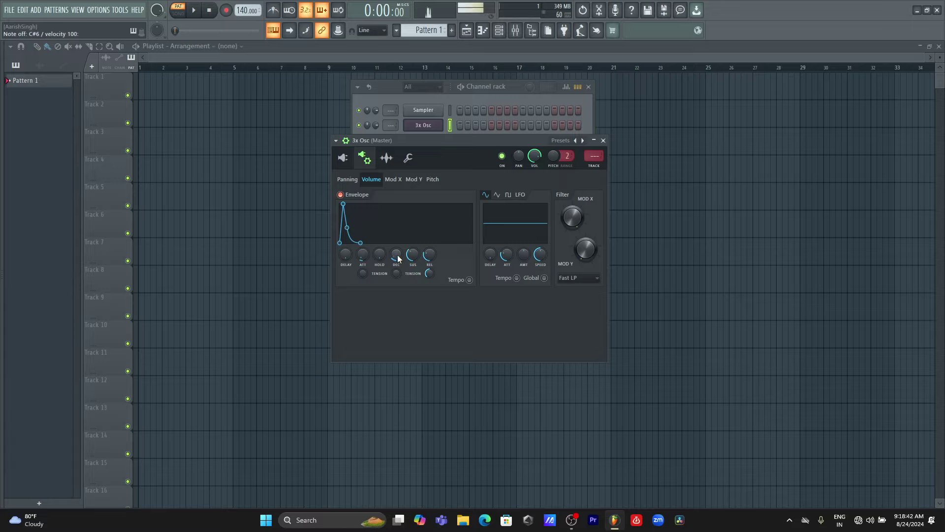
- Lengthen the volume envelope's decay time to about 35%, checking each adjustment with a note
drag(397, 258, 398, 253)
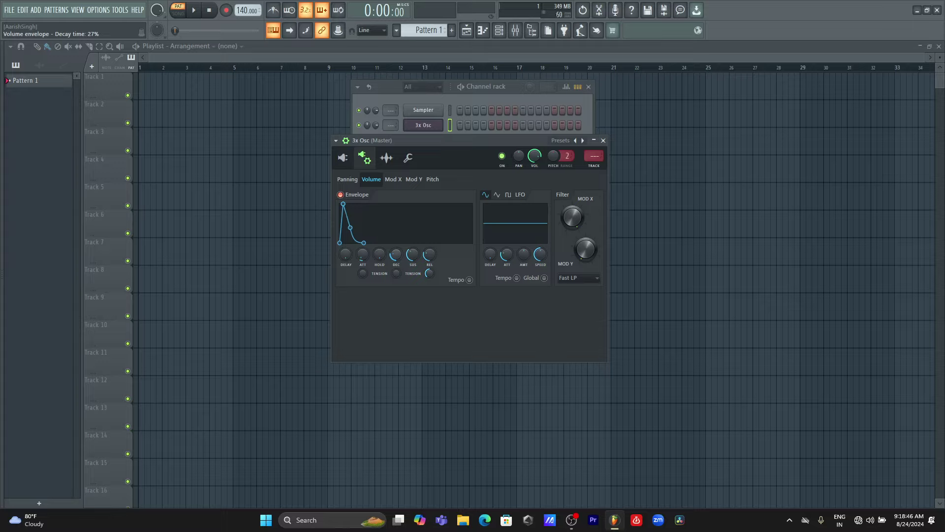
key(2)
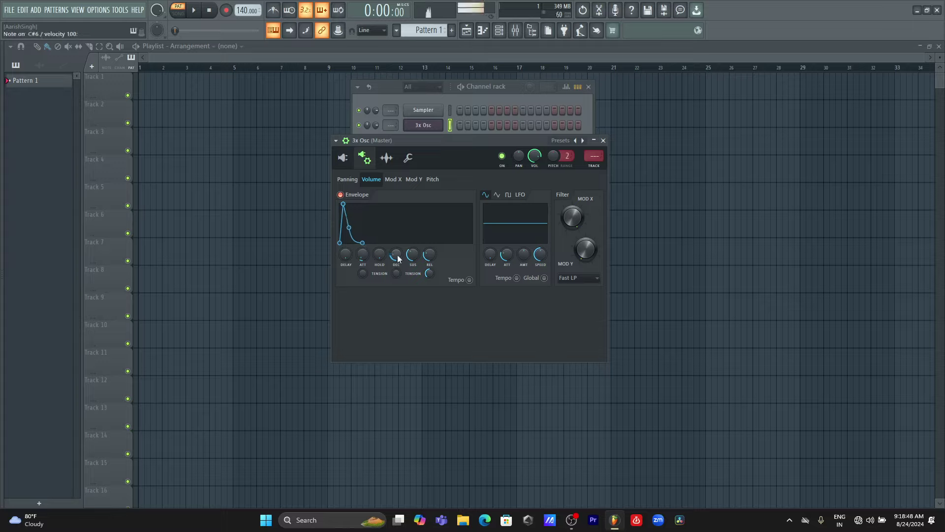
drag(397, 258, 398, 252)
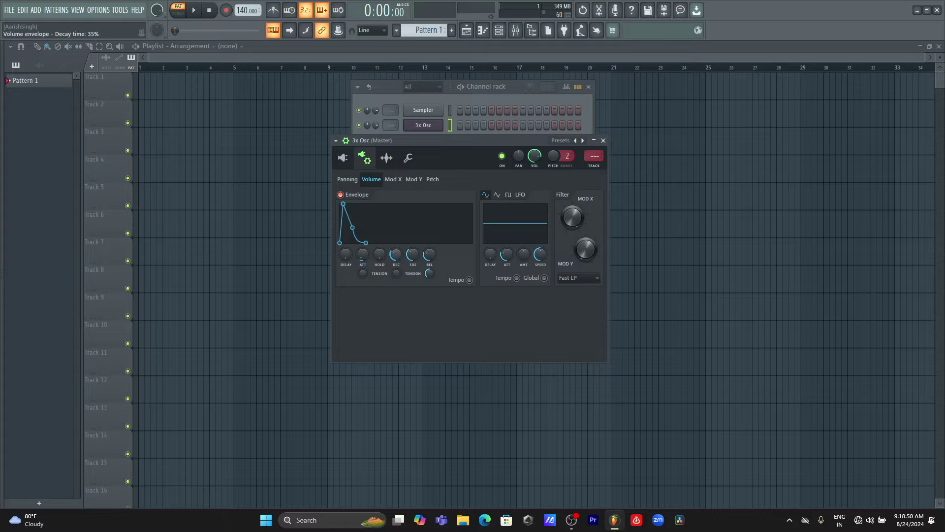
key(2)
drag(398, 258, 397, 259)
key(2)
- Turn the volume envelope's sustain down to zero and audition it with repeated notes
drag(419, 257, 419, 276)
key(2)
key(2)
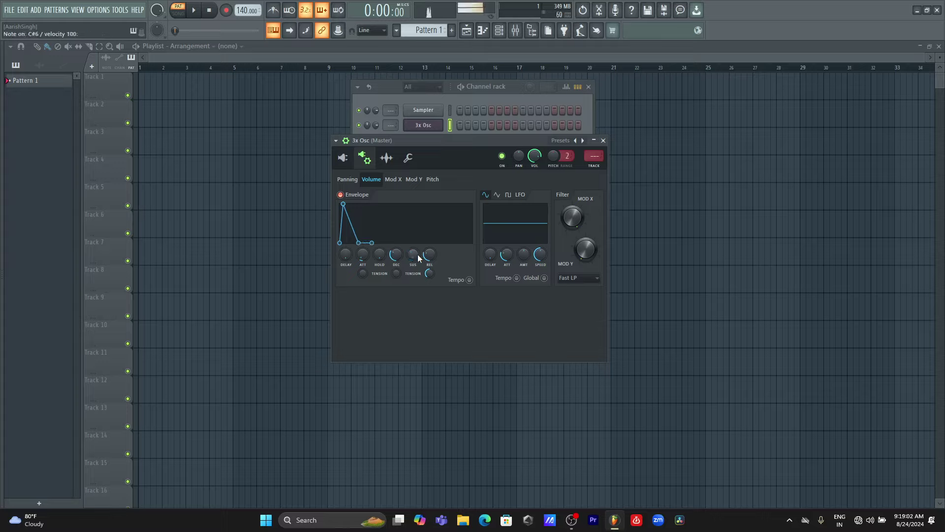
key(2)
mouse_move(419, 257)
mouse_down()
mouse_move(419, 241)
mouse_move(419, 261)
mouse_up()
key(2)
- Raise the volume envelope's sustain to just under half, fine-tune the release, and play a note to check
drag(419, 258, 419, 244)
key(2)
drag(429, 254, 430, 251)
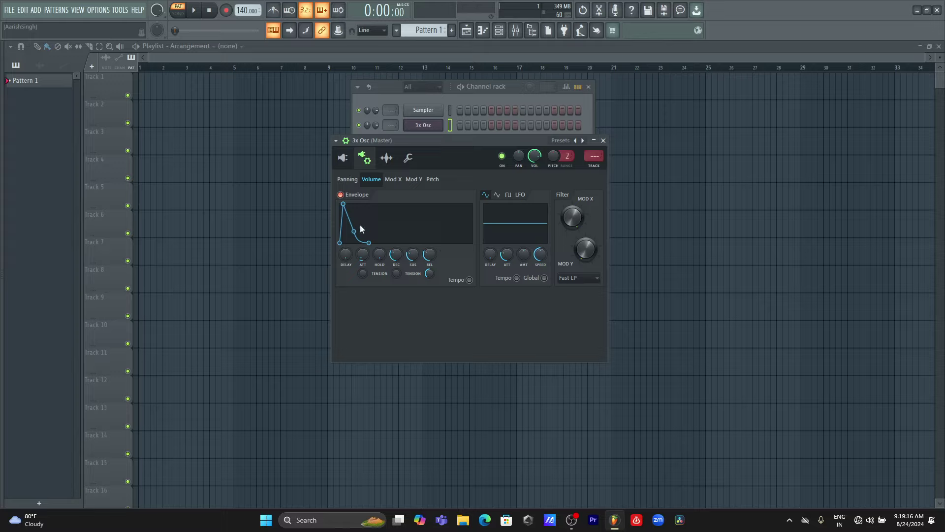
drag(380, 264, 379, 265)
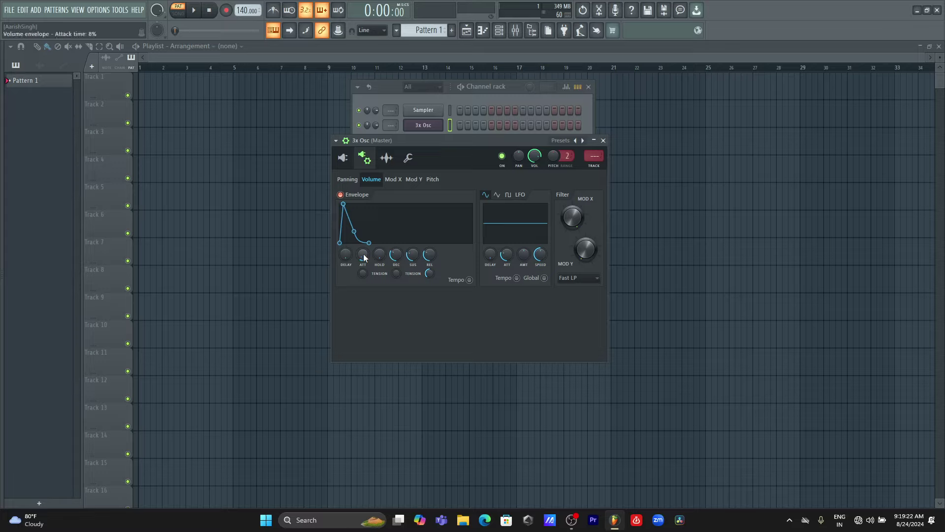
key(2)
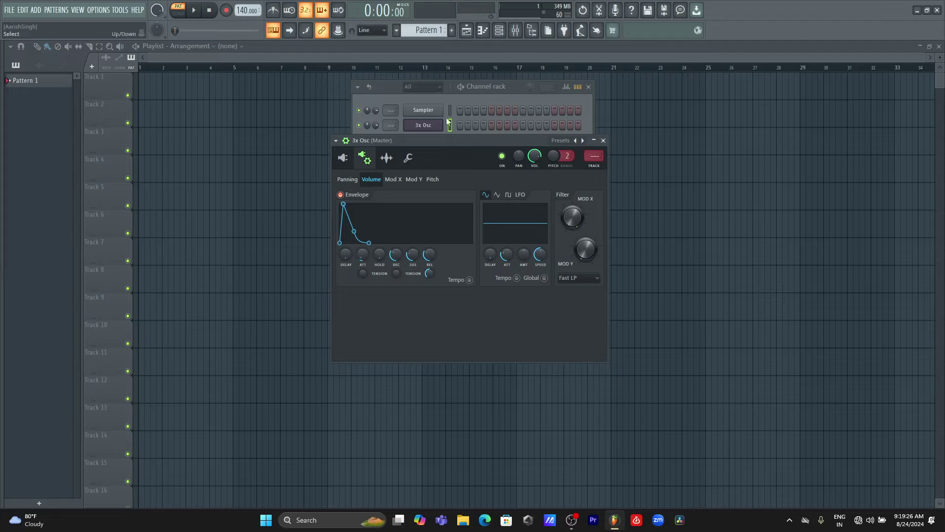
- Show the browser's MIDI PACK collection and expand the Soundmasters - All Midi Bundle folder
click(483, 96)
key(alt+F8)
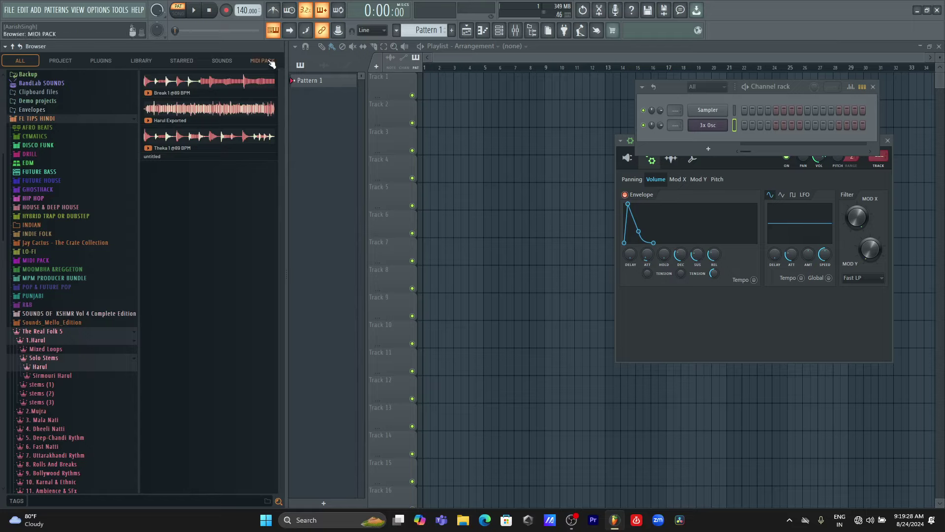
click(262, 60)
click(54, 77)
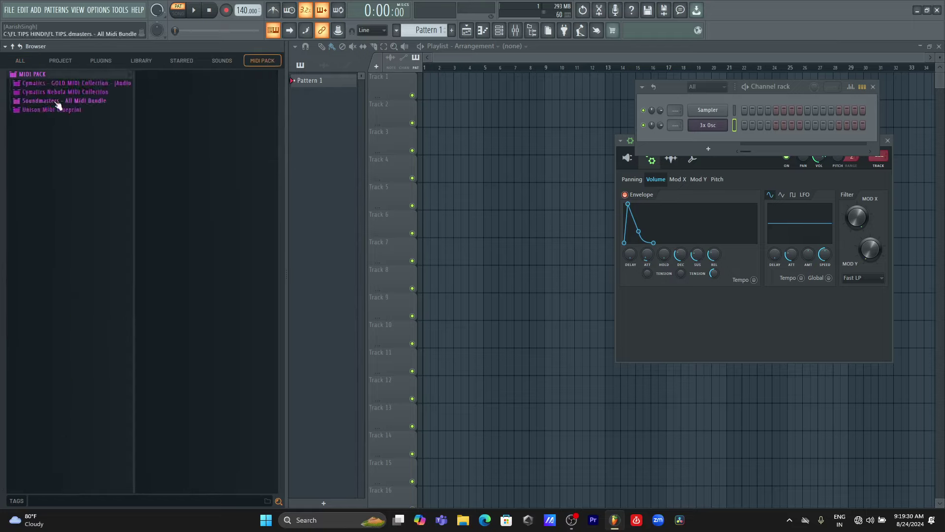
click(54, 100)
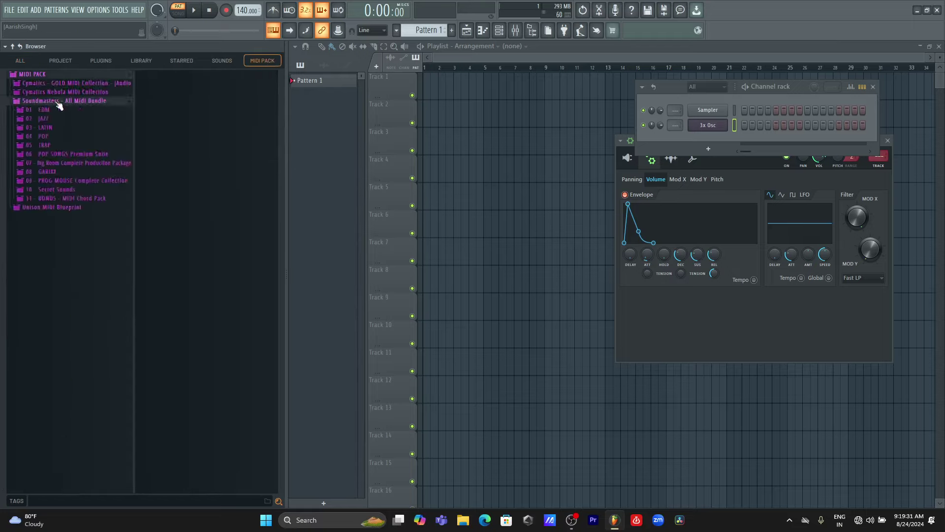
- Load a song's MIDI file from the MIDI Files folder of POP SONGS Premium MIDIs VOL.1 onto the 3x Osc channel
click(58, 153)
click(88, 167)
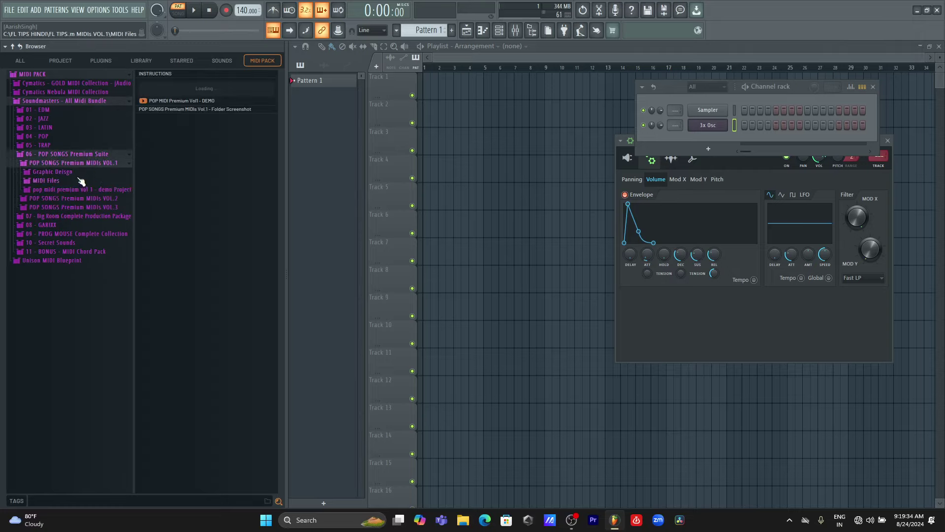
click(46, 180)
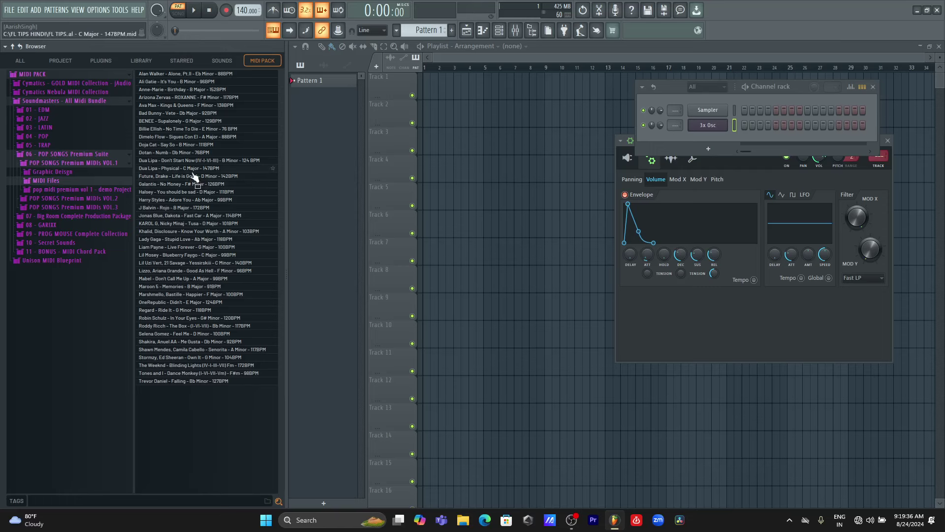
drag(195, 170, 428, 122)
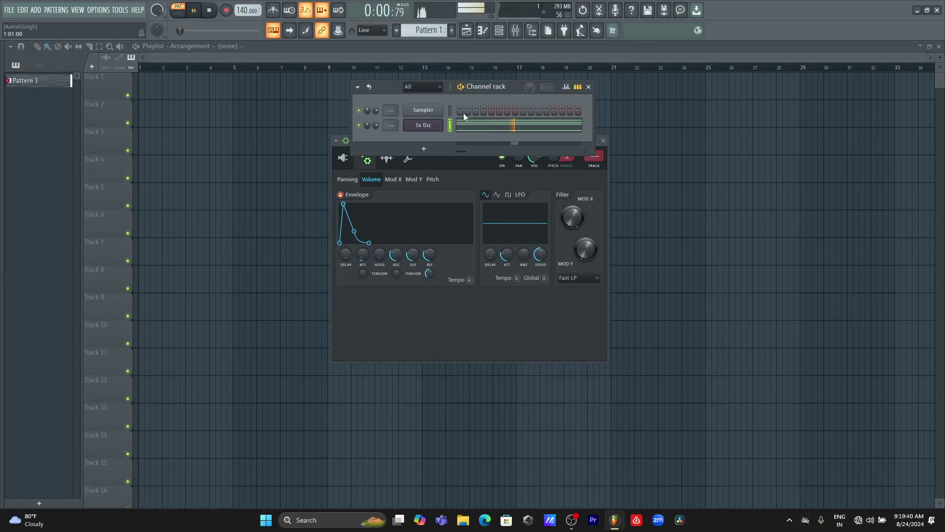
- Open the imported 3x Osc chords in the piano roll and display the channel rack over them
click(473, 130)
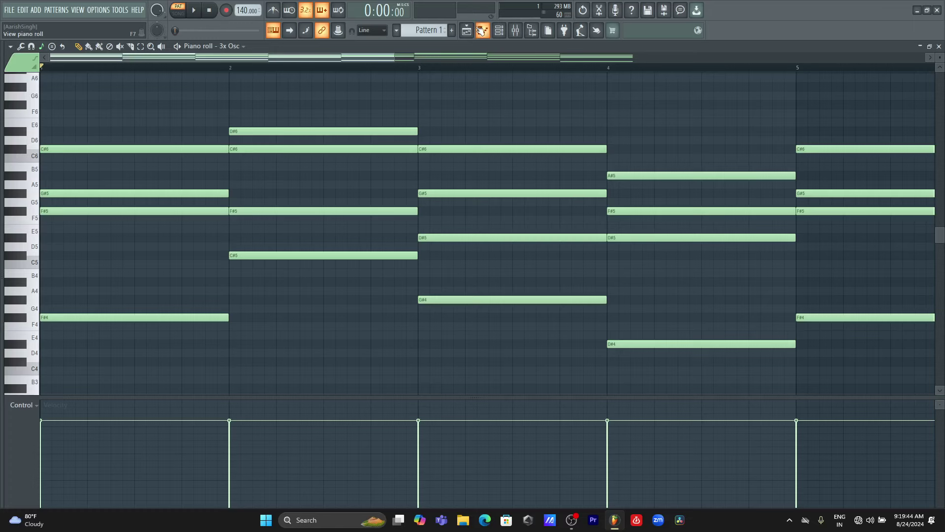
click(482, 30)
click(481, 31)
click(499, 30)
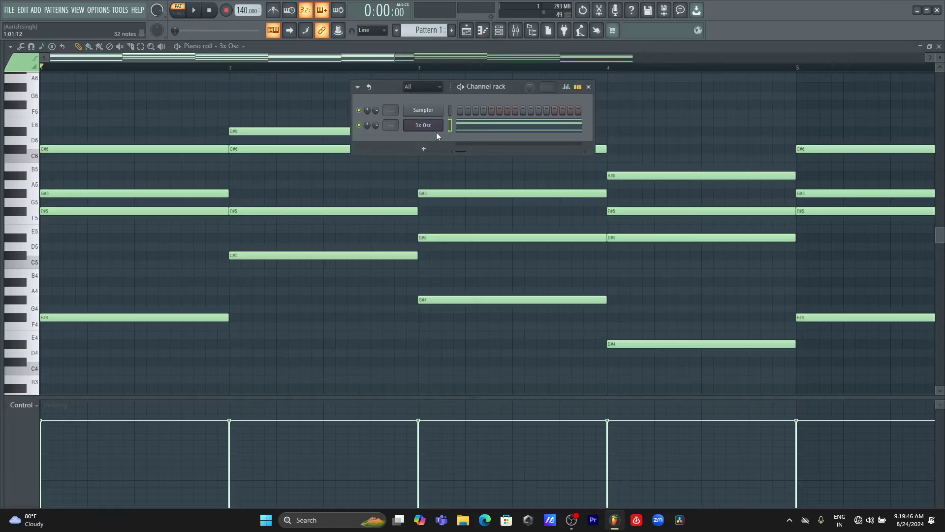
- Play the chord pattern, lower the project tempo to 101 BPM, and reopen the 3x Osc settings
key(space)
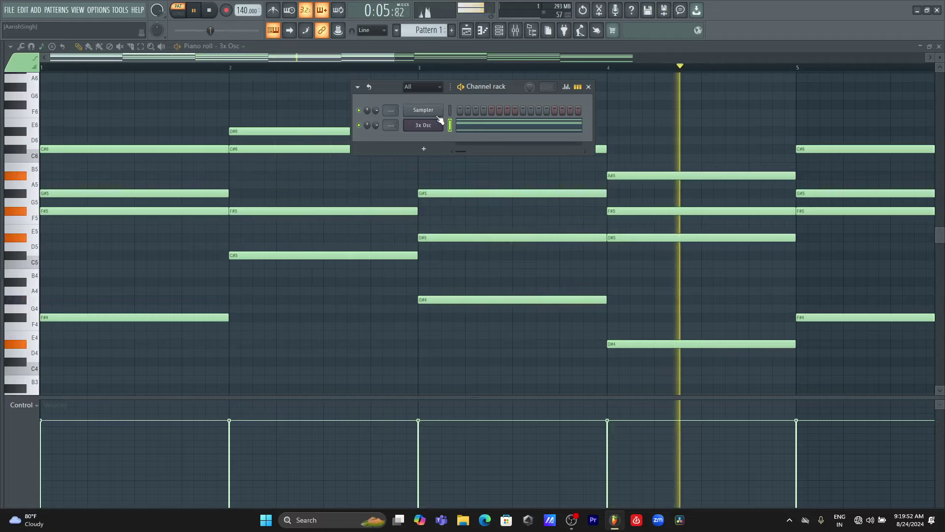
key(space)
drag(247, 10, 247, 30)
click(422, 125)
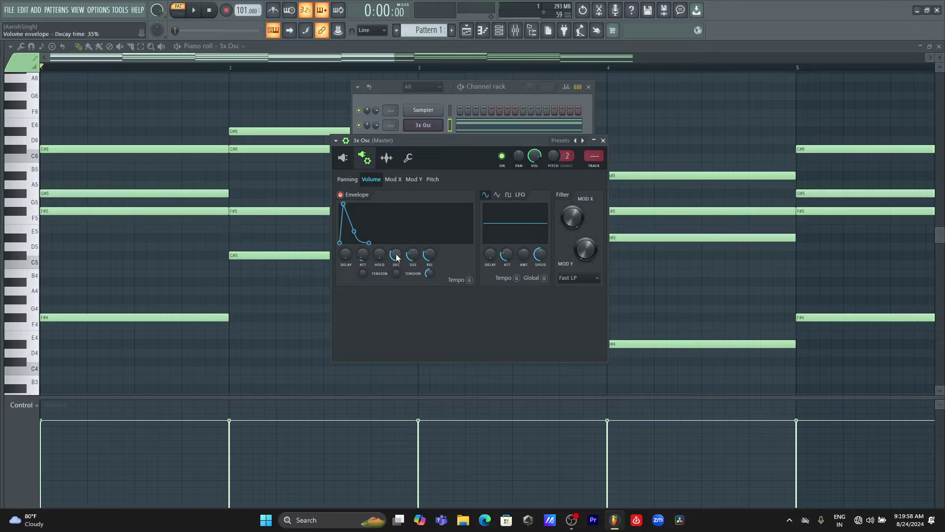
- Try a longer volume envelope attack, shorten it to a small value, and play the chords after each change
drag(363, 255, 363, 244)
key(space)
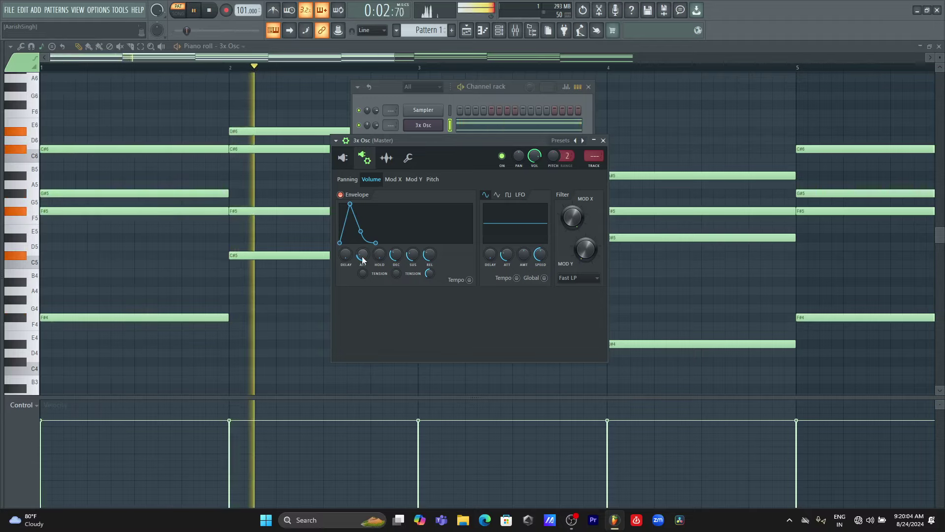
key(space)
drag(362, 259, 362, 269)
key(space)
key(space)
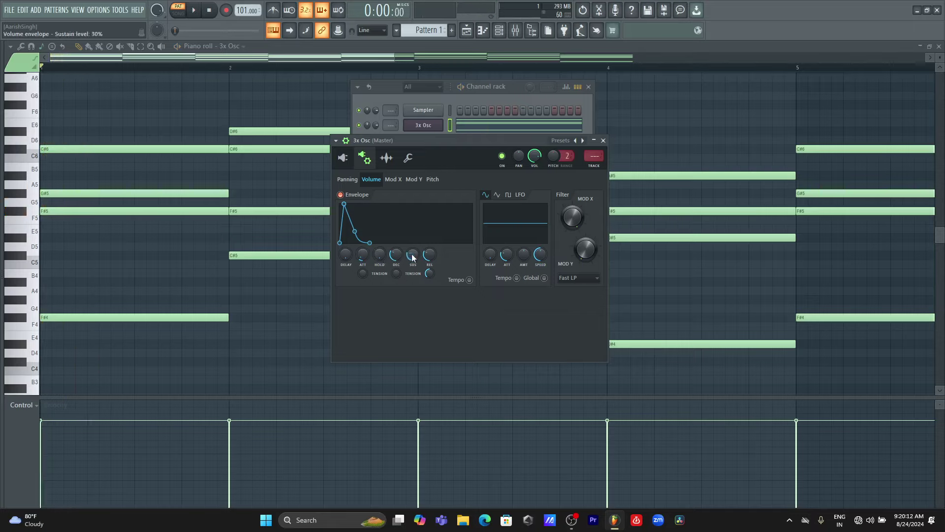
- Turn the volume envelope's sustain down to zero and start the chord pattern several times to hear the effect
drag(412, 257, 412, 276)
key(space)
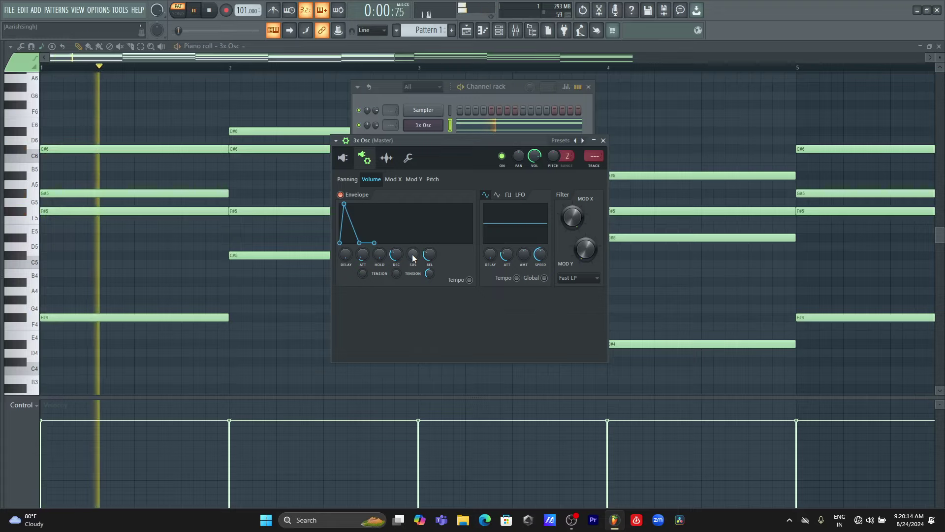
key(space)
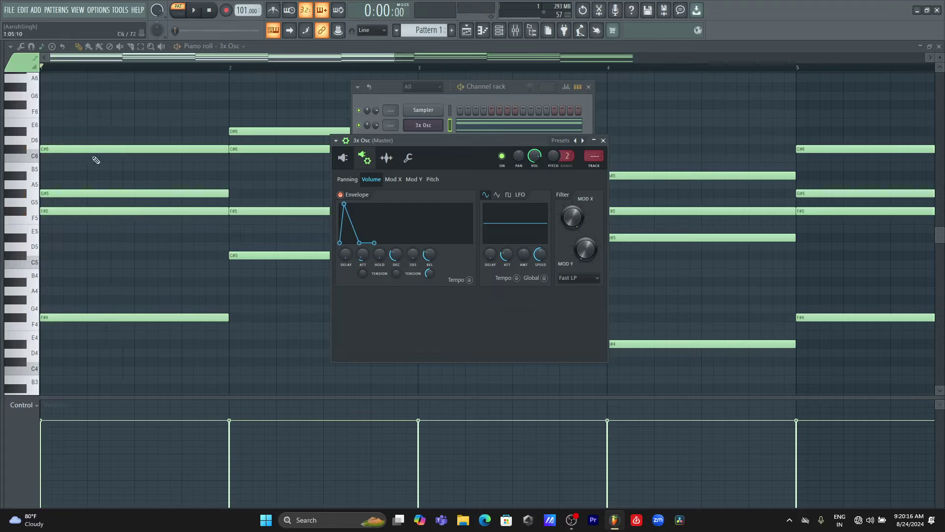
key(space)
key(space)
key(space)
key(space)
- Try the volume envelope's sustain at 25% and at about half, playing the chords at each level
drag(408, 255, 409, 245)
key(space)
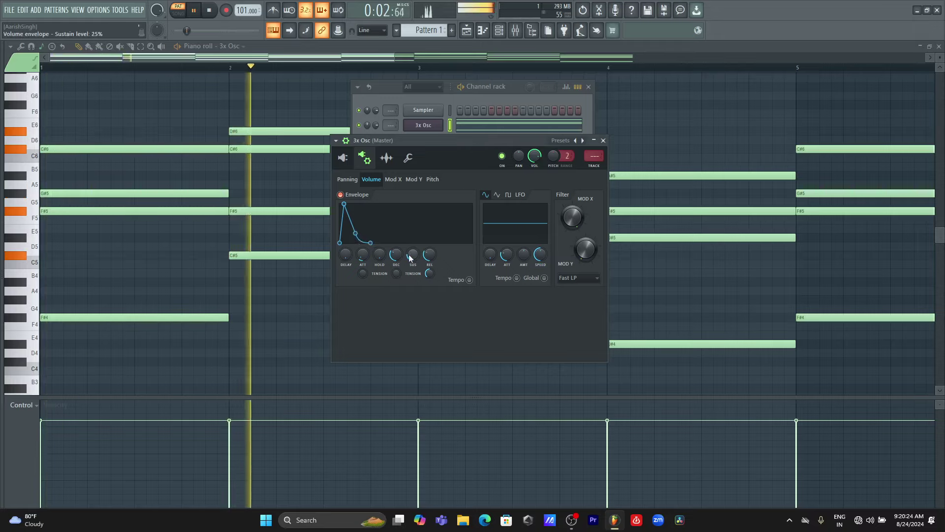
key(space)
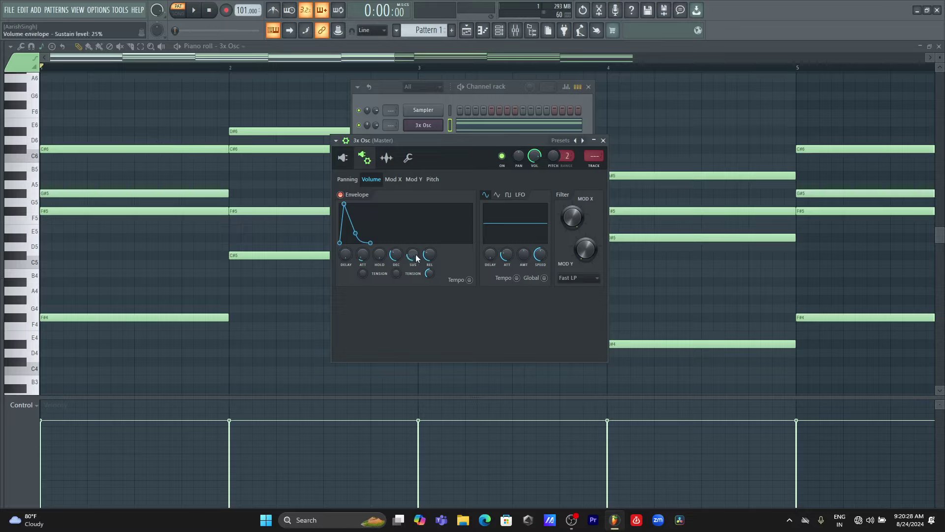
scroll(416, 258, up, 4)
key(space)
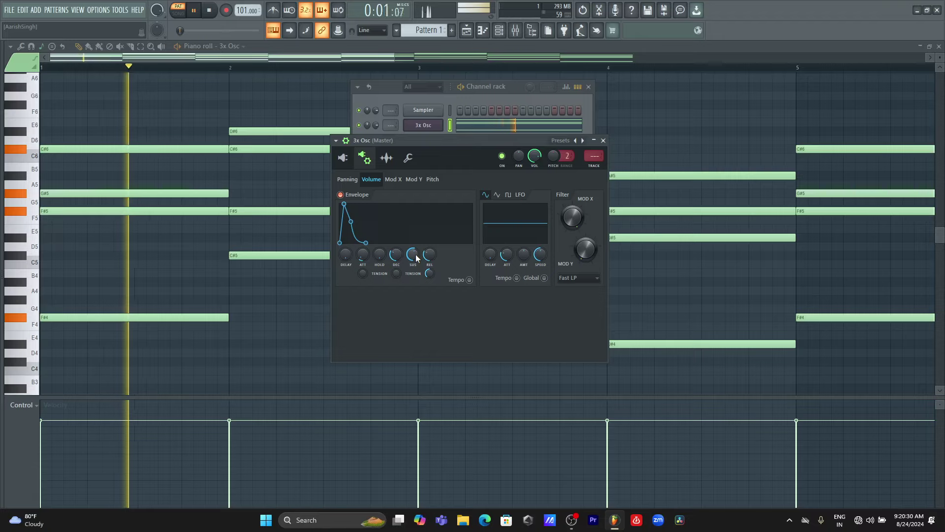
key(space)
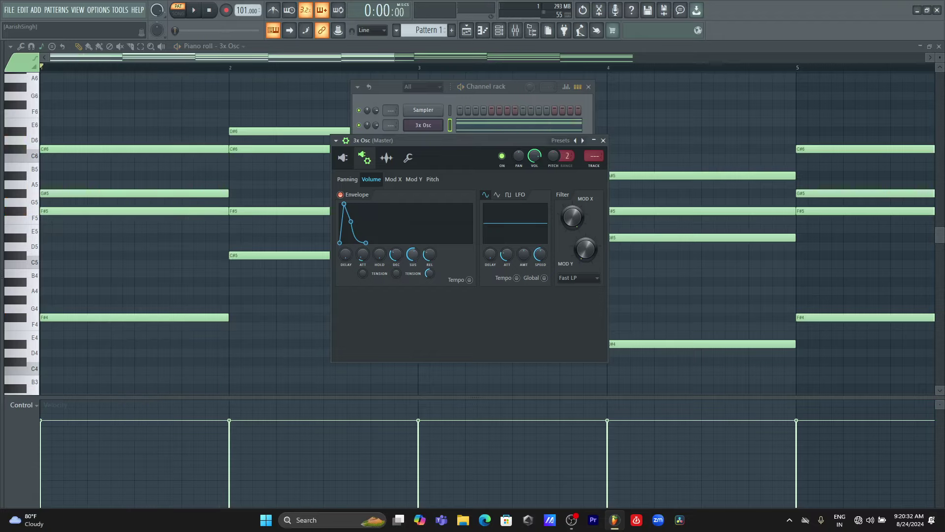
- Reduce the volume envelope's sustain to about 23%, playing the chords to judge the level
scroll(413, 254, down, 4)
key(space)
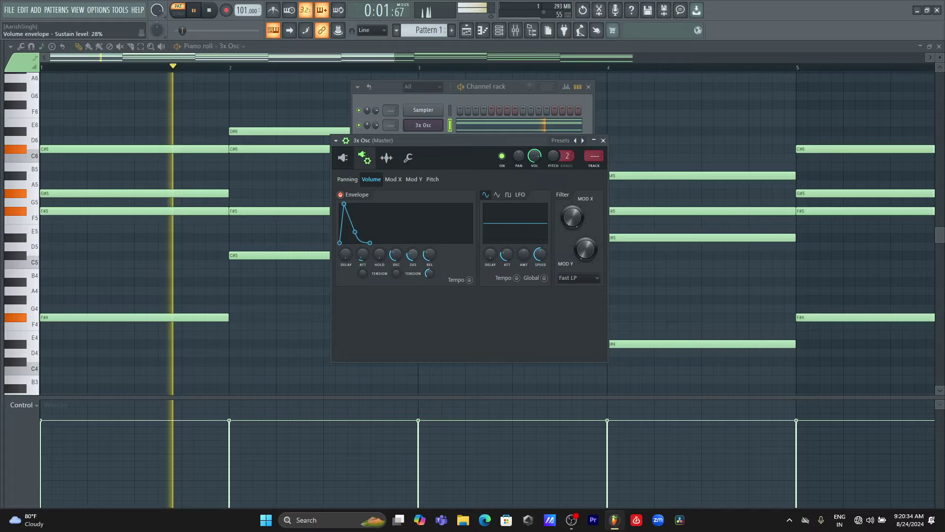
key(space)
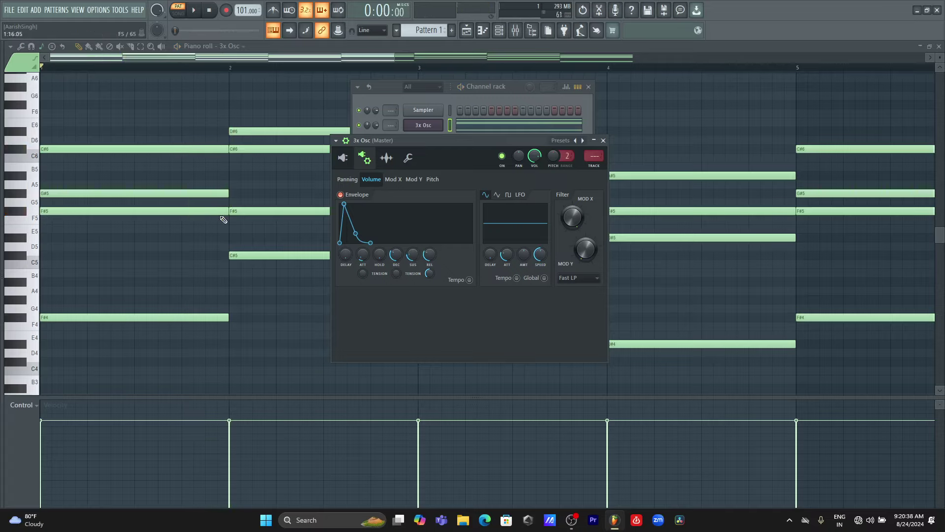
key(space)
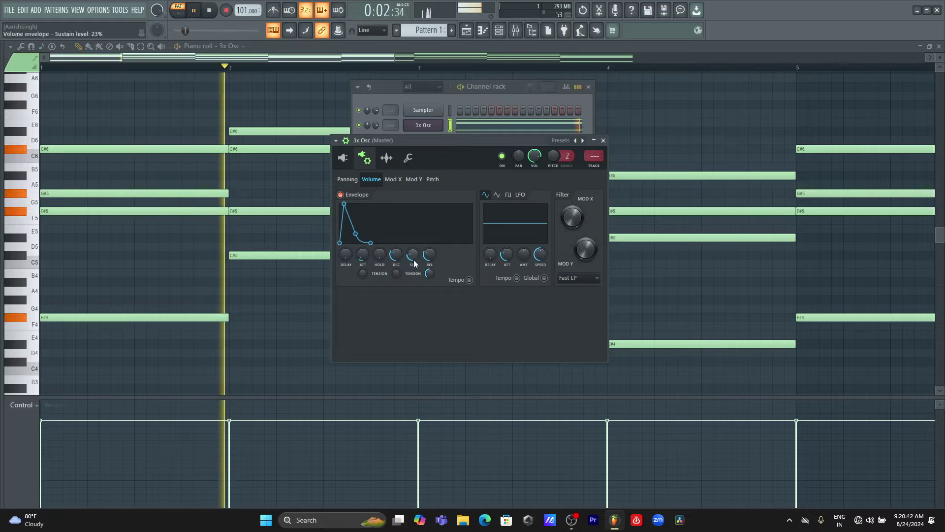
key(space)
- Shorten the volume envelope's release time to 21% and play the chord pattern
scroll(429, 254, down, 4)
key(space)
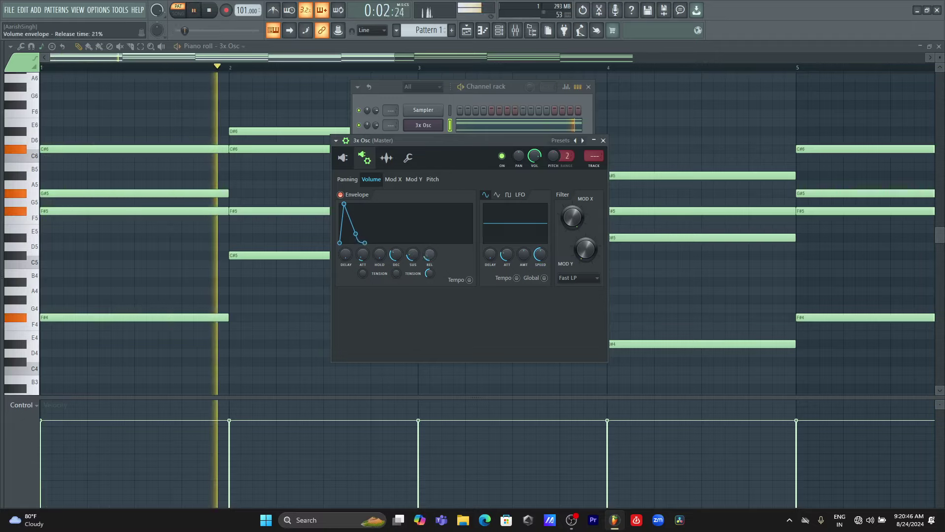
key(space)
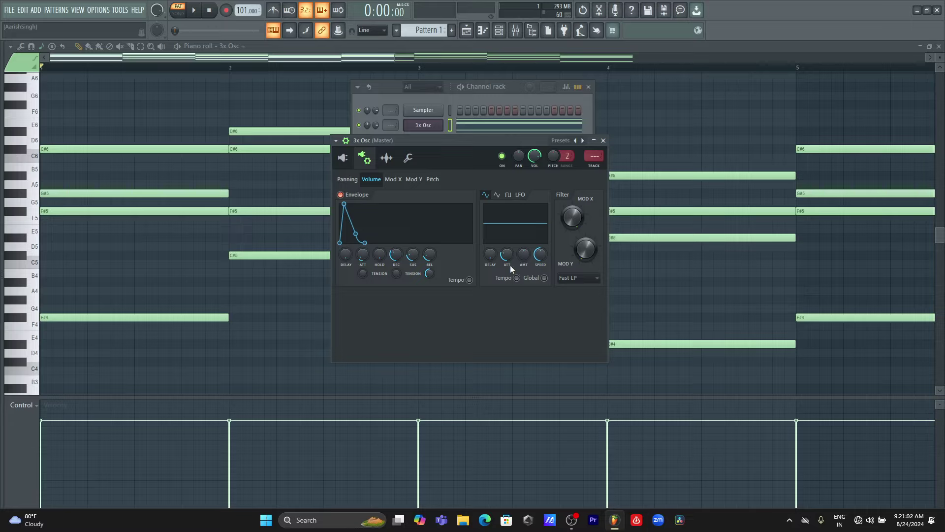
- Set the volume LFO's amount to 100% and play the chords with the modulation applied
mouse_move(521, 258)
mouse_down()
mouse_move(521, 244)
mouse_move(515, 261)
mouse_move(524, 259)
mouse_up()
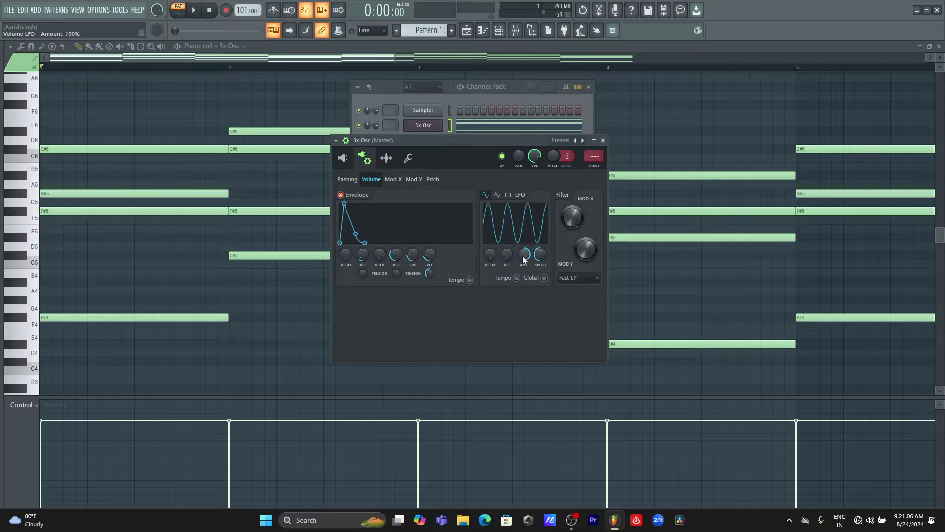
key(space)
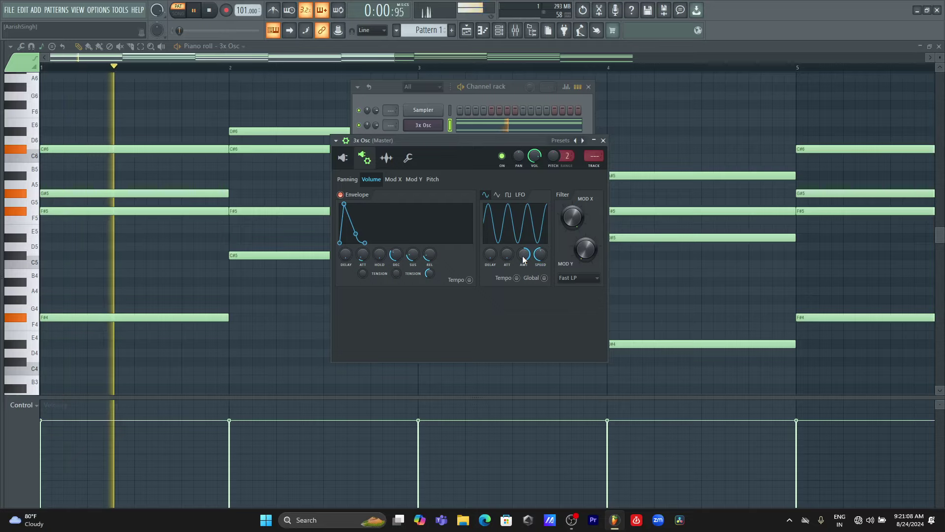
key(space)
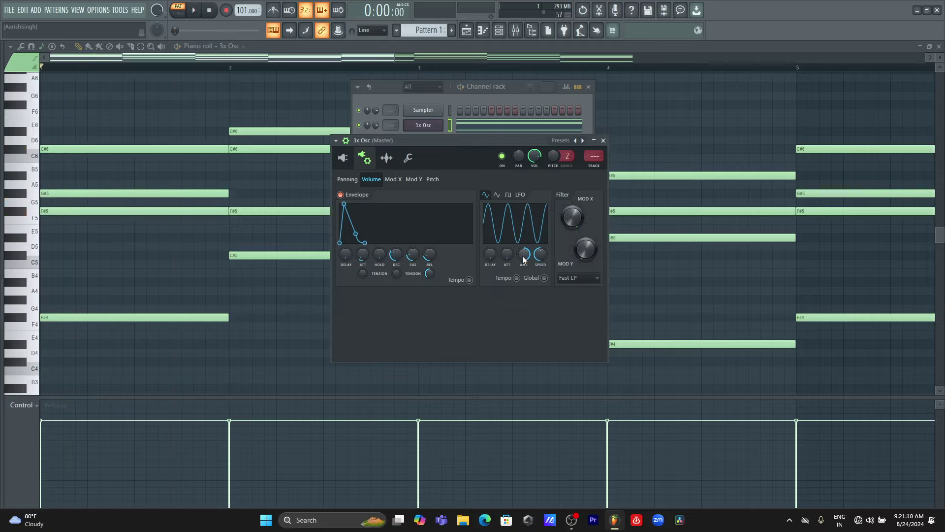
right_click(523, 259)
click(524, 255)
- Speed up the volume LFO, set its speed to a tempo-synced preset value, and play the chords to compare
drag(540, 256, 540, 257)
key(space)
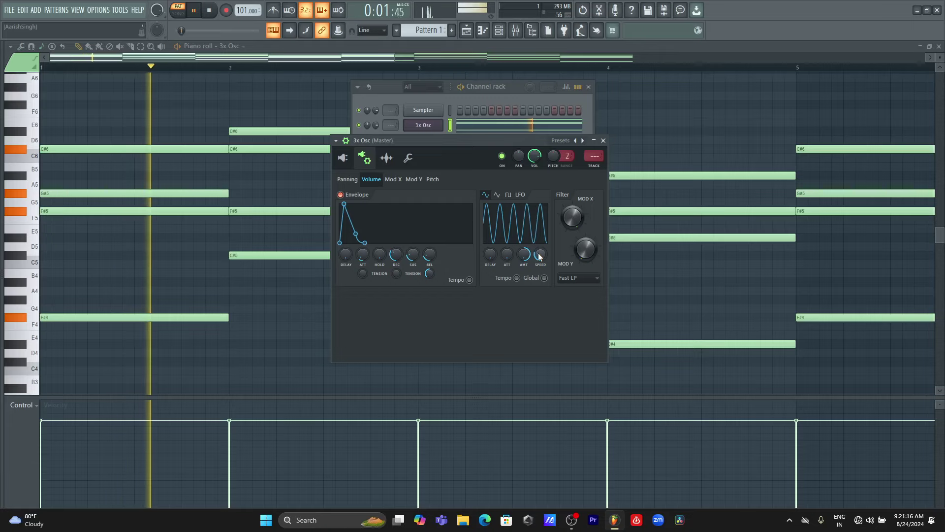
right_click(540, 256)
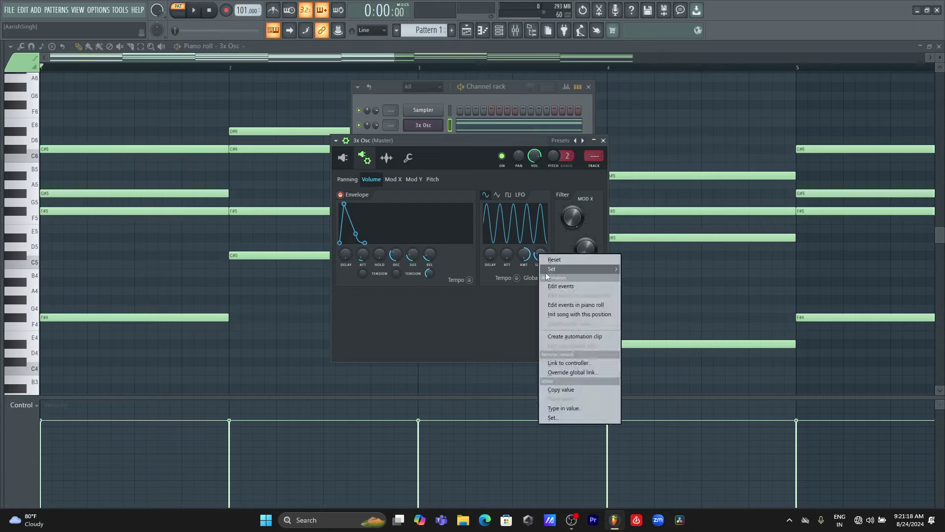
mouse_move(583, 269)
click(639, 306)
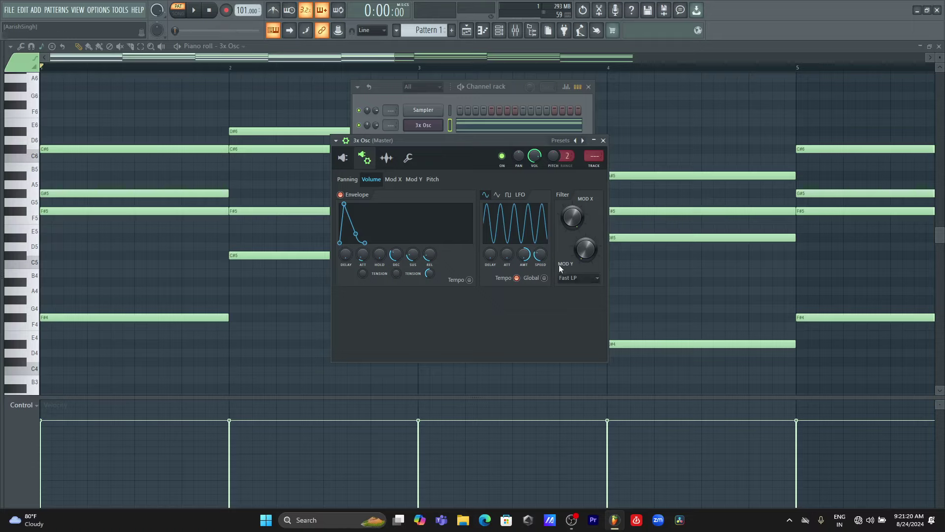
key(space)
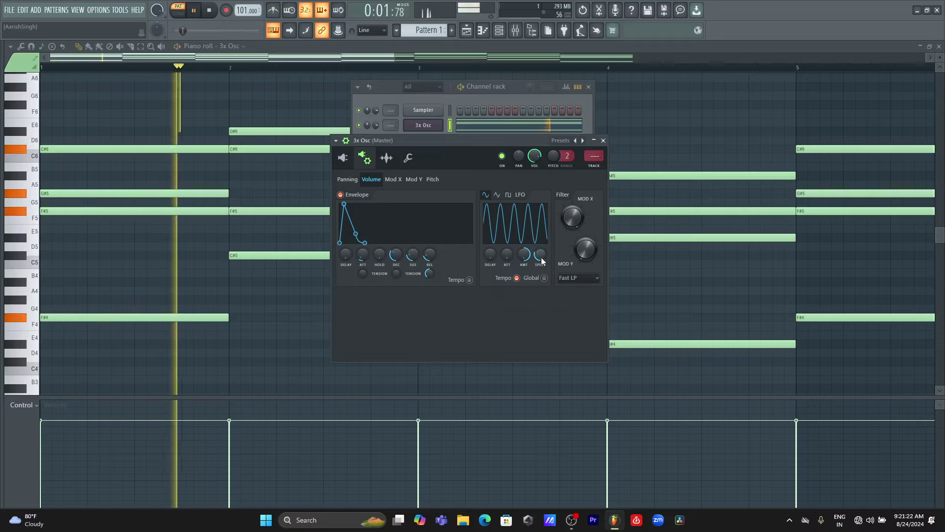
key(space)
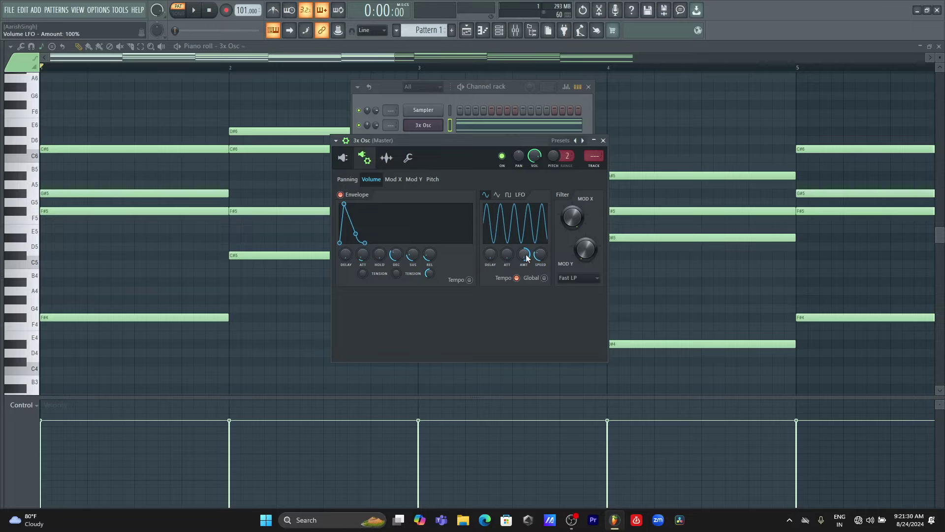
- Reduce the volume LFO's amount to 9% and play the chords to check the subtler modulation
drag(527, 257, 526, 286)
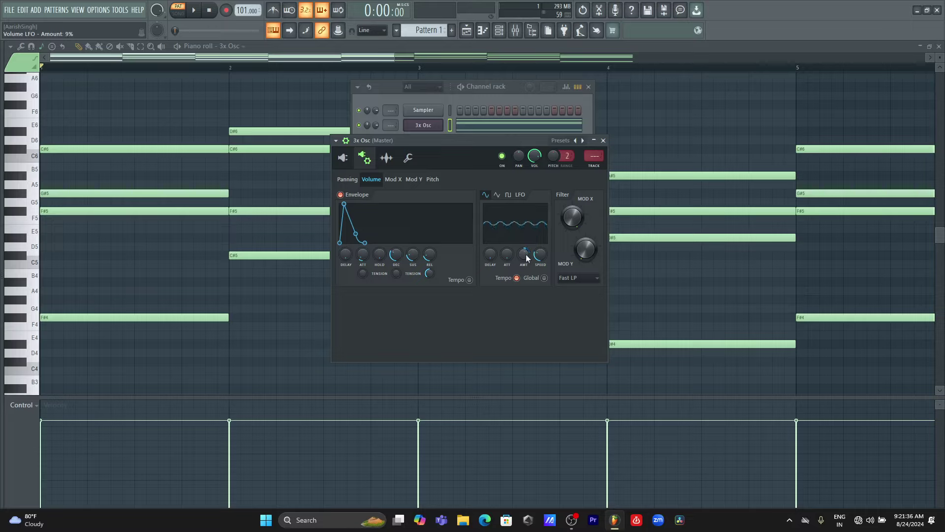
key(space)
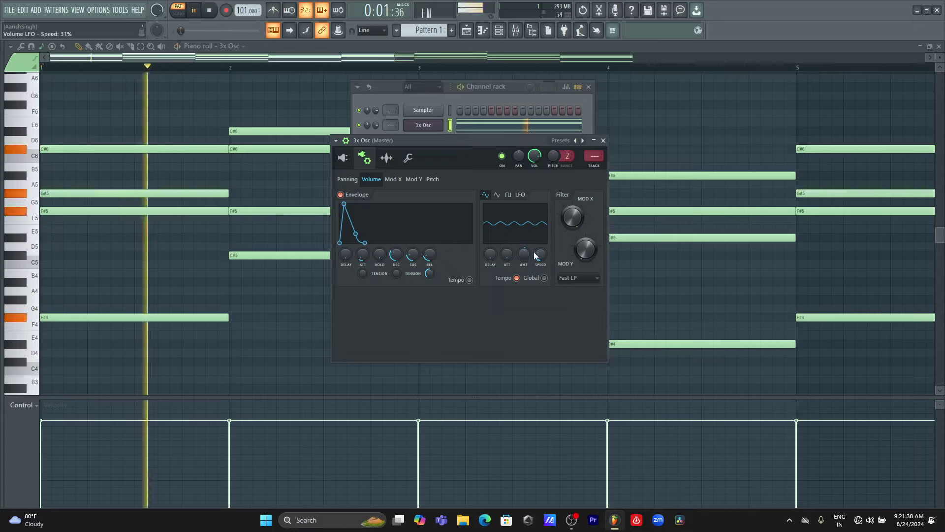
key(space)
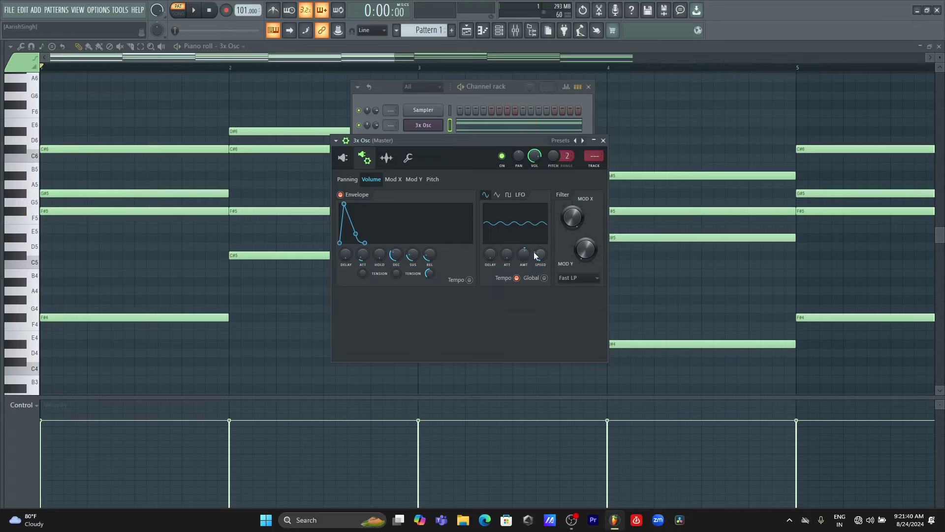
key(space)
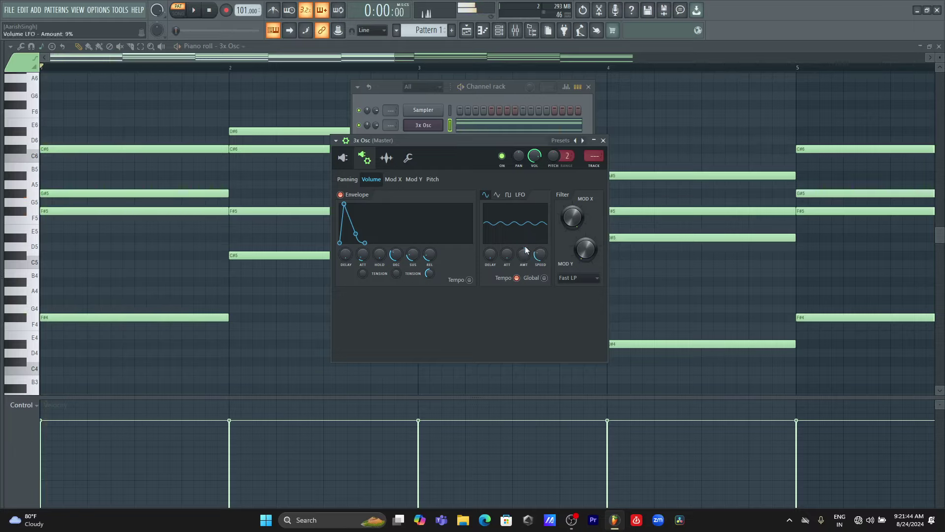
- Play the chords with the volume LFO's pulse shape and switch the shape back to sine
click(508, 194)
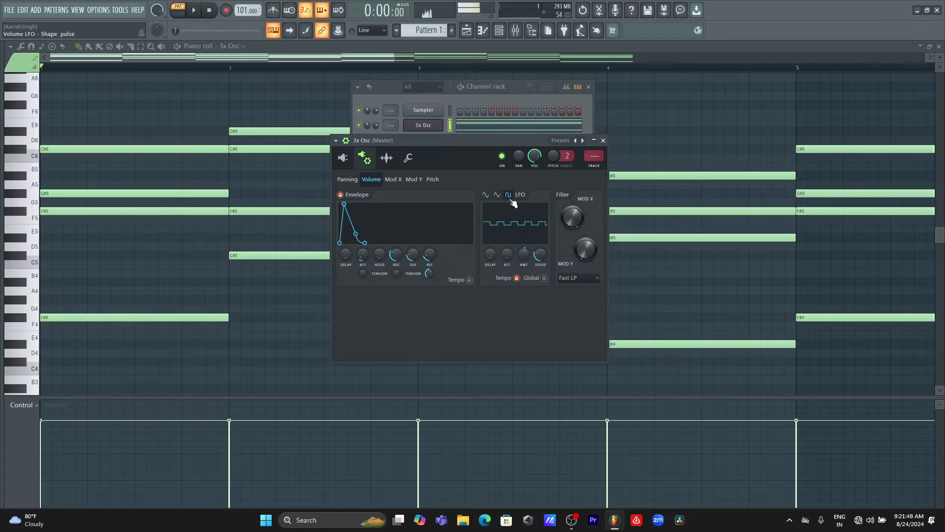
key(space)
click(485, 194)
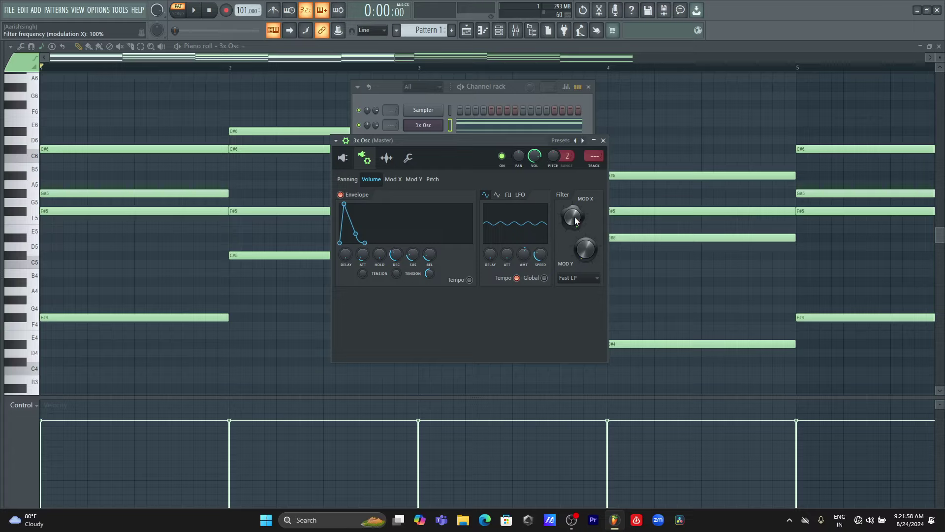
- Set the filter's Mod X frequency to 36%, playing the chords at 35% and 16% to compare
key(space)
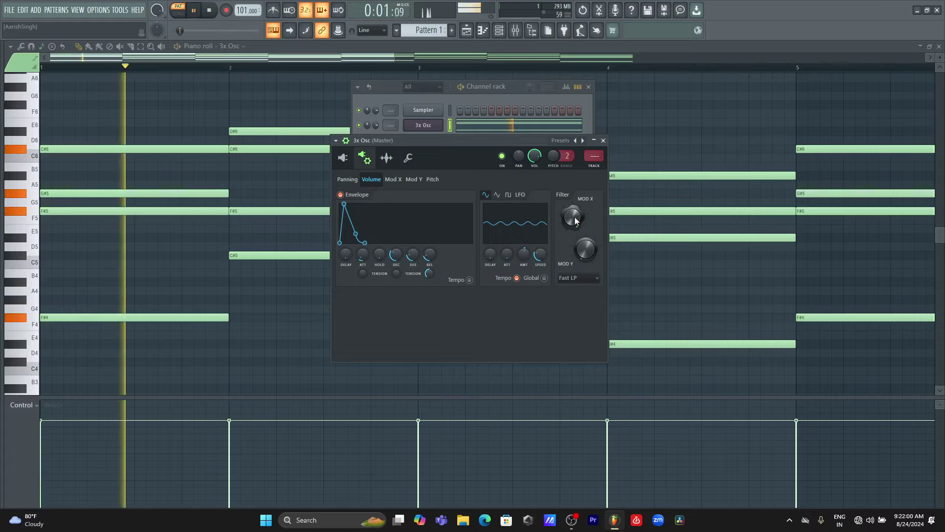
key(space)
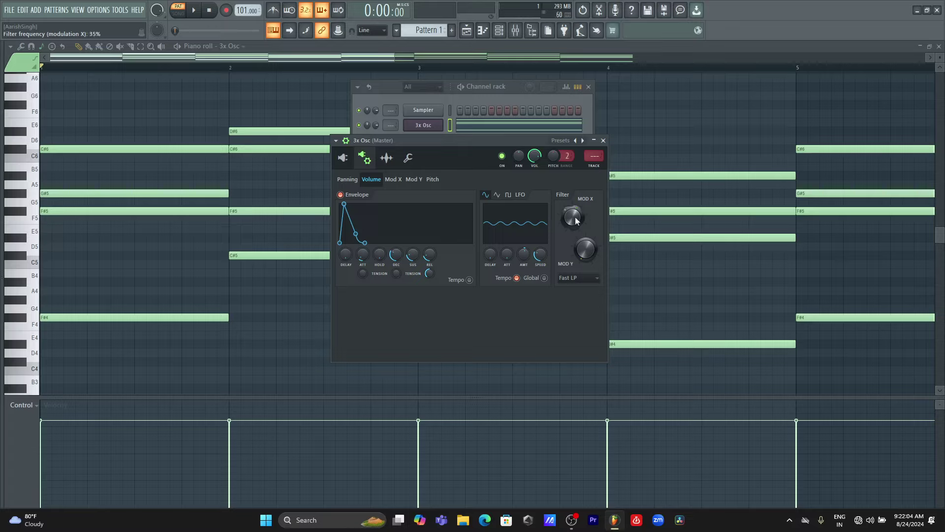
key(space)
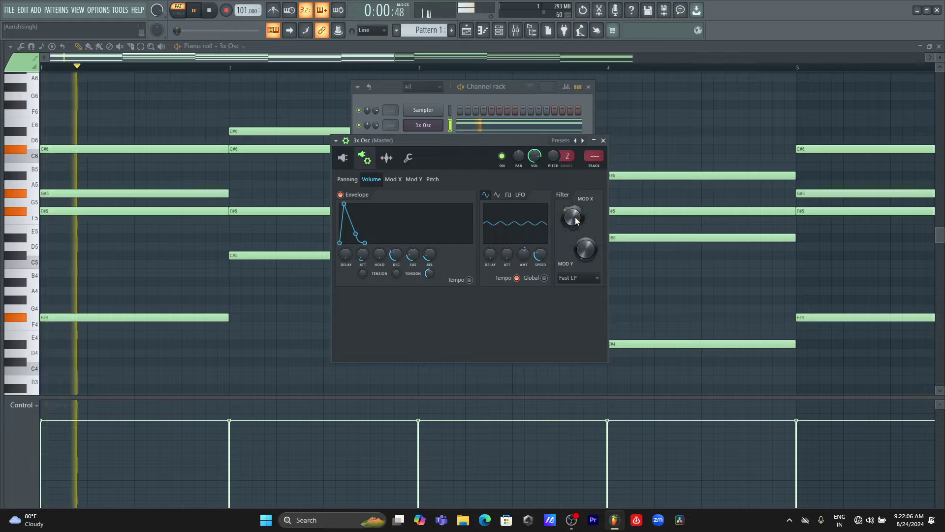
key(space)
drag(575, 220, 576, 228)
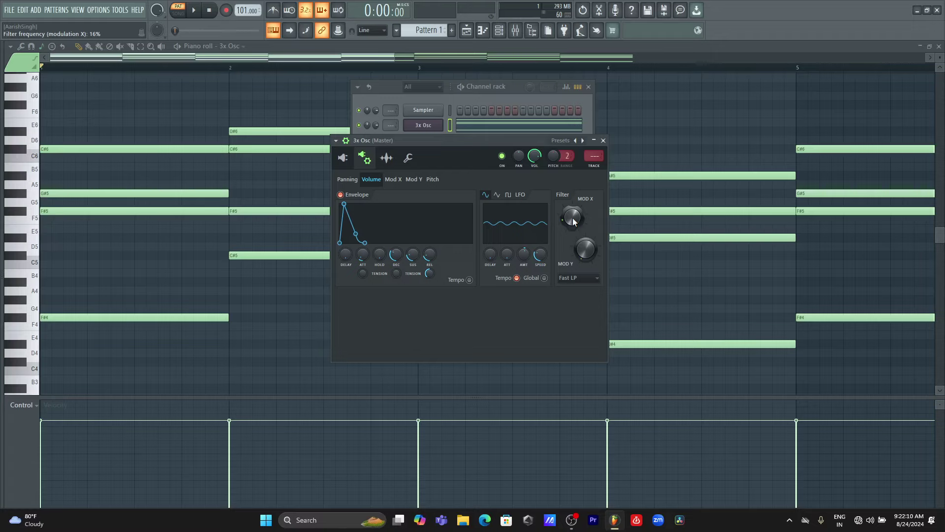
key(space)
drag(573, 221, 573, 213)
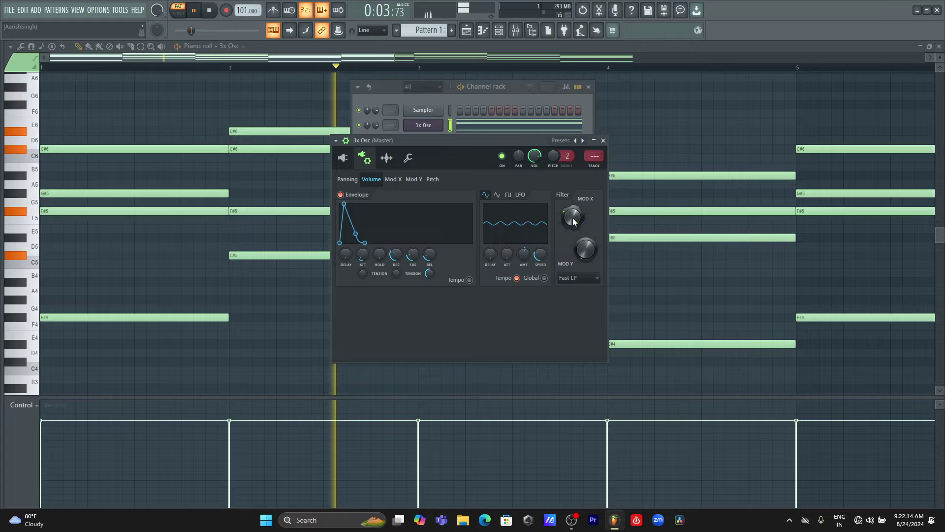
key(space)
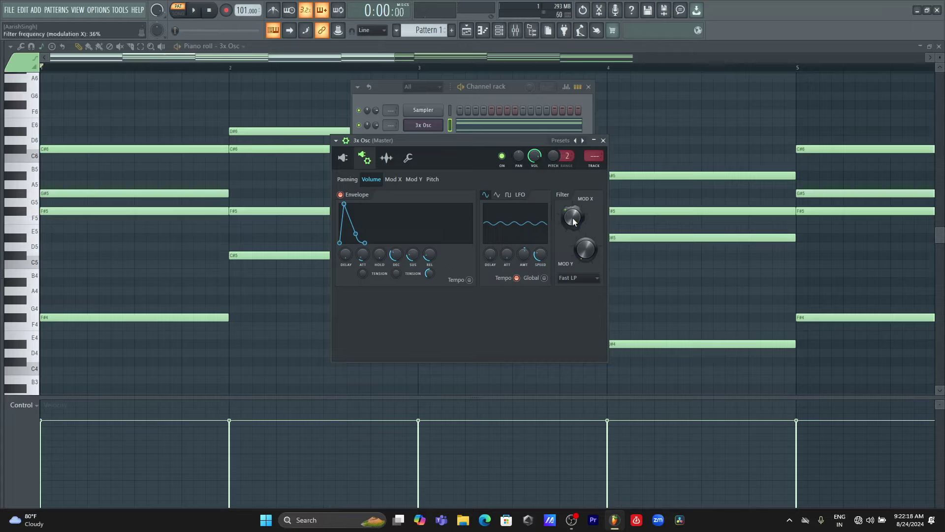
- Route 3x Osc to mixer track 1, load Fruity Chorus in its first effect slot, and play the chords
click(603, 168)
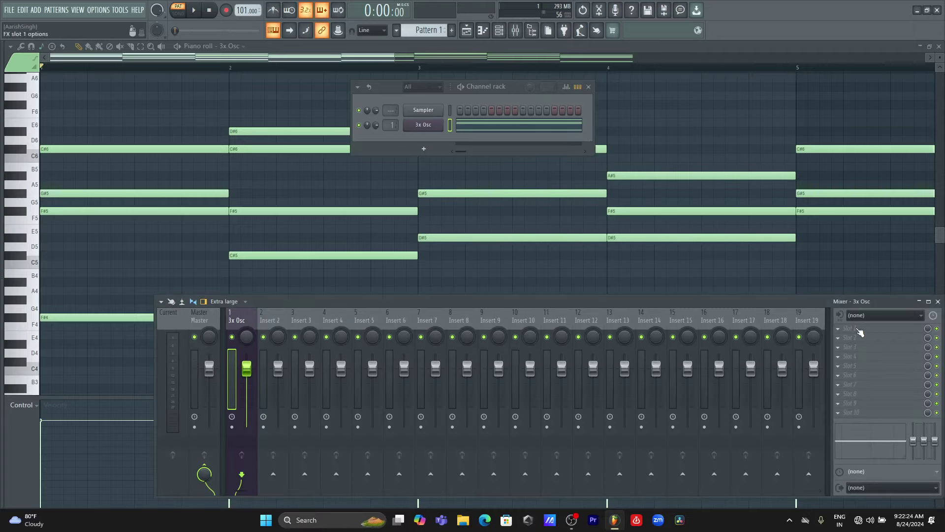
click(859, 333)
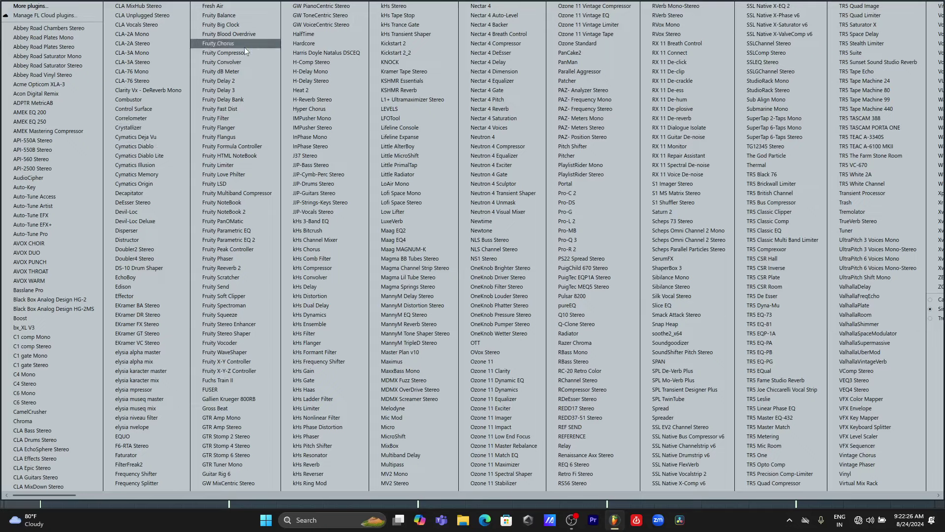
click(244, 46)
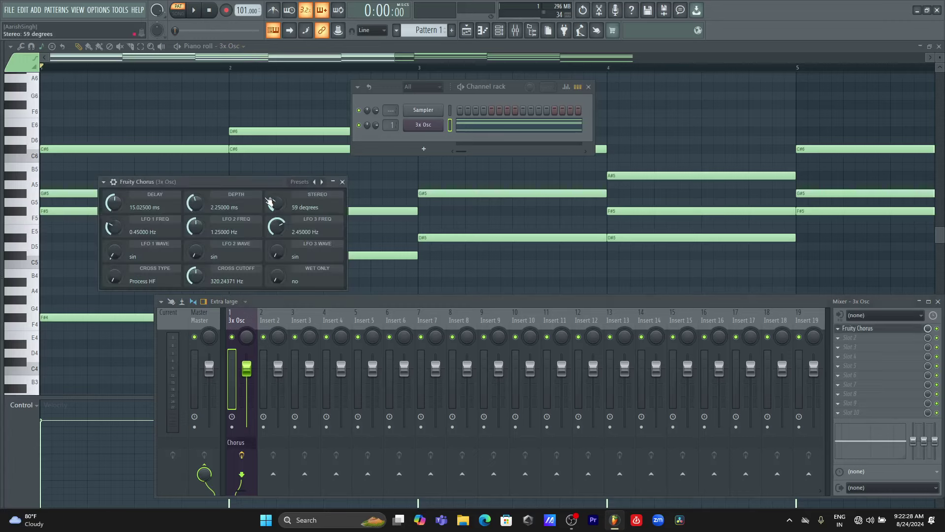
drag(244, 181, 339, 183)
key(space)
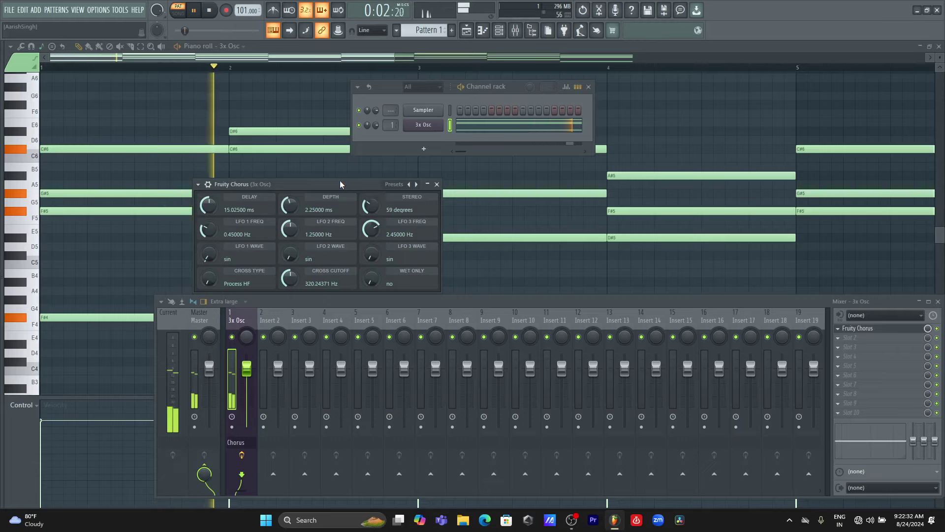
key(space)
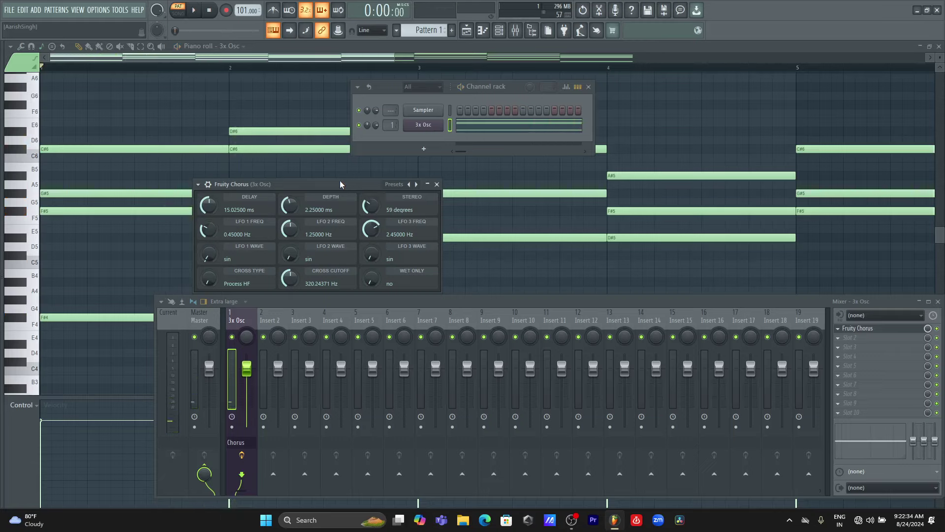
- Add Fruity Reeverb 2 in the second effect slot, close the effect windows, and play the chords
click(870, 339)
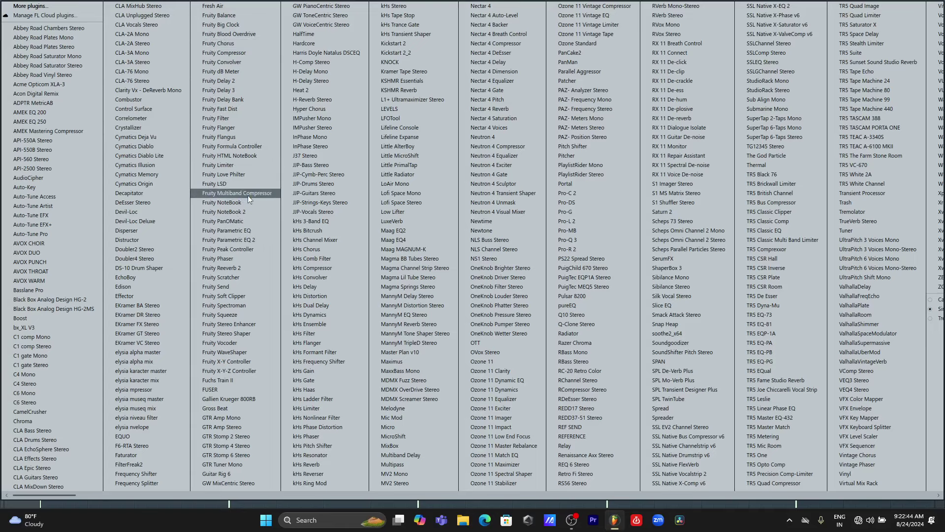
click(239, 269)
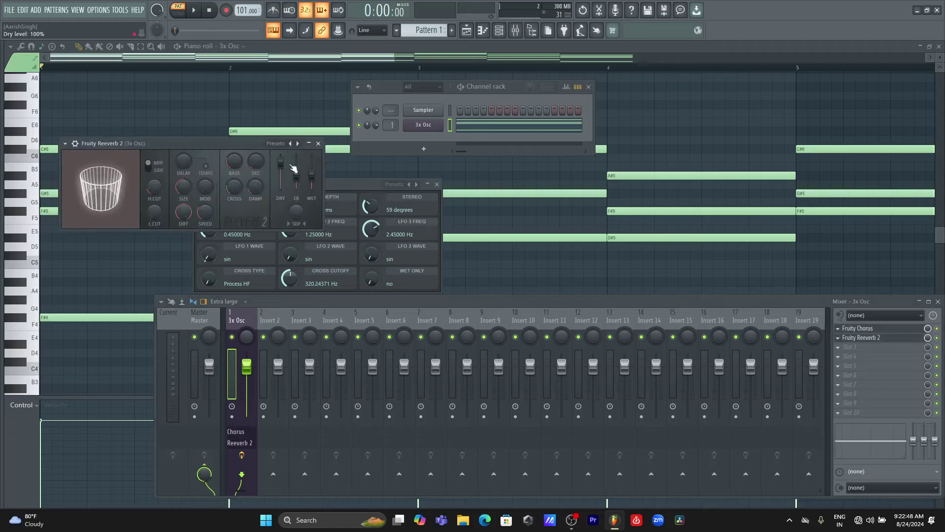
click(318, 144)
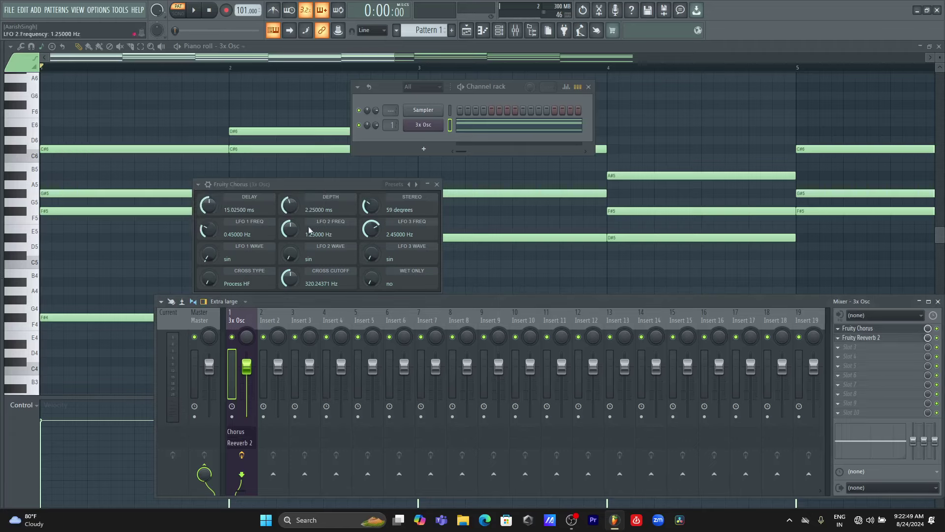
click(436, 186)
key(space)
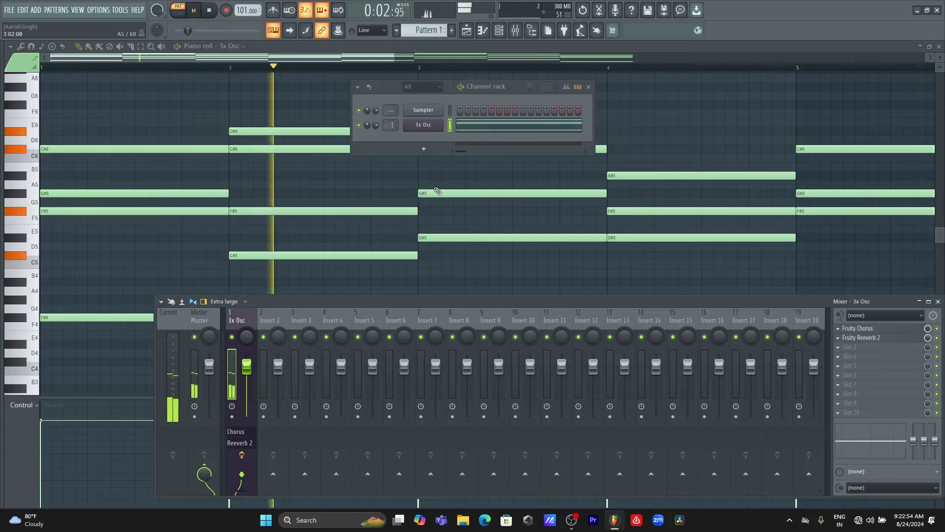
key(space)
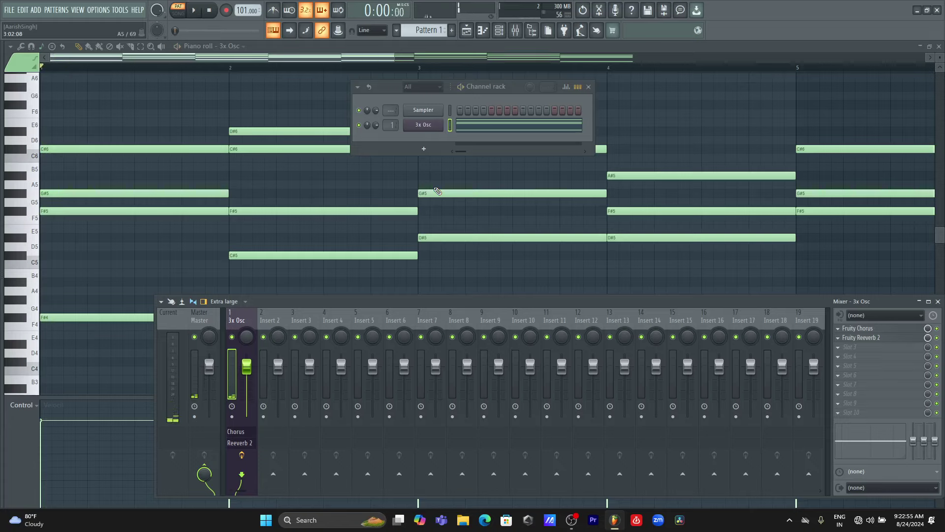
- Add Fruity Delay 3 in the third effect slot and start playing the chords through it
click(859, 350)
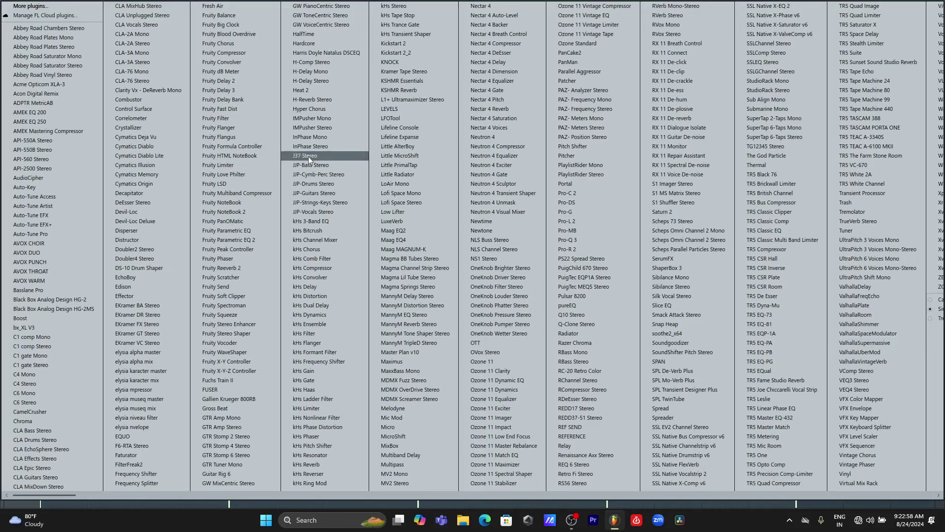
click(217, 90)
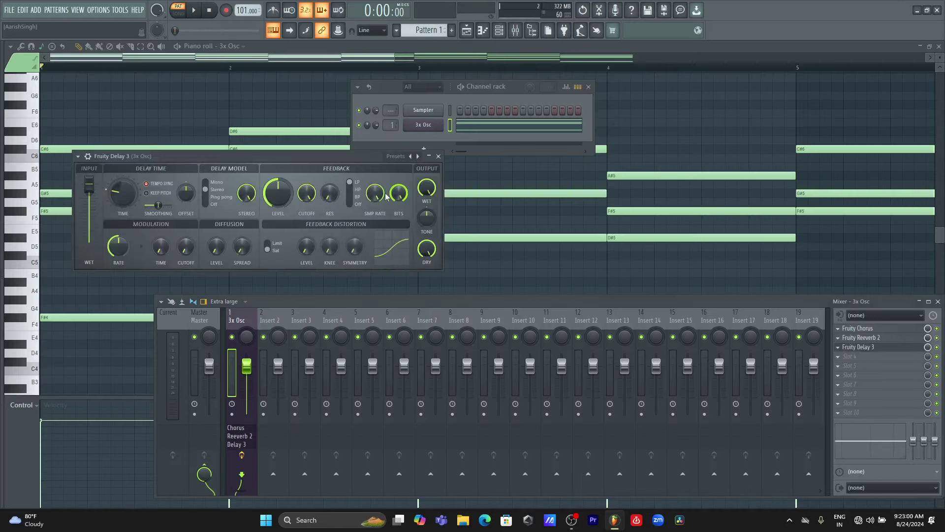
key(space)
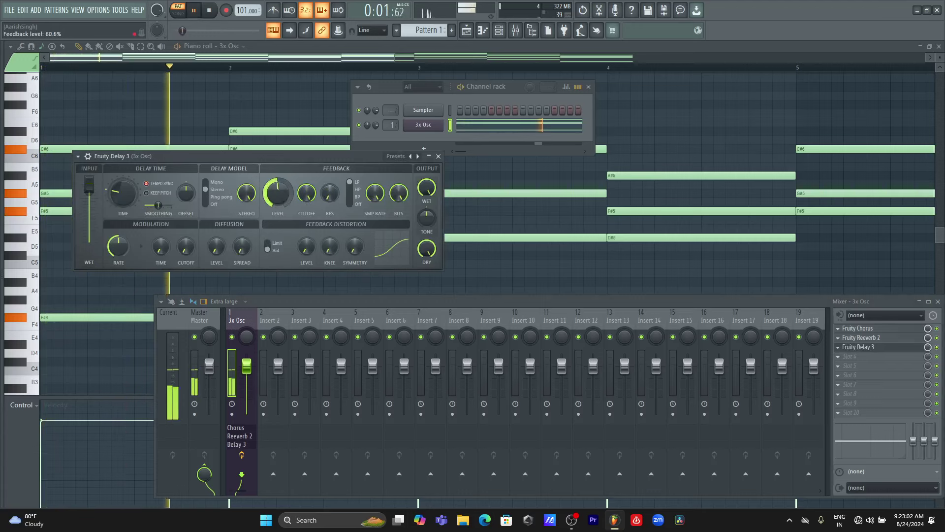
- Lower the delay's feedback level, use the ping pong model panned about -69%, reduce the wet output to about 34%, and stop playback
drag(278, 192, 278, 216)
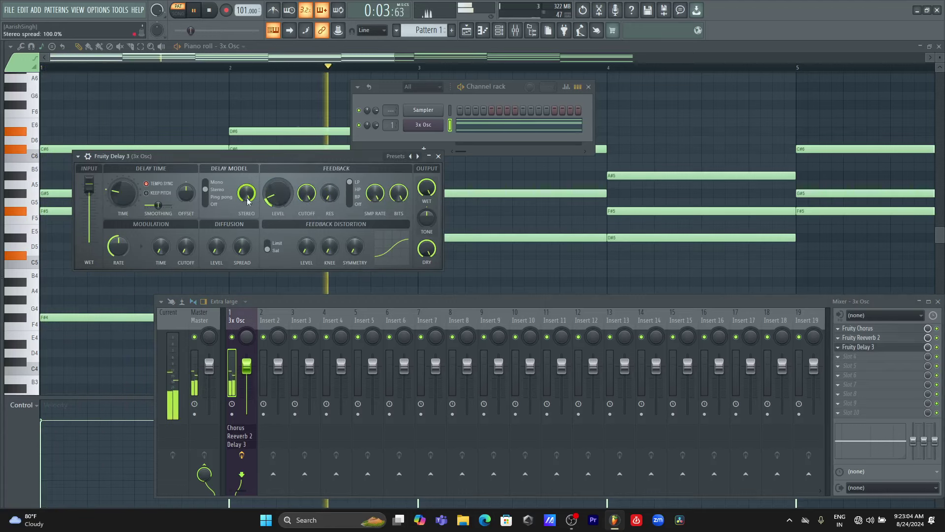
drag(186, 193, 185, 217)
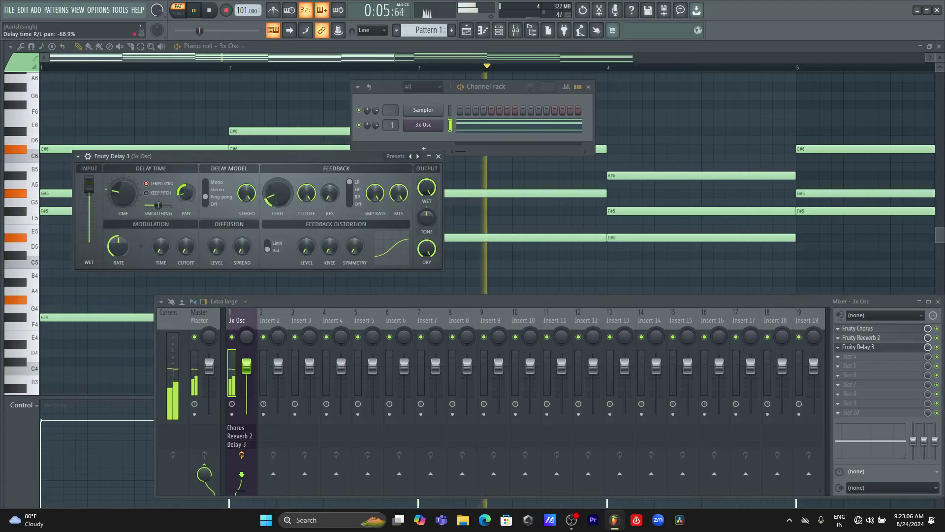
drag(426, 188, 426, 207)
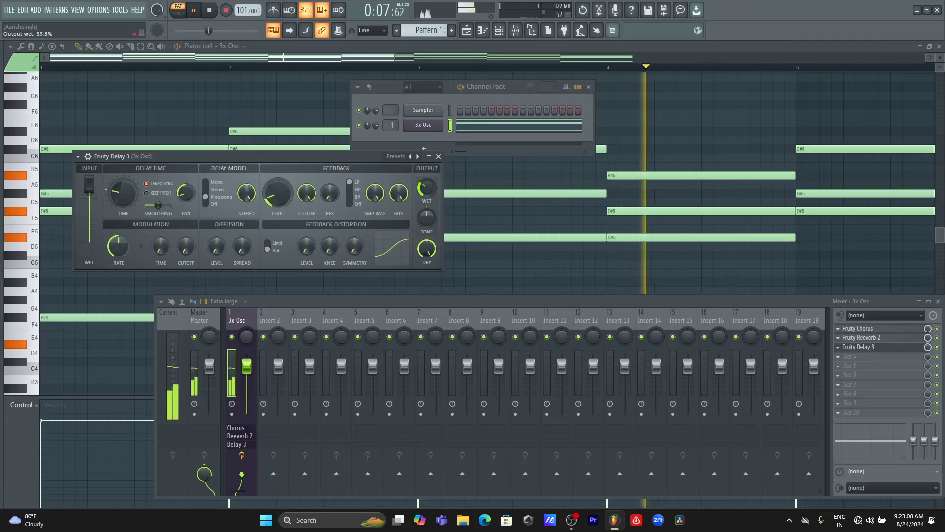
click(438, 156)
key(space)
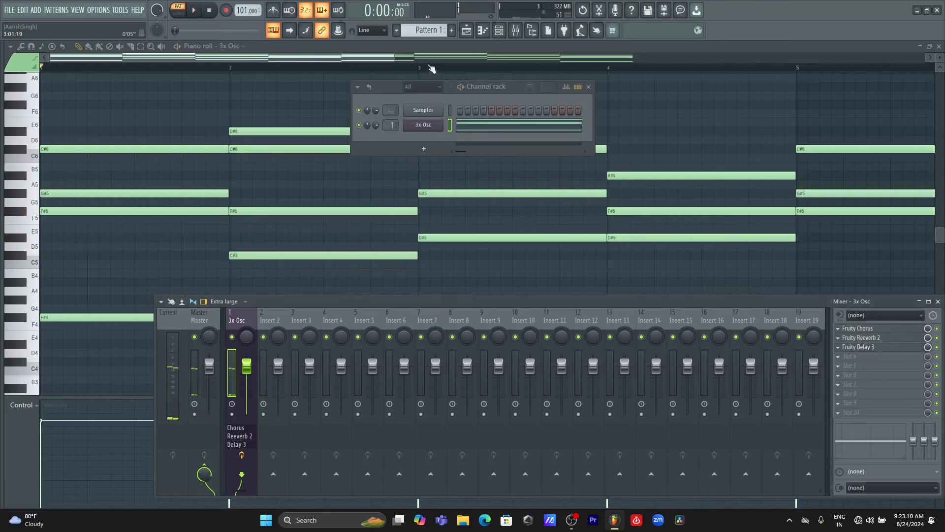
- Replace the chord pattern with TRAP_Am_108_Multiplexer from folder A of the 05 - TRAP MIDI collection and play it briefly
click(433, 57)
drag(405, 58, 754, 58)
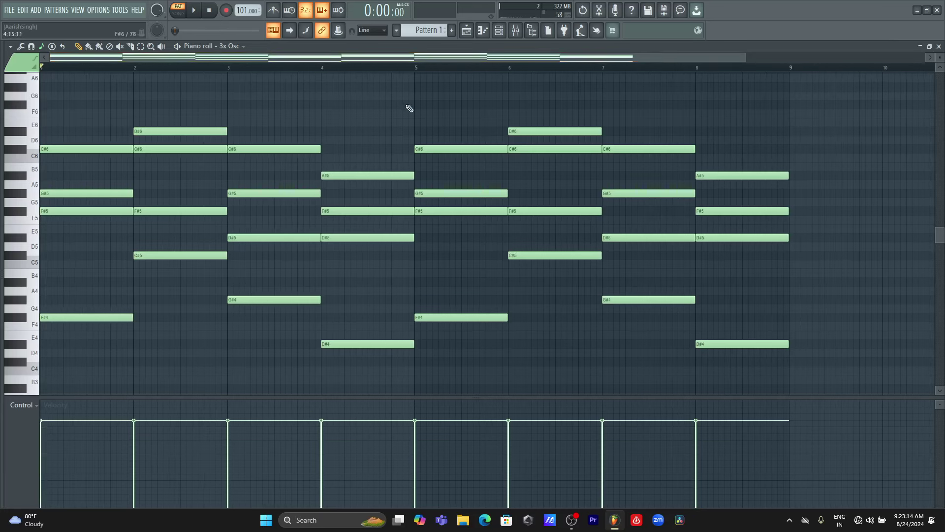
key(alt+F8)
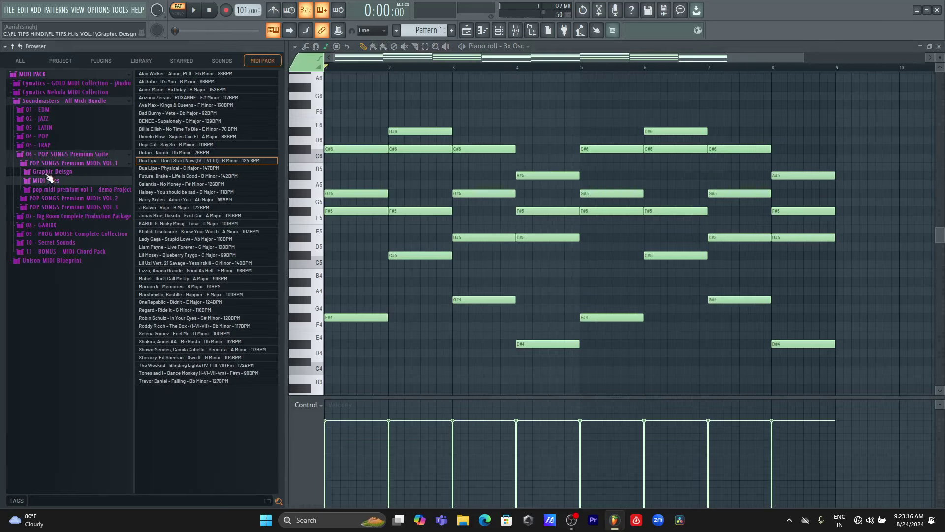
click(33, 154)
click(44, 146)
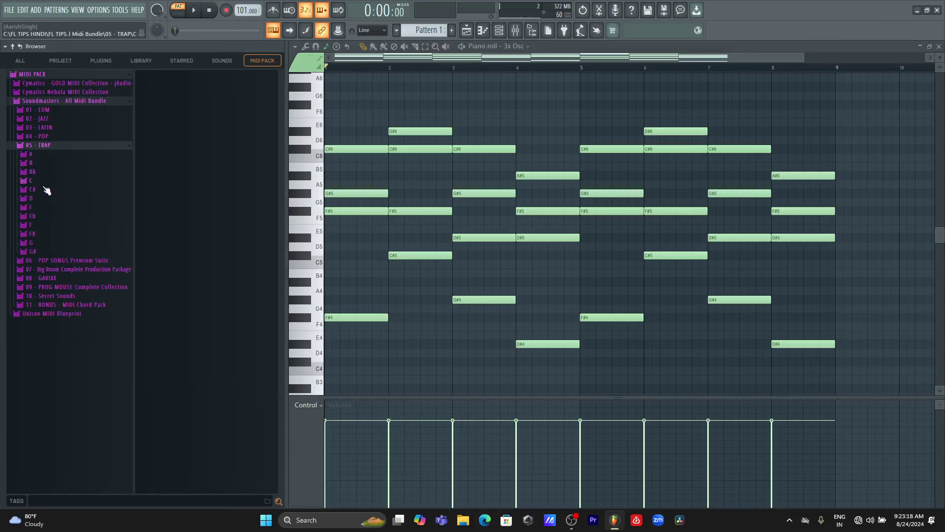
click(32, 154)
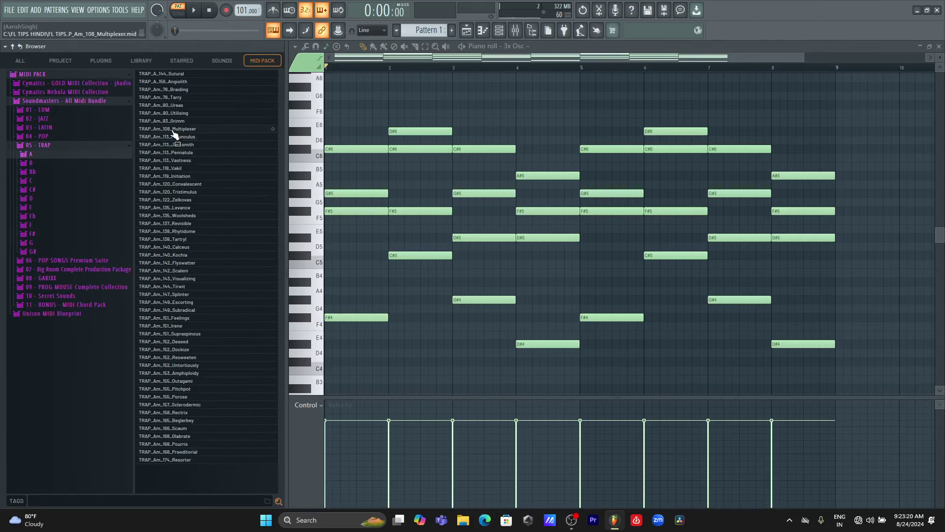
drag(173, 132, 393, 169)
key(space)
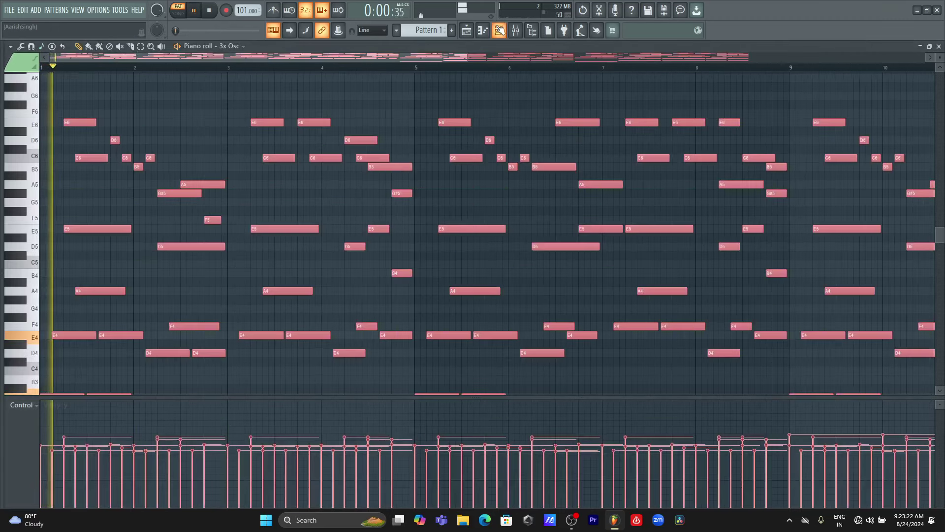
key(space)
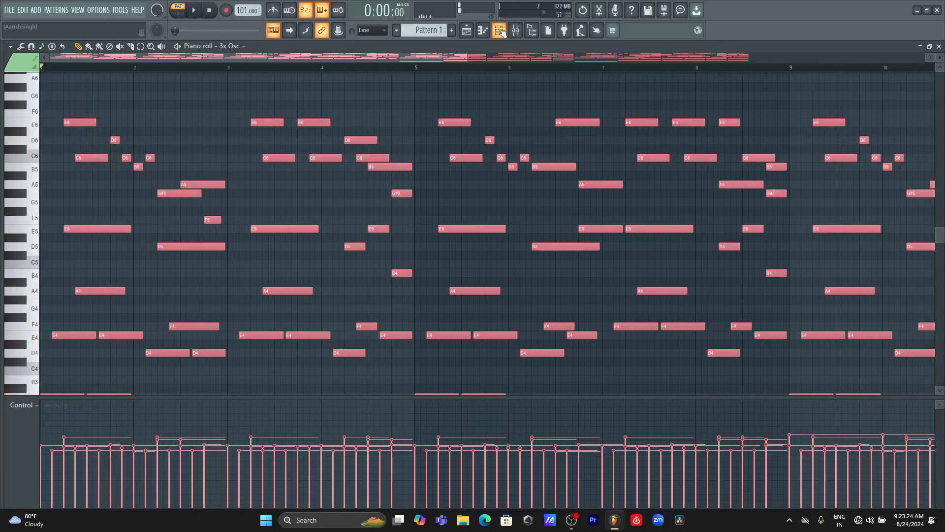
- Show the full length and lower notes of the imported MIDI pattern, play it, and bring up the channel rack
click(500, 31)
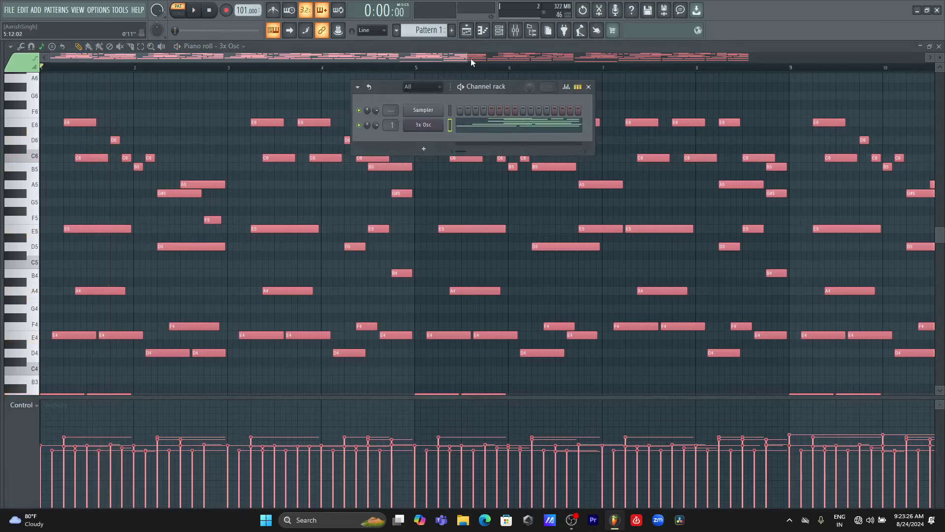
drag(465, 55, 839, 105)
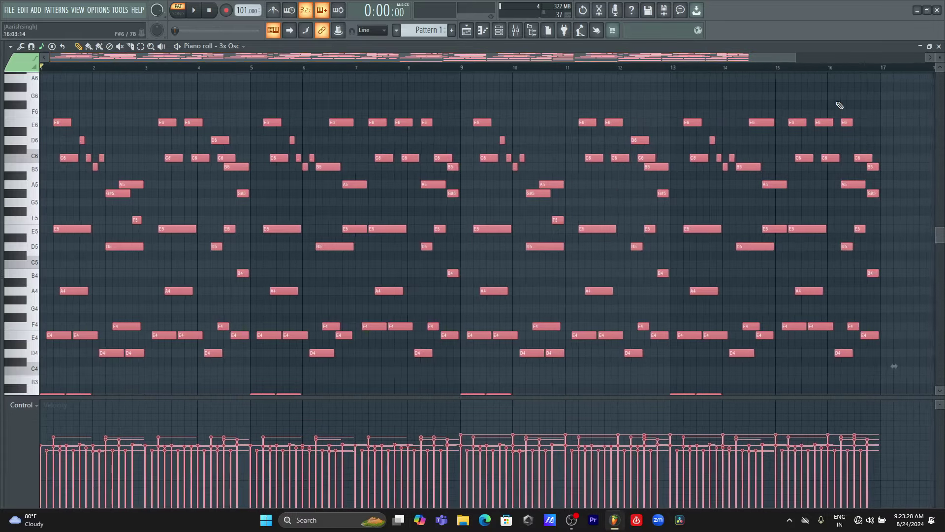
scroll(839, 105, down, 3)
scroll(837, 104, down, 2)
scroll(837, 103, up, 3)
key(space)
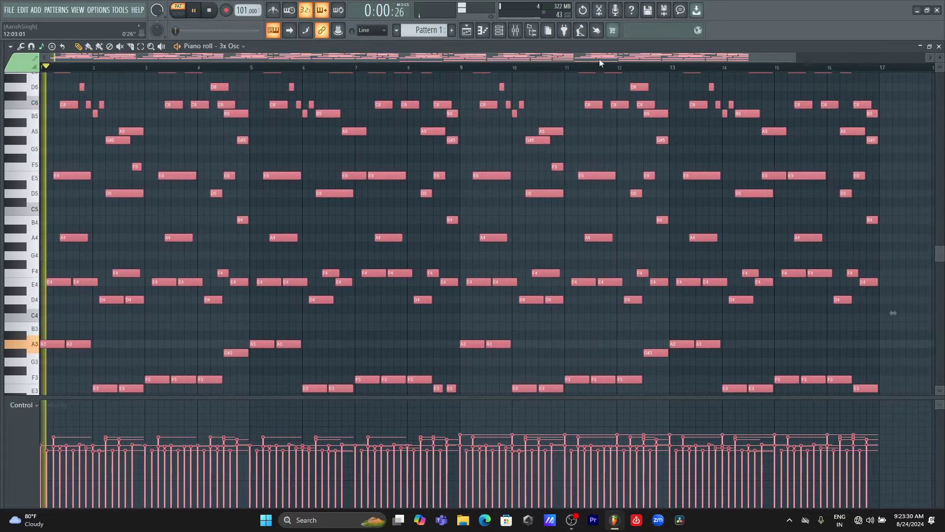
click(500, 31)
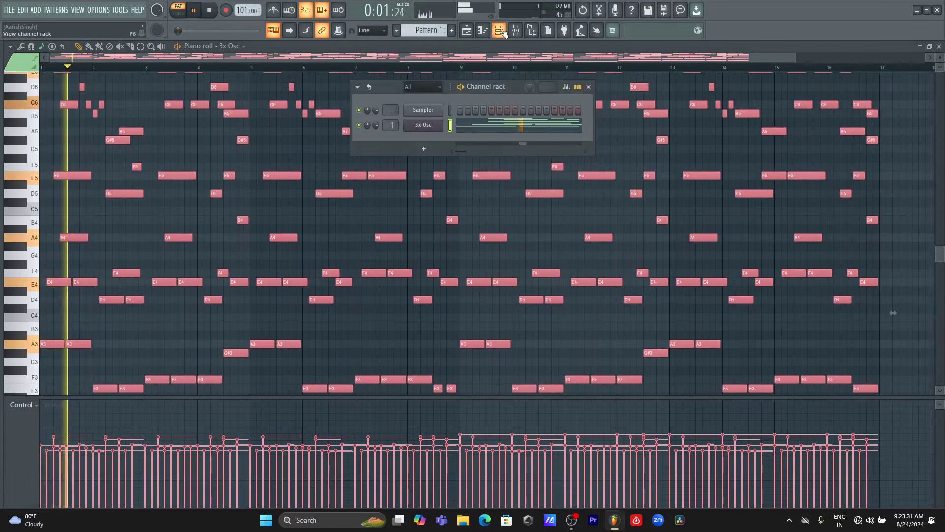
- Stop playback and add Fruity Parametric EQ 2 in the fourth effect slot of the 3x Osc mixer track
key(space)
double_click(389, 126)
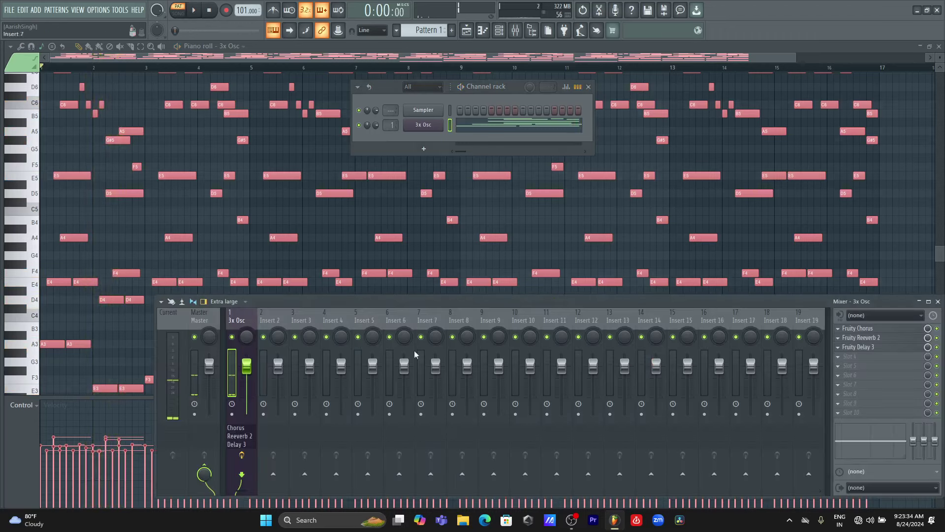
click(868, 357)
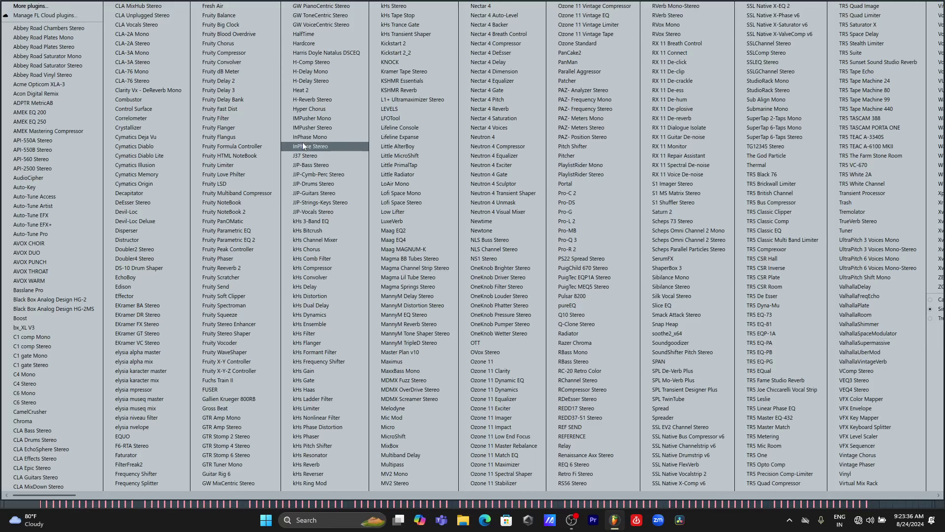
click(256, 240)
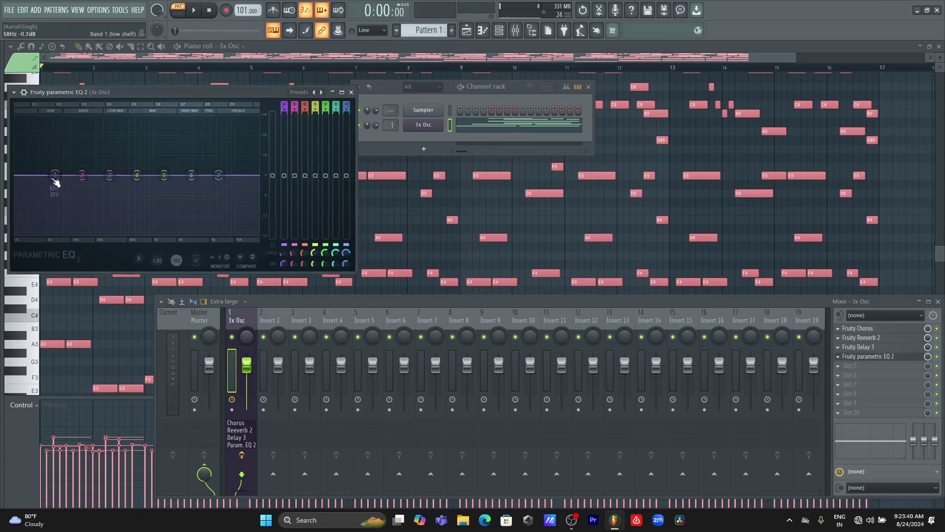
- Change EQ band 1 to a high pass filter and raise its cutoff slightly past band 2 while the pattern plays
right_click(55, 181)
mouse_move(84, 201)
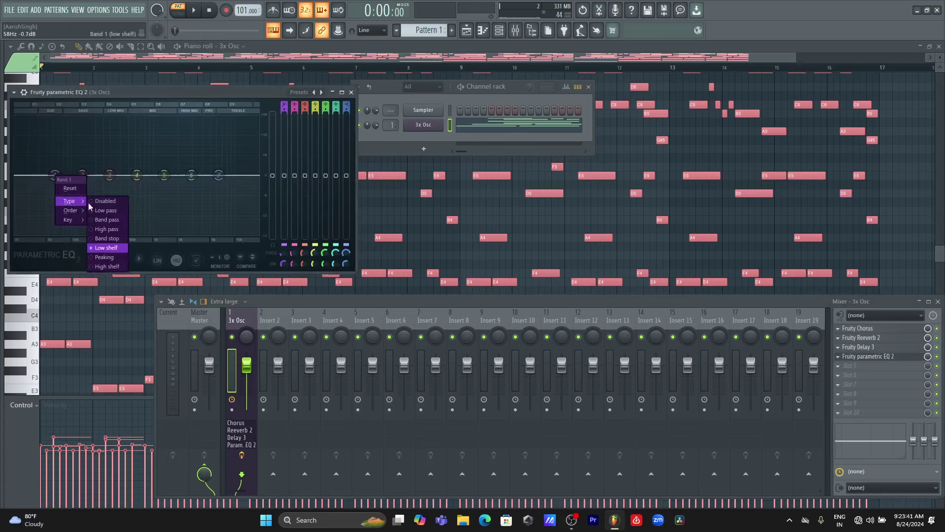
click(104, 229)
key(space)
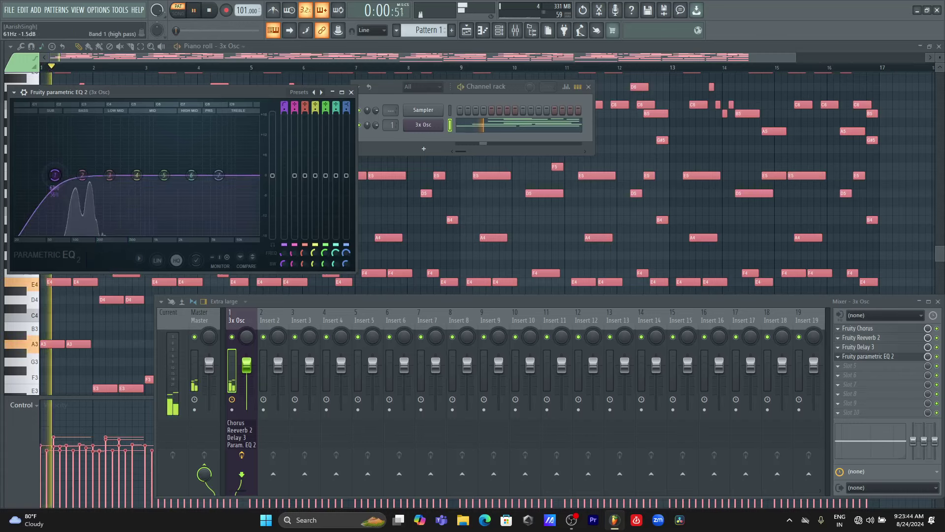
drag(55, 175, 88, 175)
- Change EQ band 7 to a low pass filter, lower its cutoff to roughly 2 kHz, close the EQ and stop playback
right_click(219, 175)
mouse_move(235, 201)
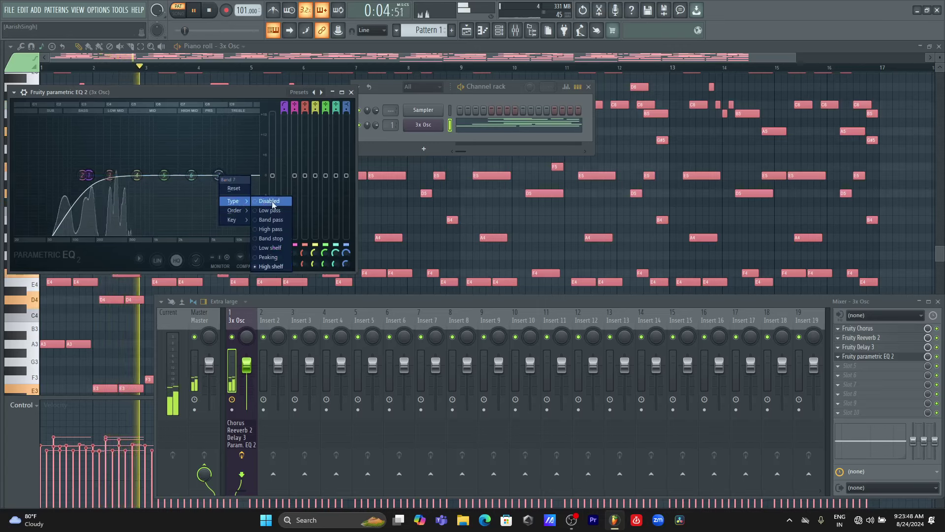
click(270, 229)
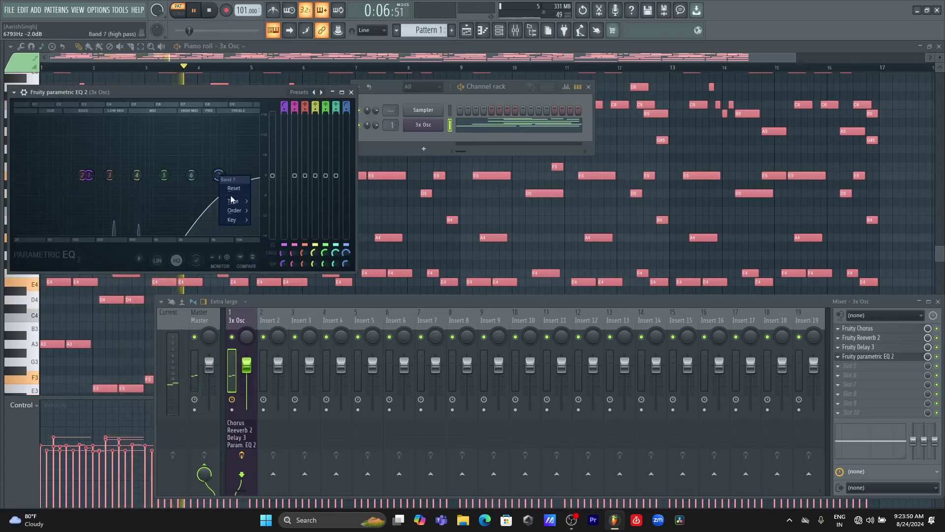
mouse_move(234, 201)
click(269, 211)
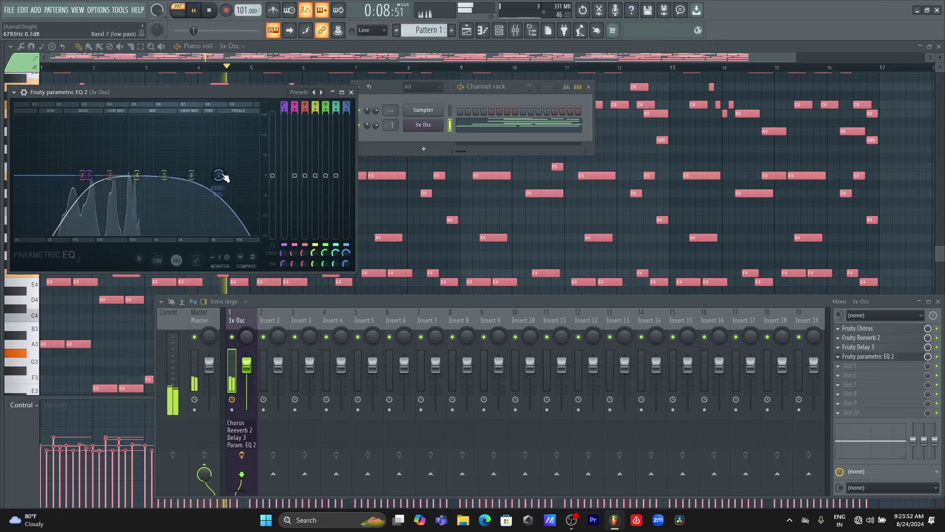
drag(219, 175, 184, 181)
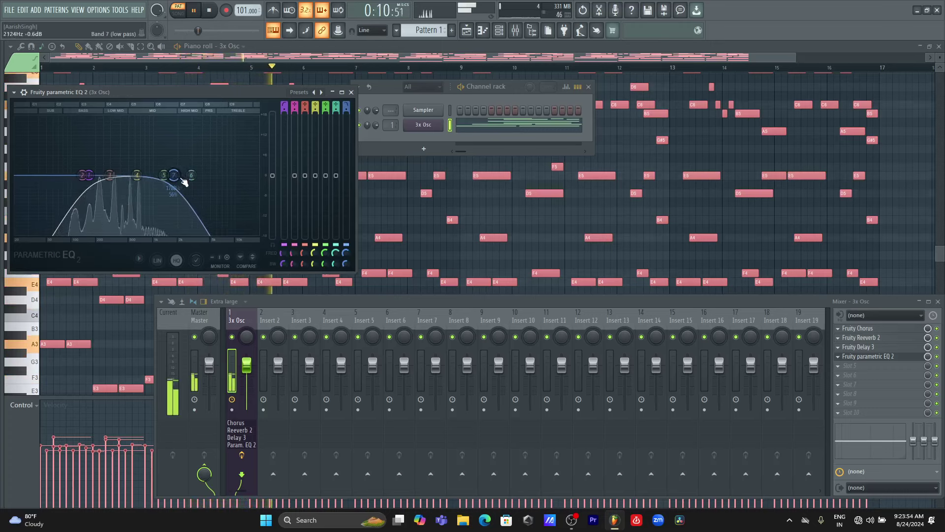
click(351, 92)
key(space)
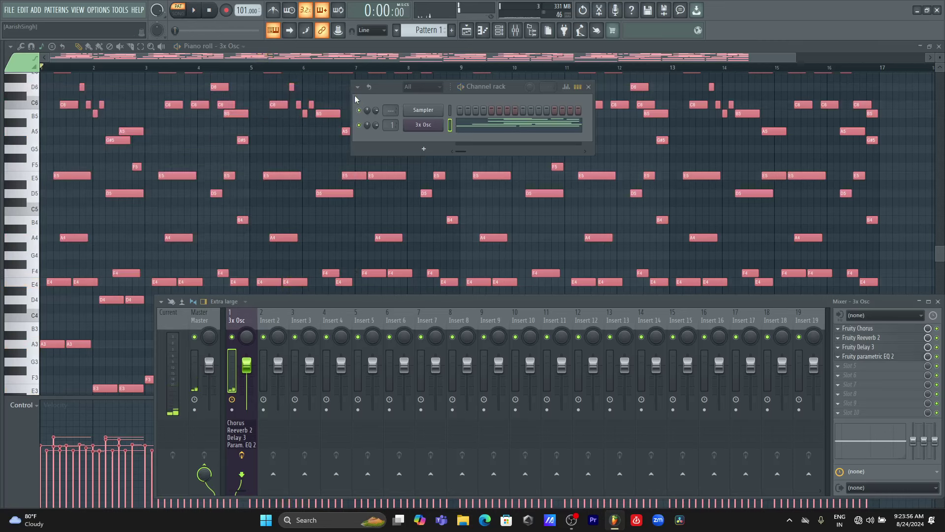
- Return to the piano roll, show its lower notes, and open the oscillator settings of the 3x Osc channel
click(339, 59)
scroll(369, 186, down, 4)
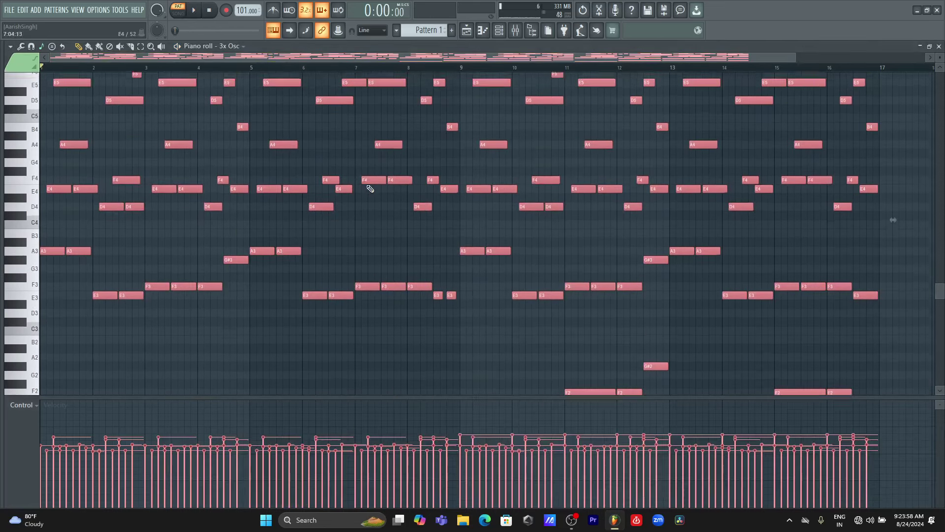
scroll(180, 286, up, 2)
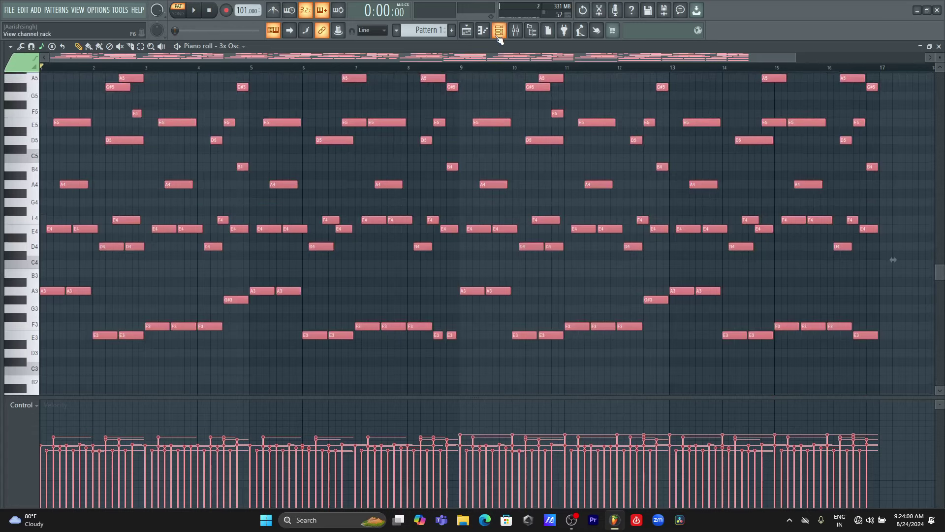
click(499, 31)
click(426, 129)
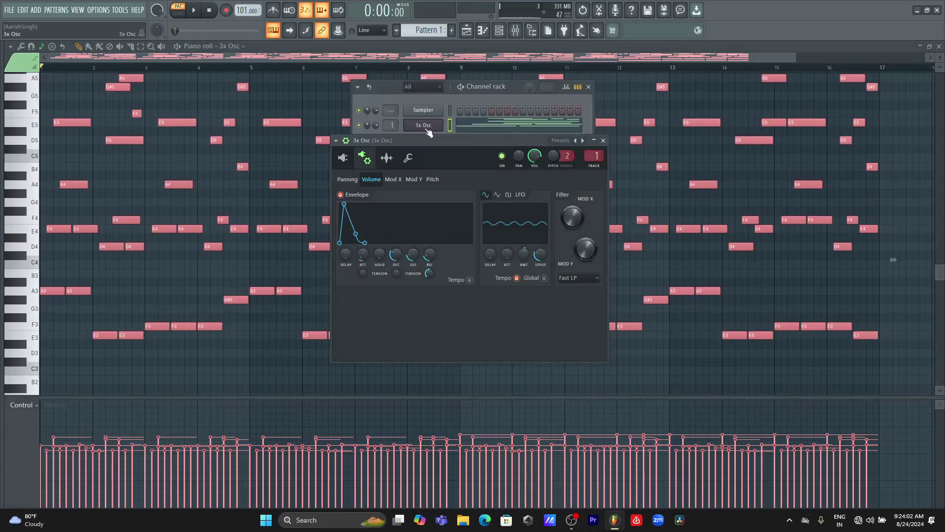
click(353, 159)
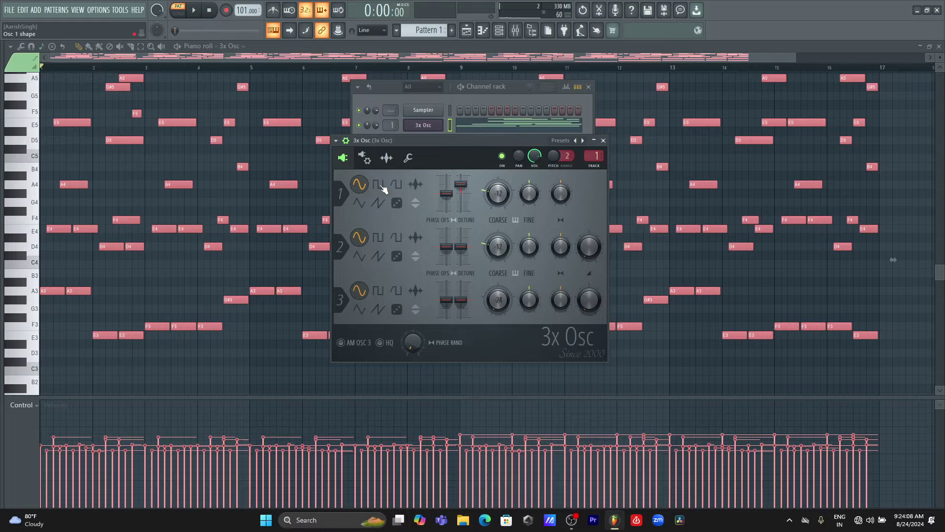
- Audition oscillator 1 with a square wave by playing the pattern twice, and return it to sine
click(379, 185)
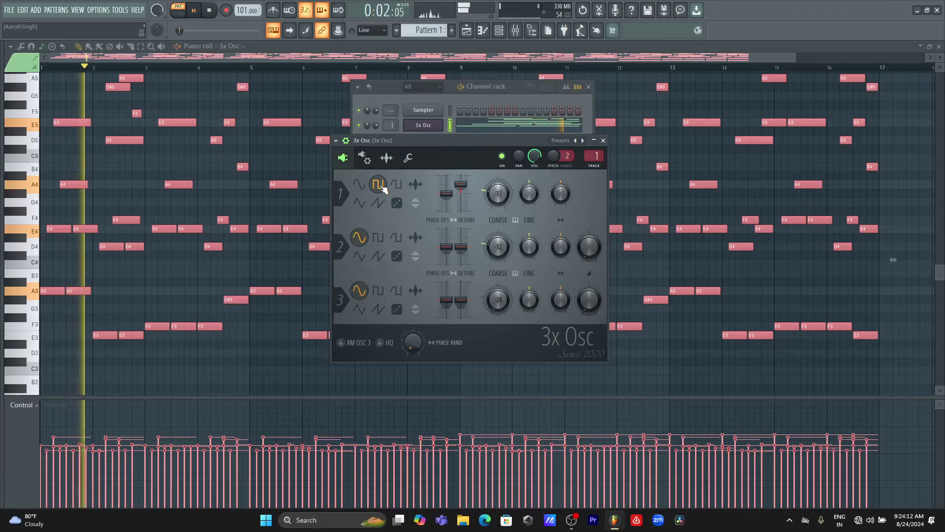
key(space)
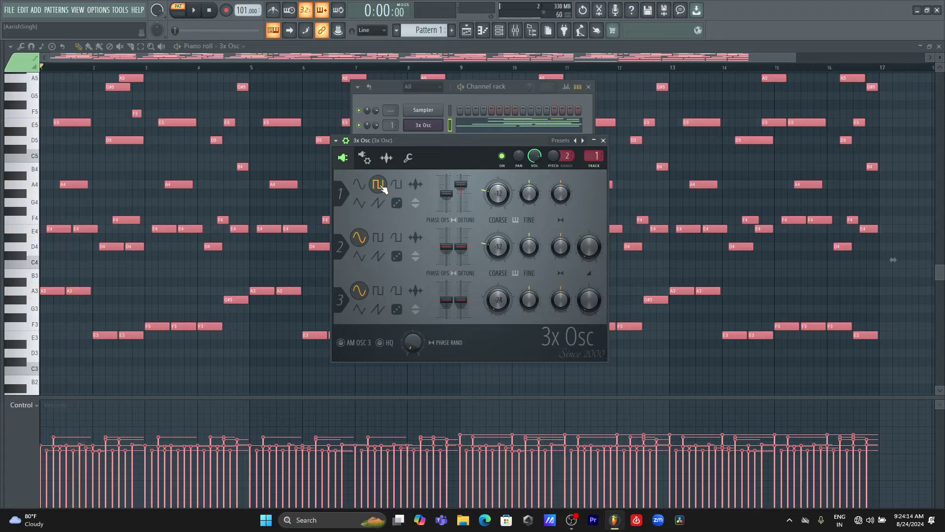
key(space)
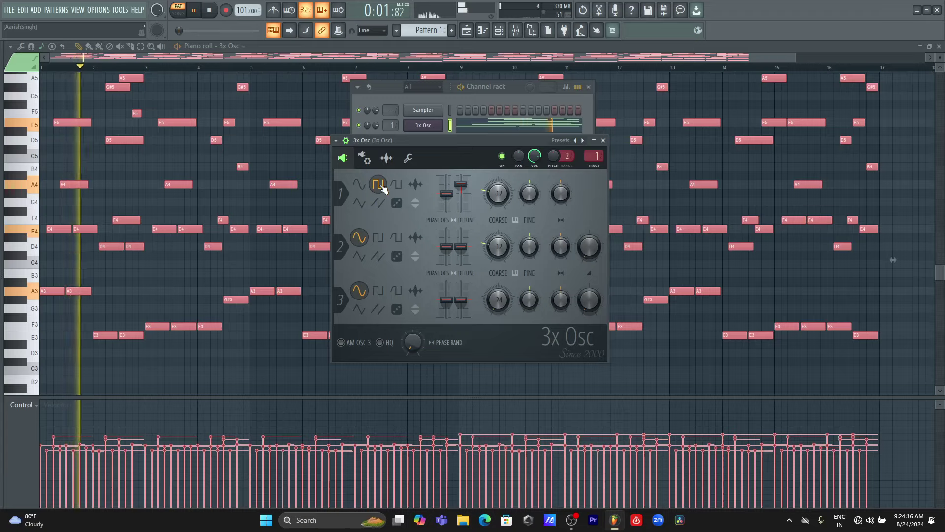
key(space)
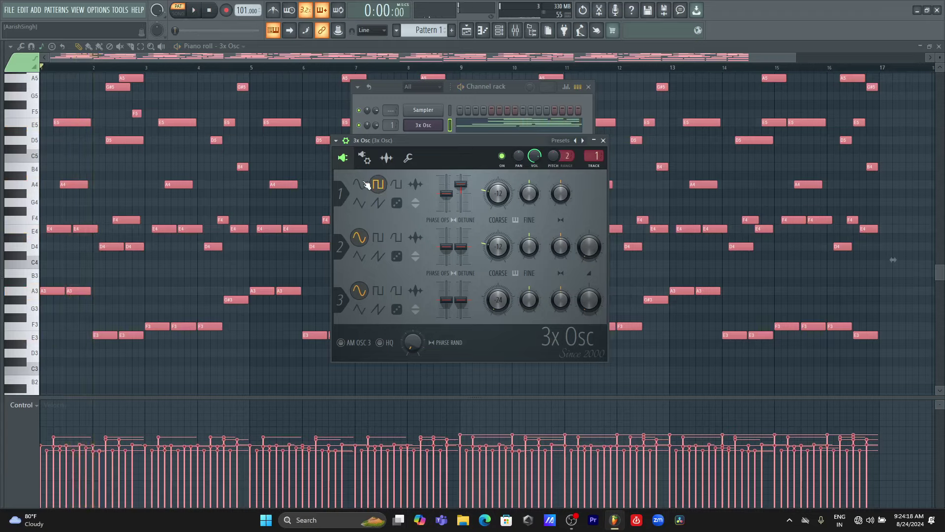
click(360, 184)
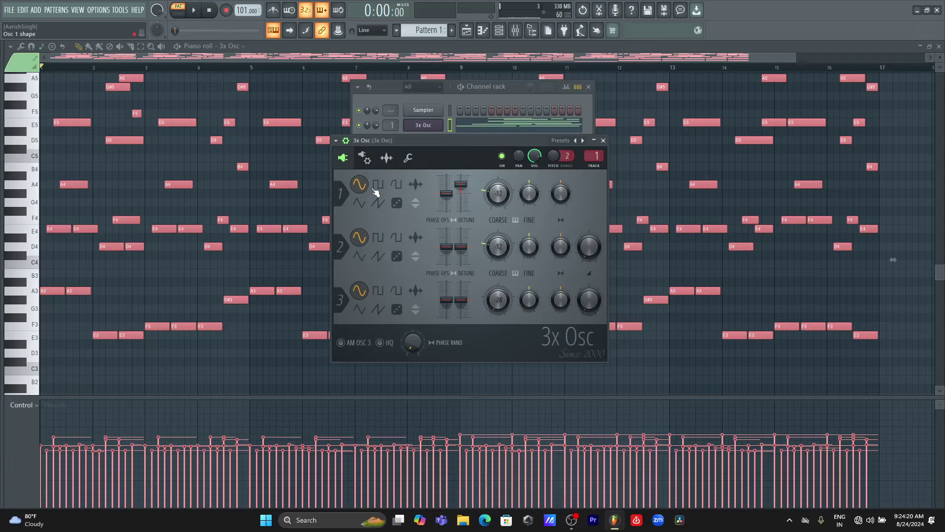
- Compare the square, rounded saw, triangle and saw shapes on oscillator 1 during playback, and restore the sine wave
click(378, 185)
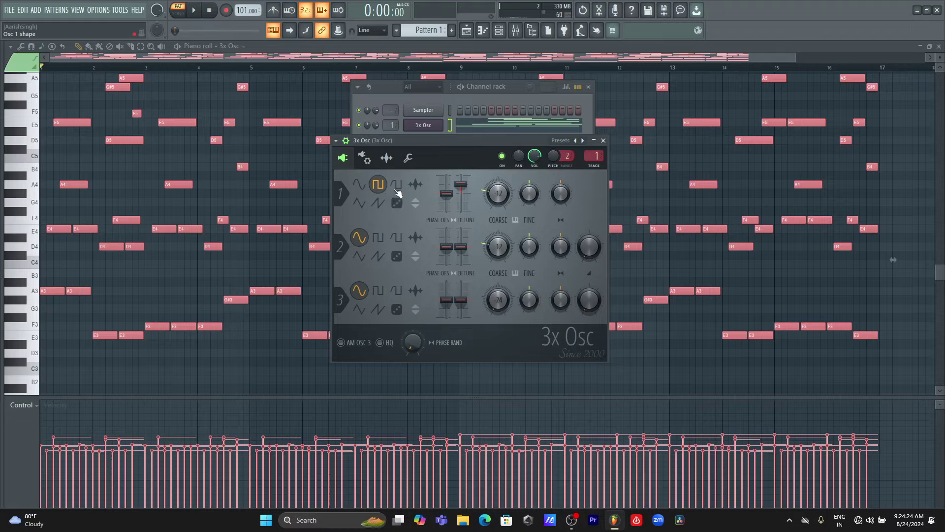
key(space)
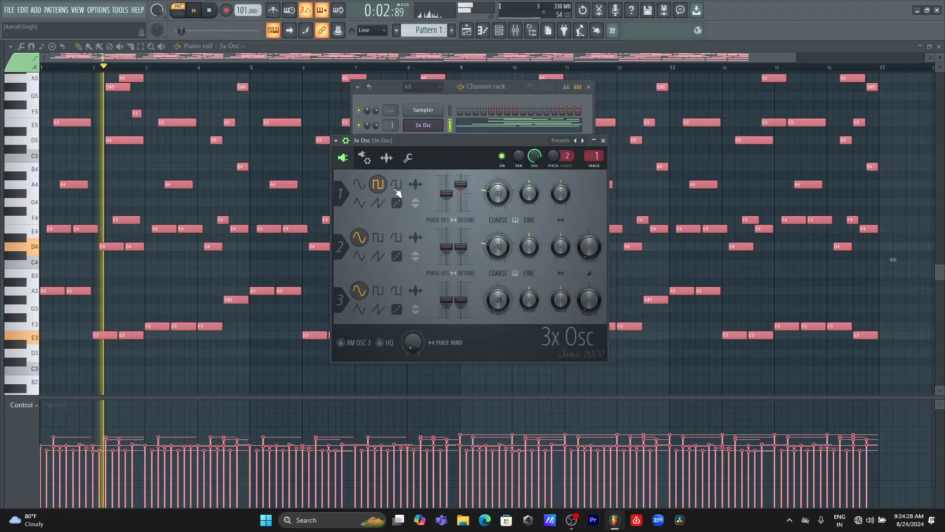
click(396, 186)
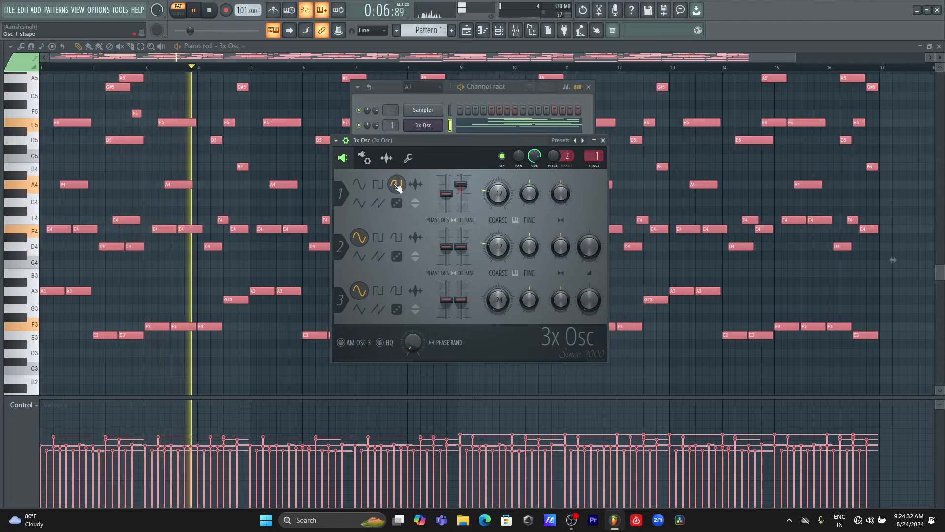
click(359, 203)
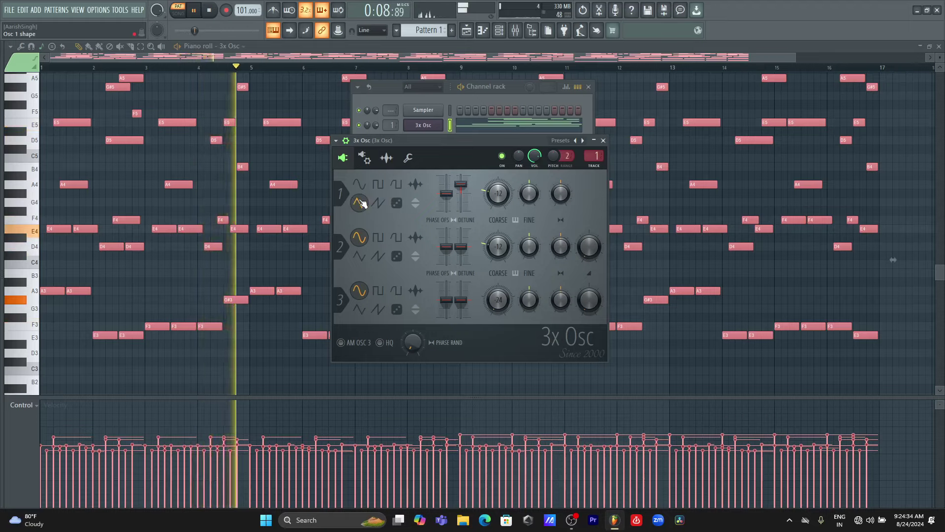
key(space)
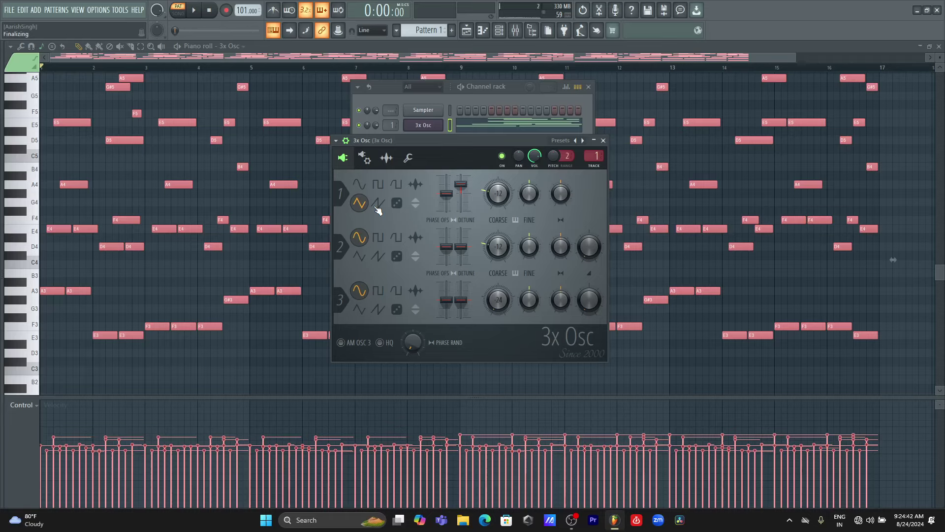
click(379, 203)
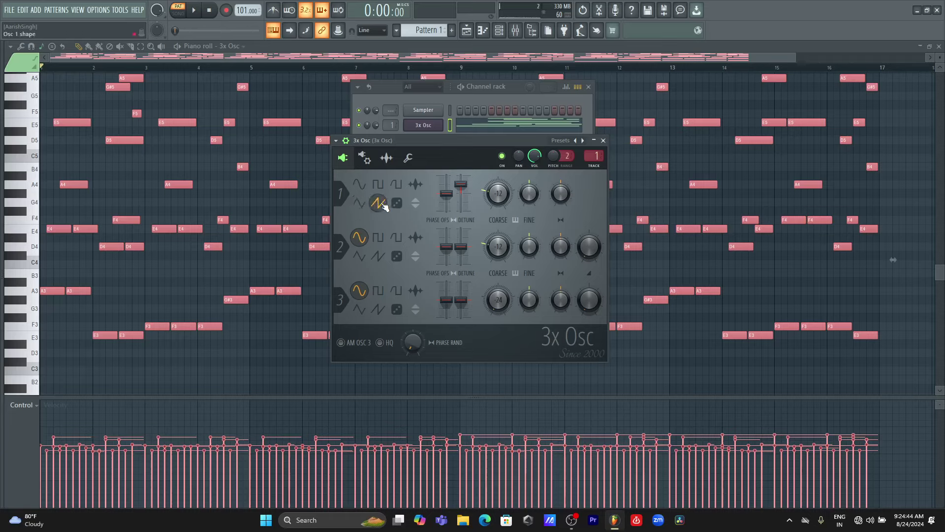
key(space)
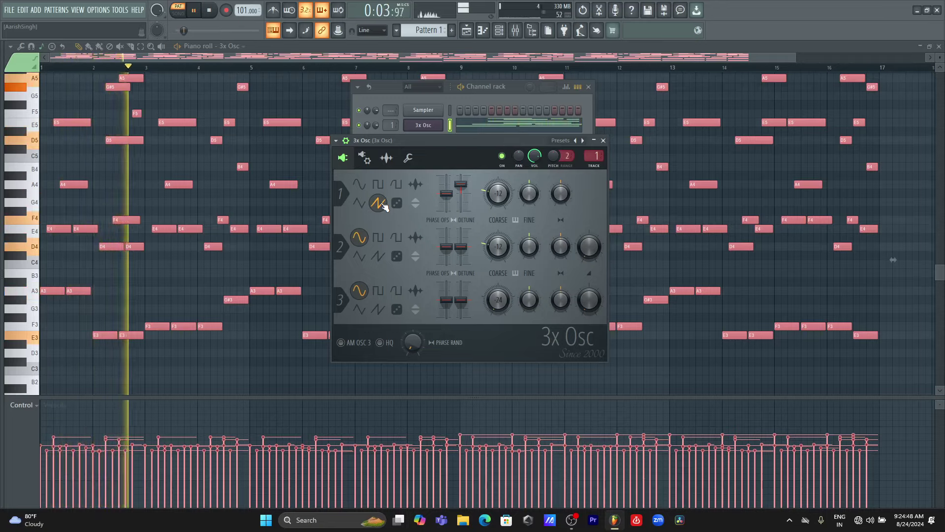
key(space)
click(360, 184)
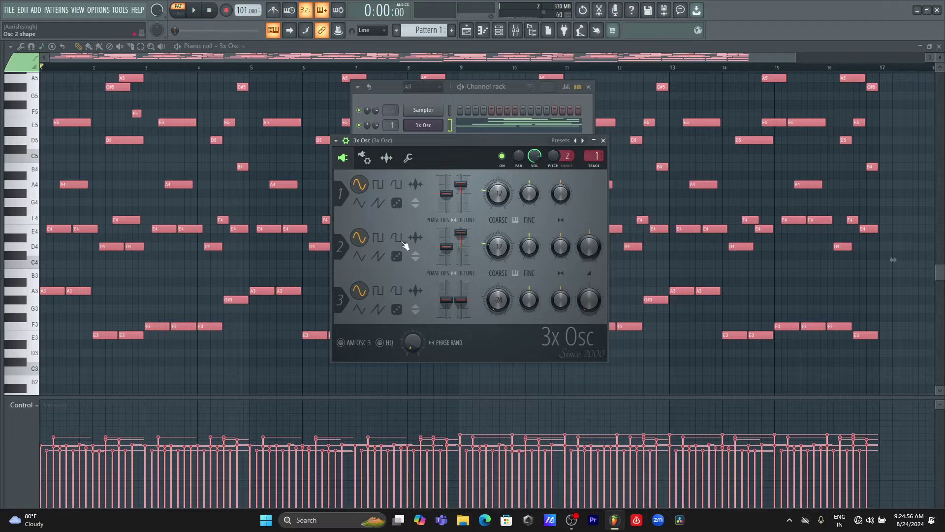
- Give oscillator 2 a square wave with raised stereo detune, enable oscillator 3 amplitude modulation, and play the pattern briefly
click(378, 238)
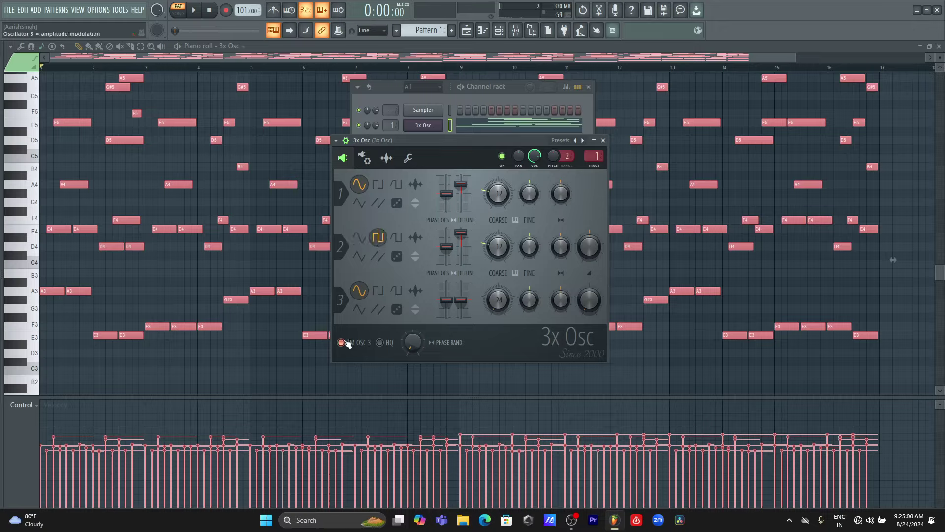
click(367, 161)
click(368, 161)
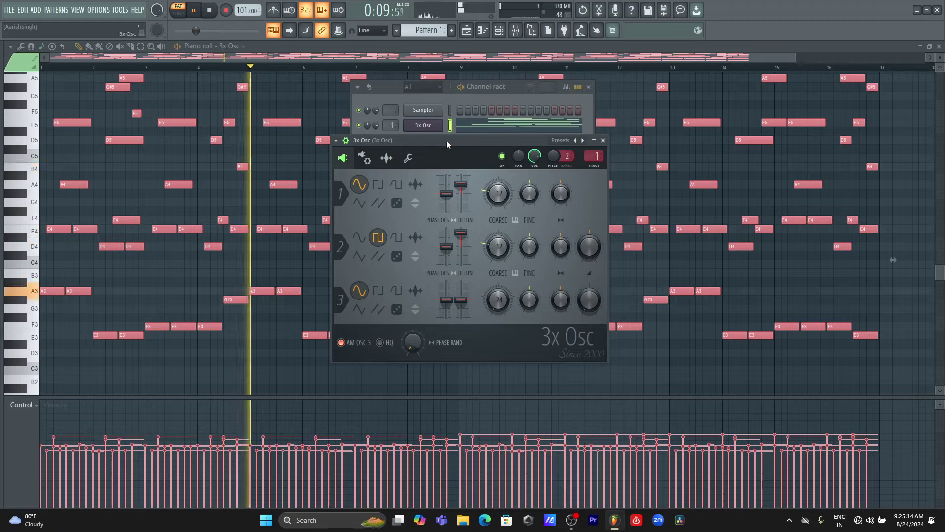
key(space)
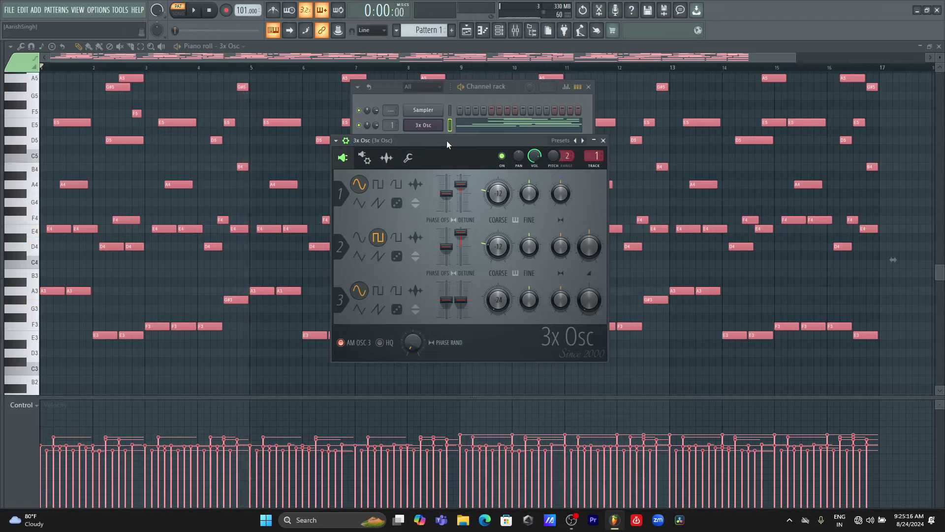
- Reduce the volume envelope's attack time to 0% and play the pattern twice to hear the sharper onset
click(367, 157)
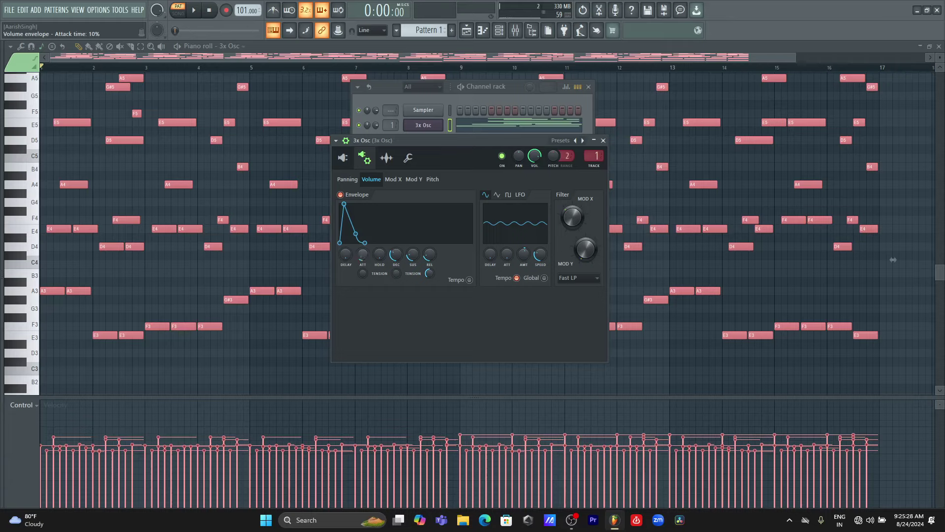
drag(362, 254, 361, 257)
key(space)
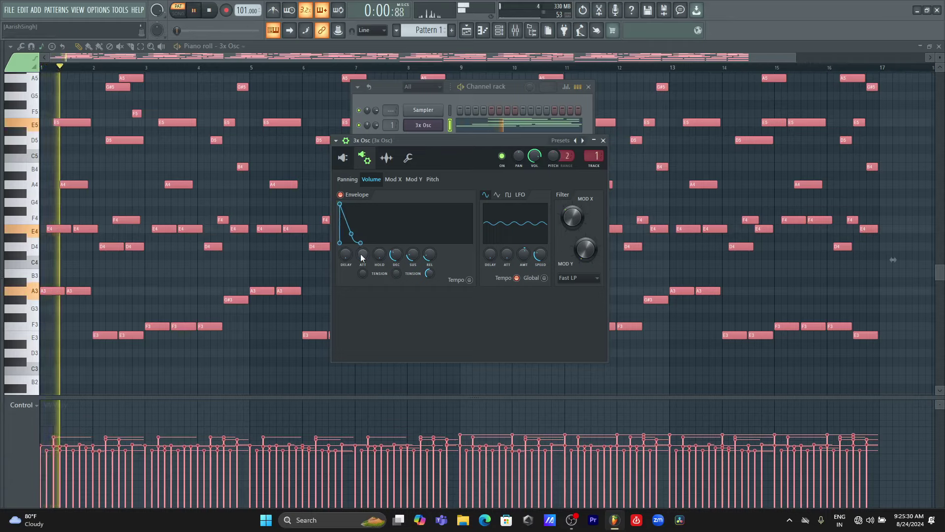
key(space)
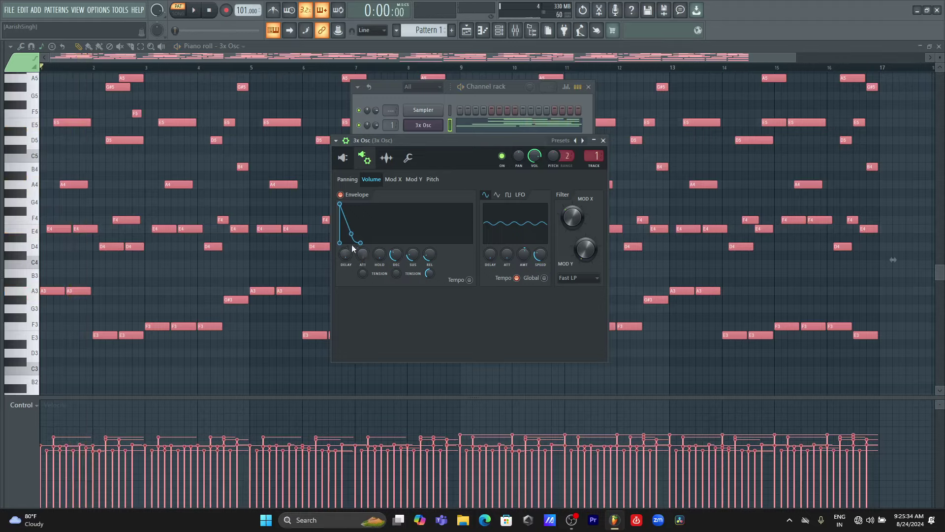
key(space)
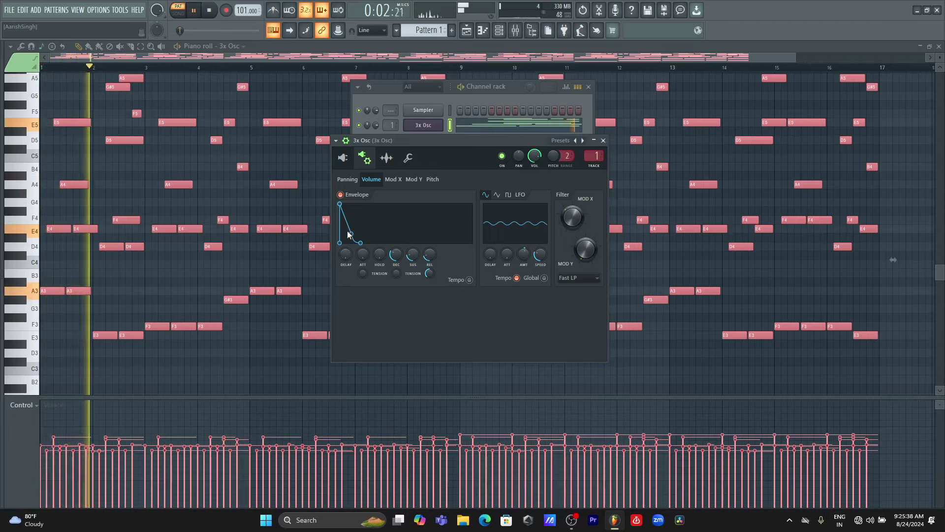
key(space)
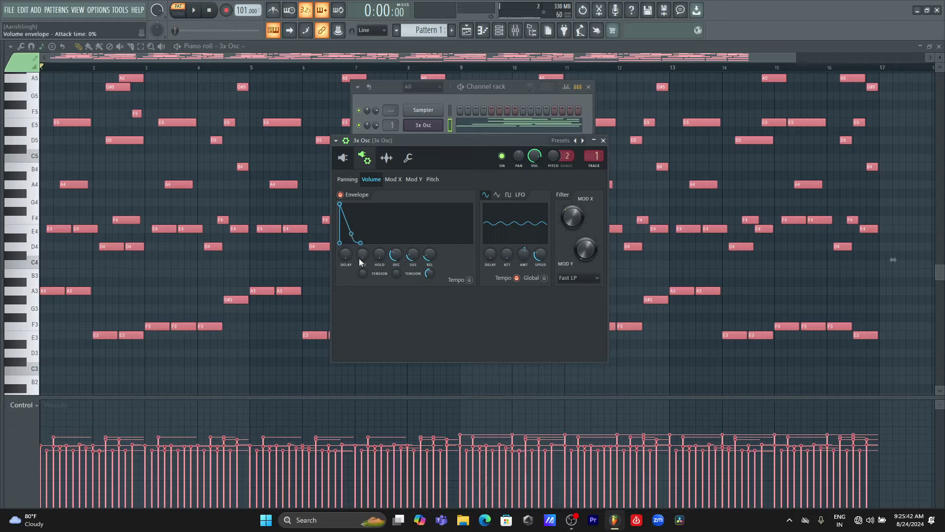
- Raise the volume envelope's attack time slightly above zero and play the pattern briefly to hear the softer onset
drag(361, 256, 359, 258)
key(space)
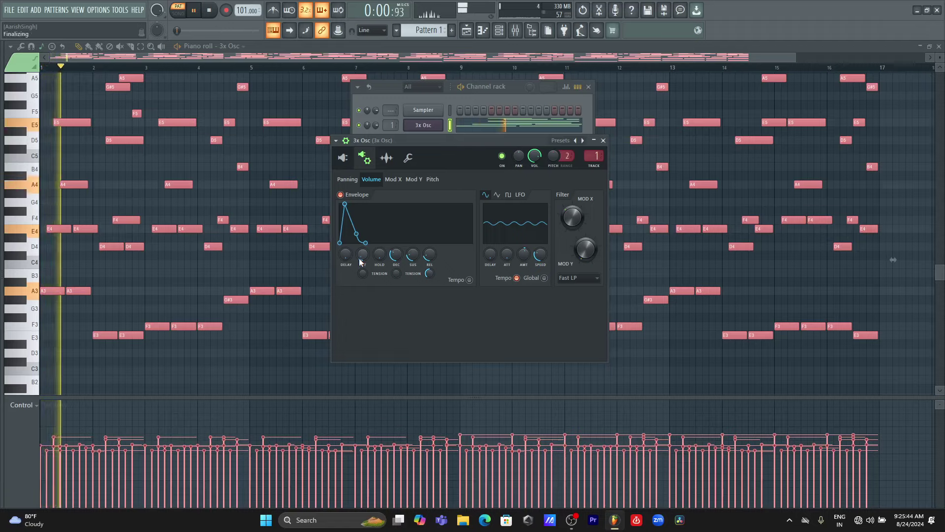
key(space)
- Try a shorter volume envelope decay of 11% while playing the pattern, and raise it slightly
scroll(359, 256, down, 3)
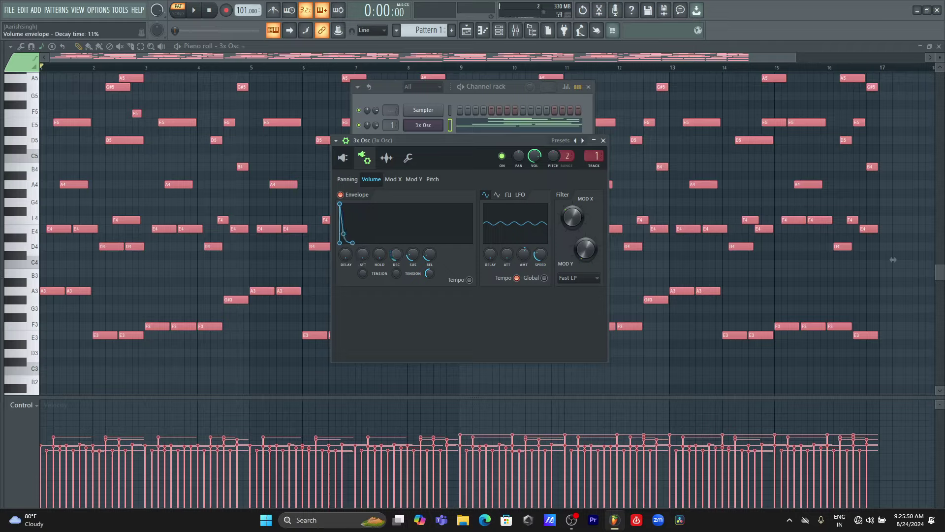
key(space)
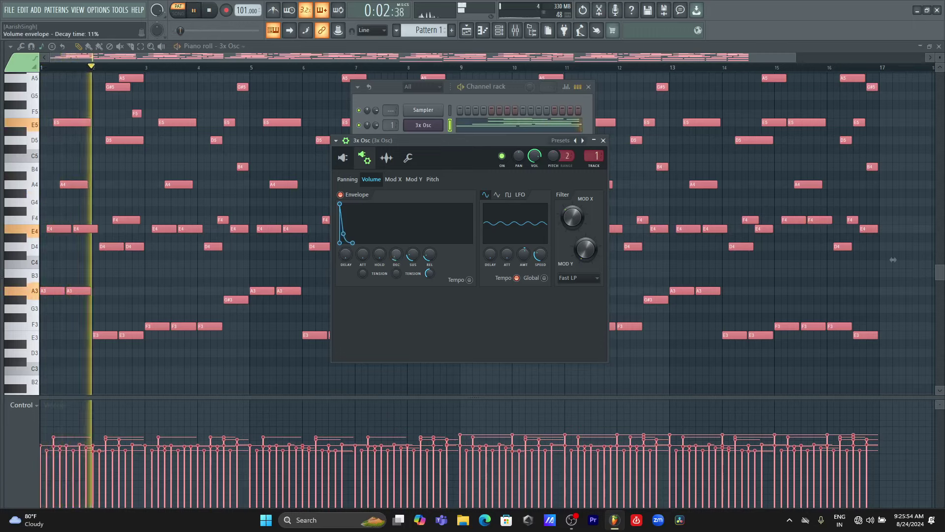
scroll(396, 254, up, 3)
key(space)
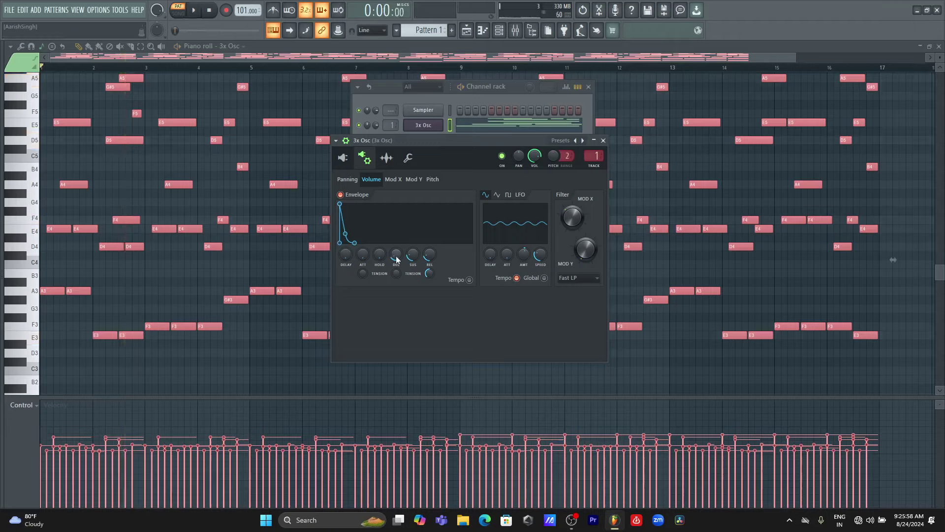
- Undo the last decay and attack changes on the volume envelope and play the pattern again
key(ctrl+z)
key(ctrl+z)
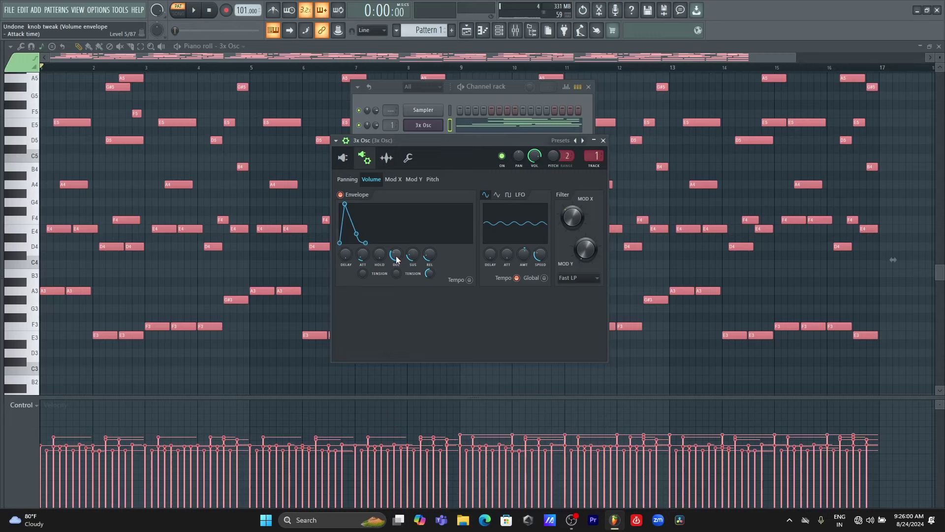
key(space)
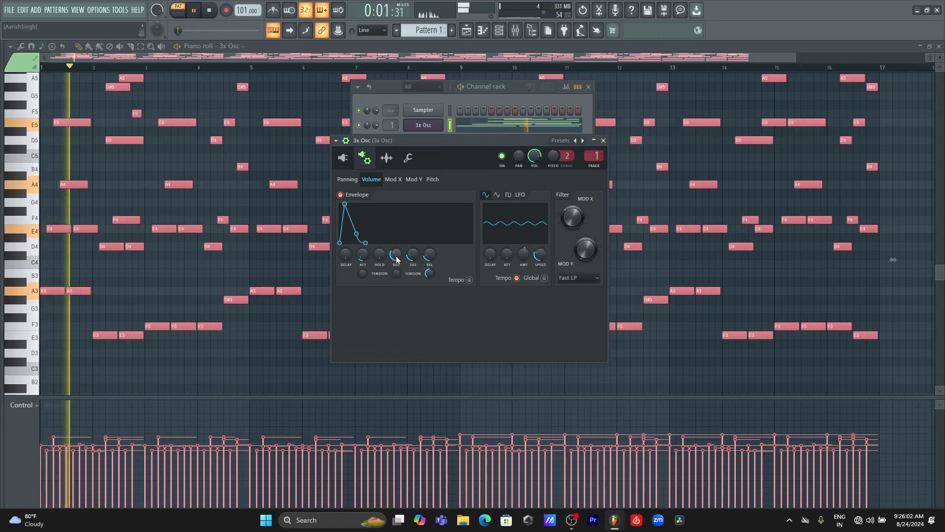
key(space)
- Compare the rounded saw and saw shapes on oscillator 2 during playback, and give it a sine wave
click(354, 156)
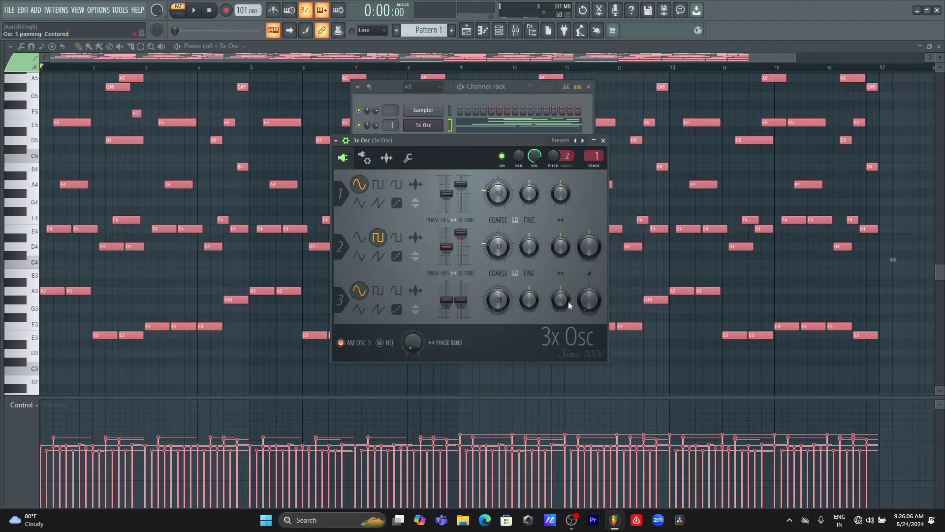
click(396, 238)
key(space)
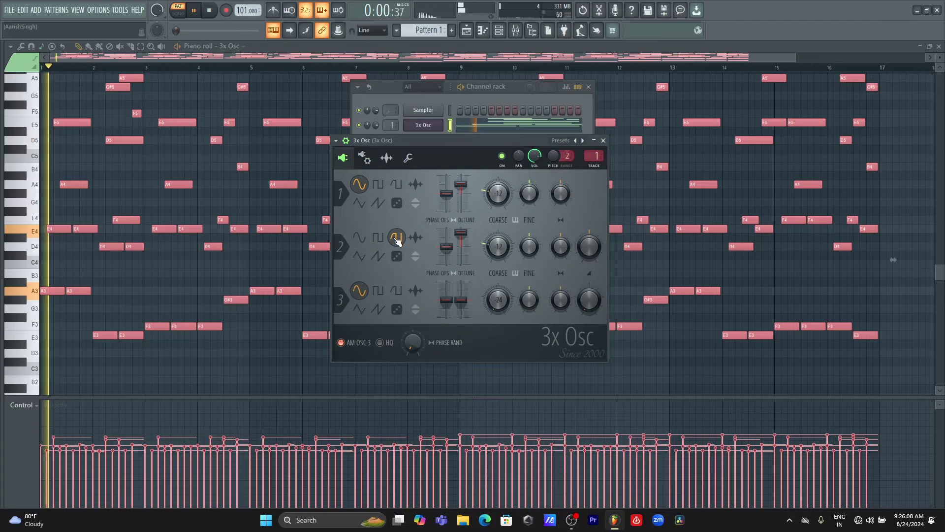
click(378, 256)
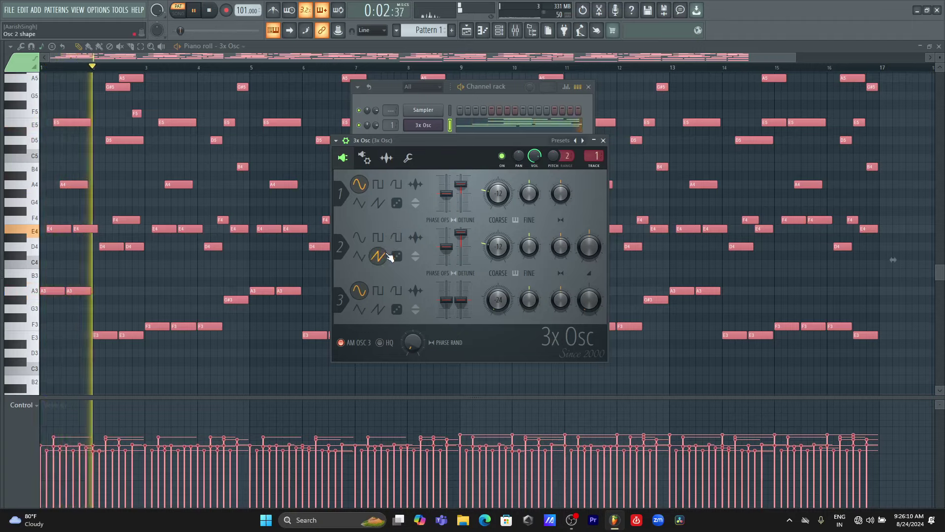
key(space)
click(359, 237)
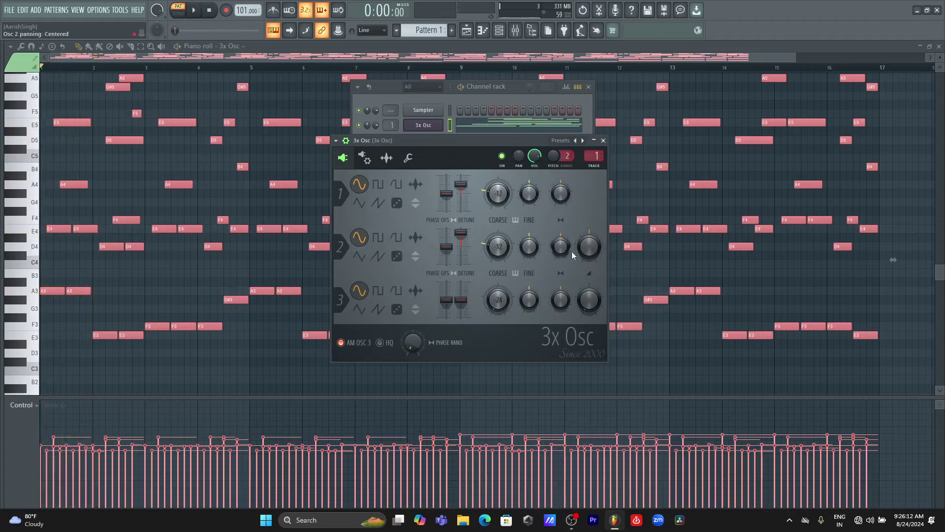
- Set oscillator 2's coarse pitch to 0 semitones and play the pattern to hear the result
drag(497, 246, 497, 241)
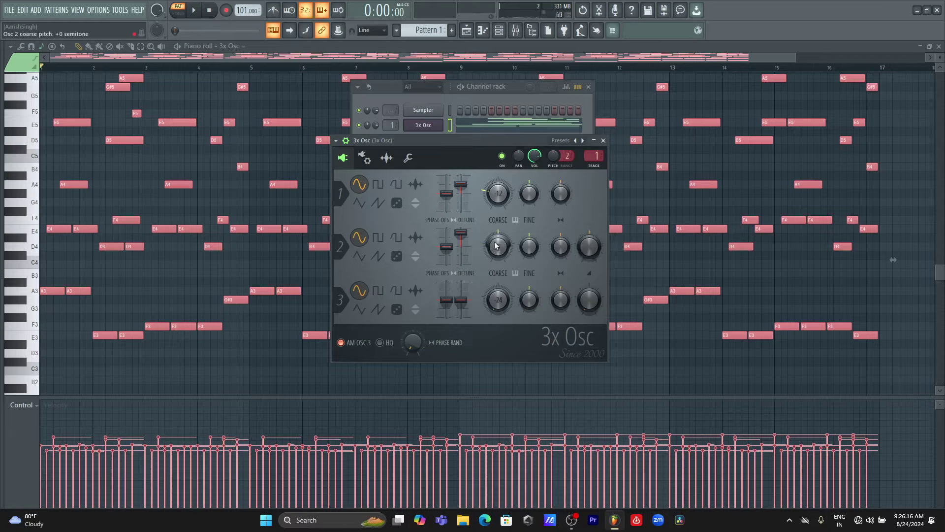
key(space)
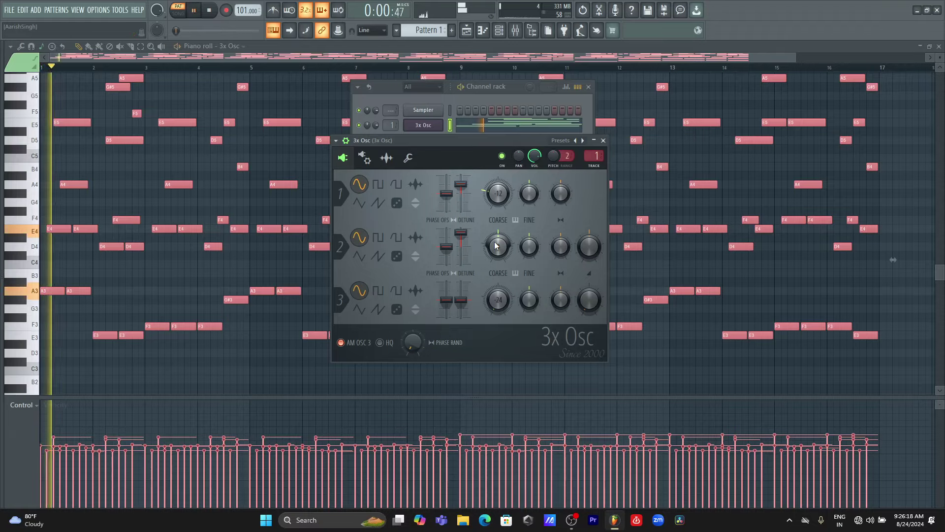
drag(496, 245, 498, 227)
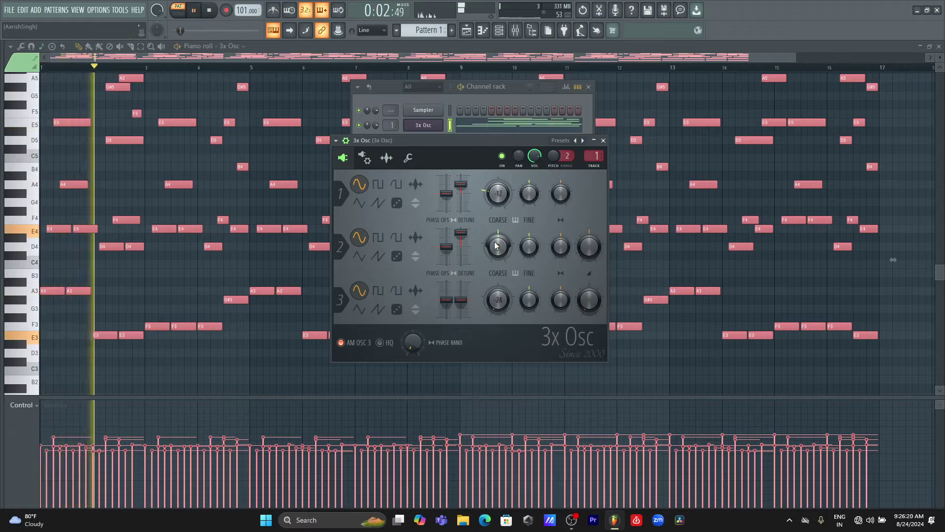
key(space)
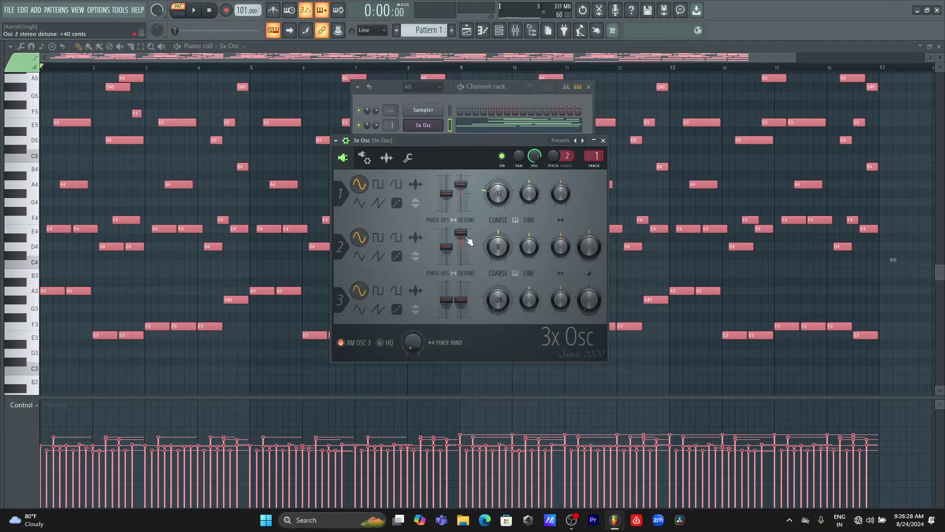
key(space)
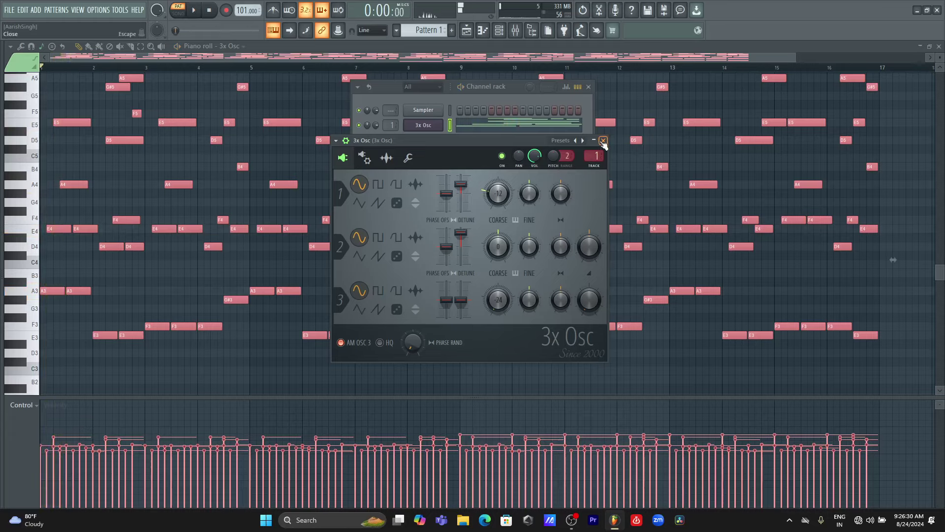
key(space)
- Load the TRAP_Am_122_Zelkovas MIDI file from the A folder of 05 - TRAP into the 3x Osc channel
click(593, 141)
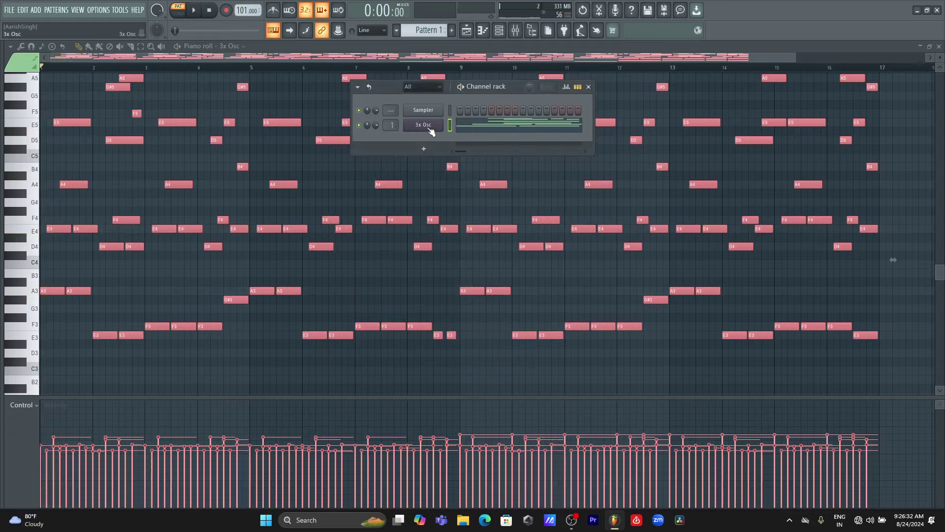
click(424, 125)
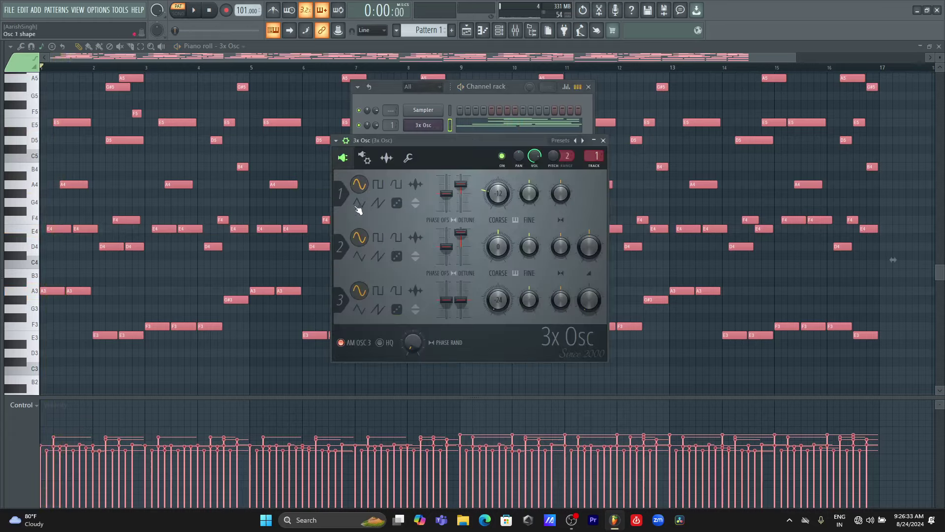
click(594, 141)
key(alt+F8)
key(alt+F8)
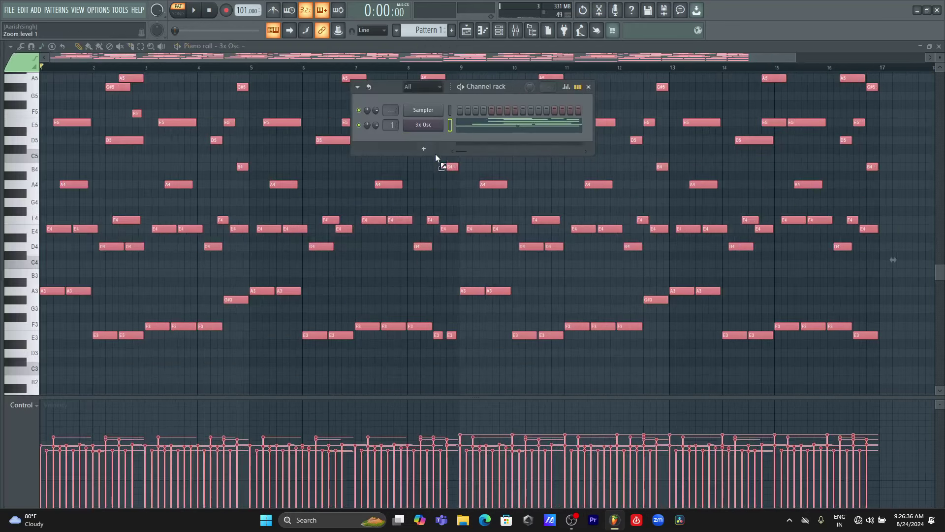
drag(435, 126, 437, 127)
- Play the imported MIDI pattern and set the project tempo to 123 BPM
key(space)
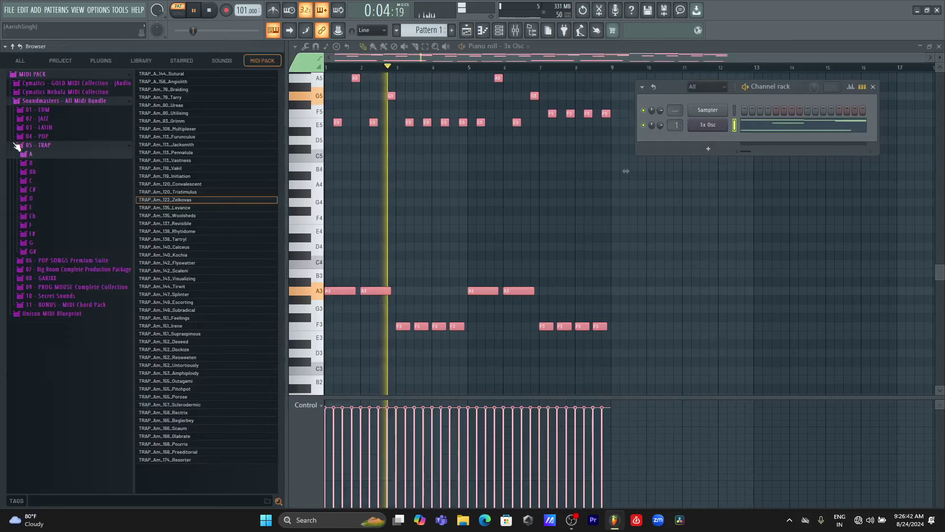
key(alt+F8)
key(alt+F8)
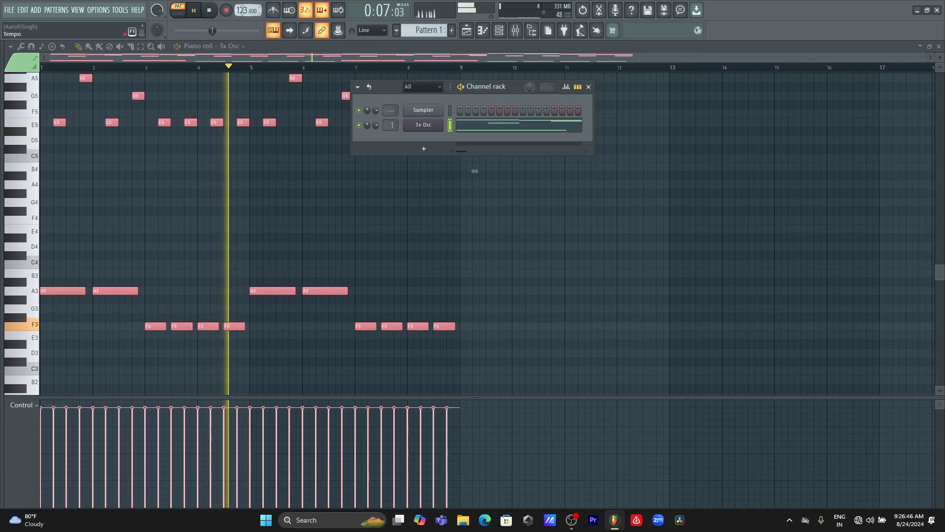
- Place Pattern 1 at the start of playlist Track 1, consolidate it to audio, and delete the muted original clip
click(466, 33)
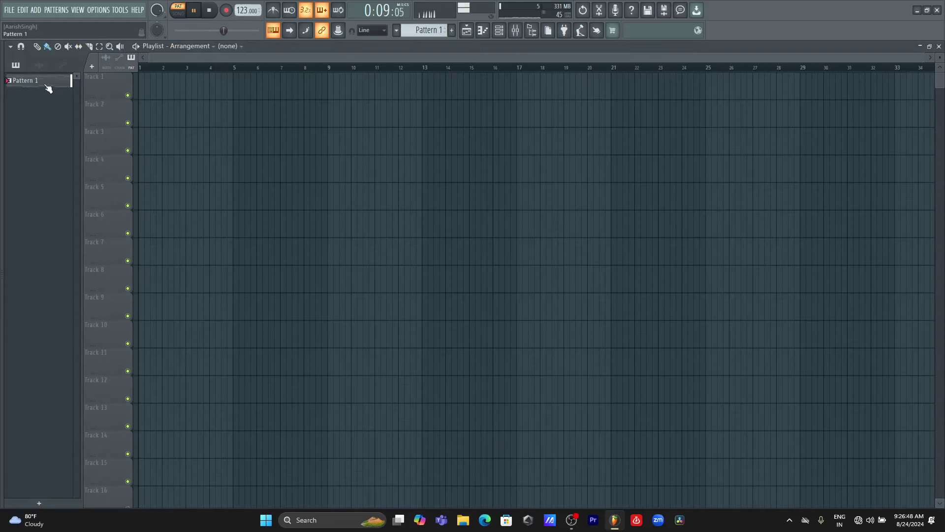
drag(48, 89, 111, 82)
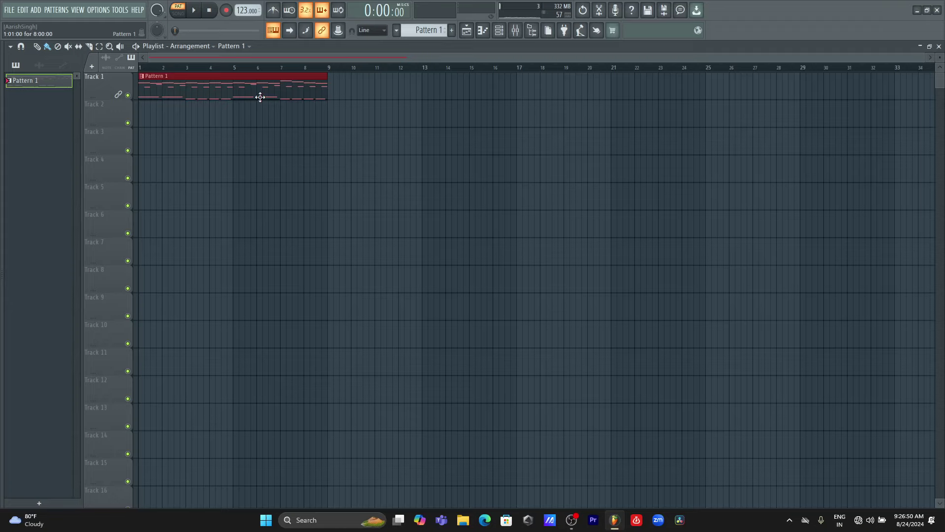
key(ctrl+alt+c)
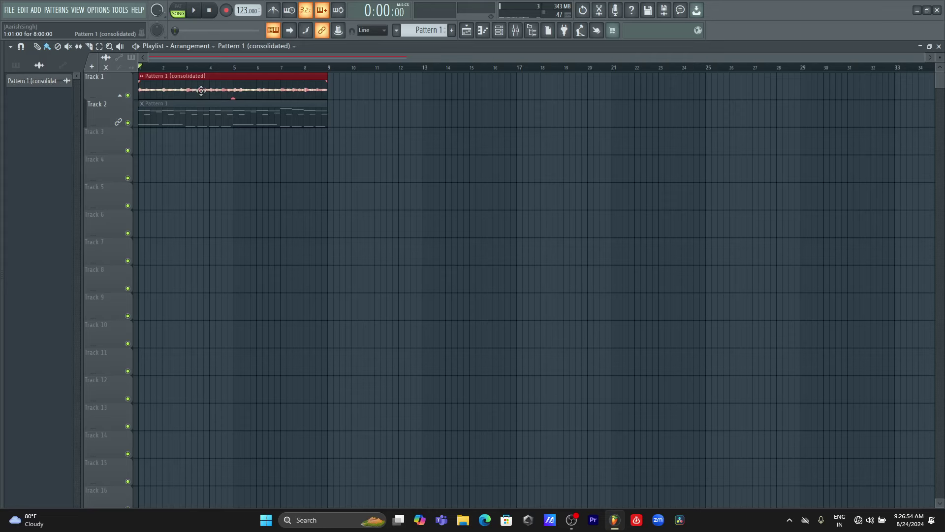
right_click(169, 110)
- Find the Cymatics - Inferno Drum Loops - Trap folder among the TRAP samples and preview Cymatics - Diamond Drum Loop - 112 BPM
key(alt+F8)
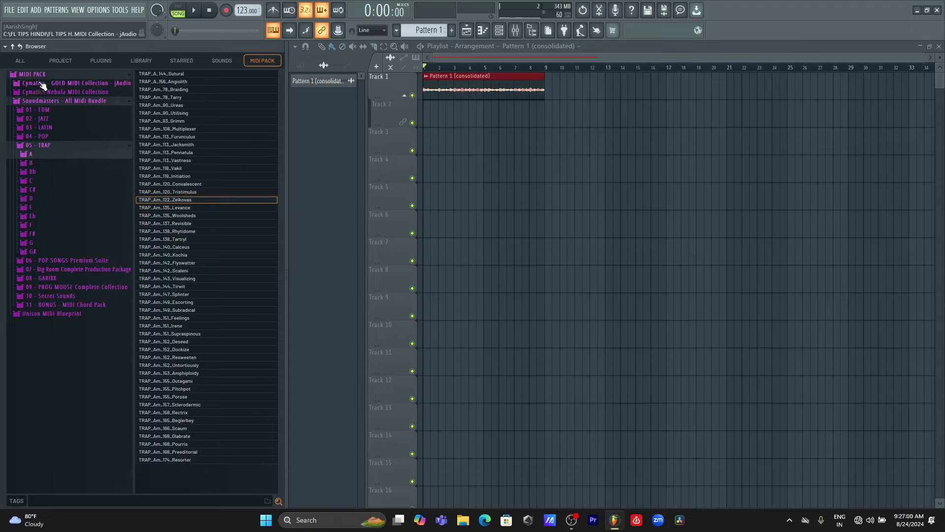
click(20, 60)
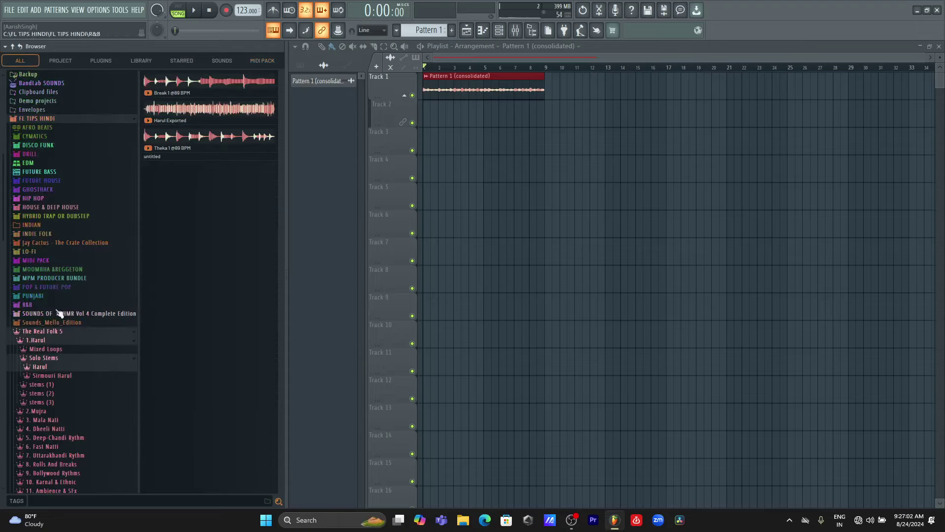
scroll(44, 296, down, 2)
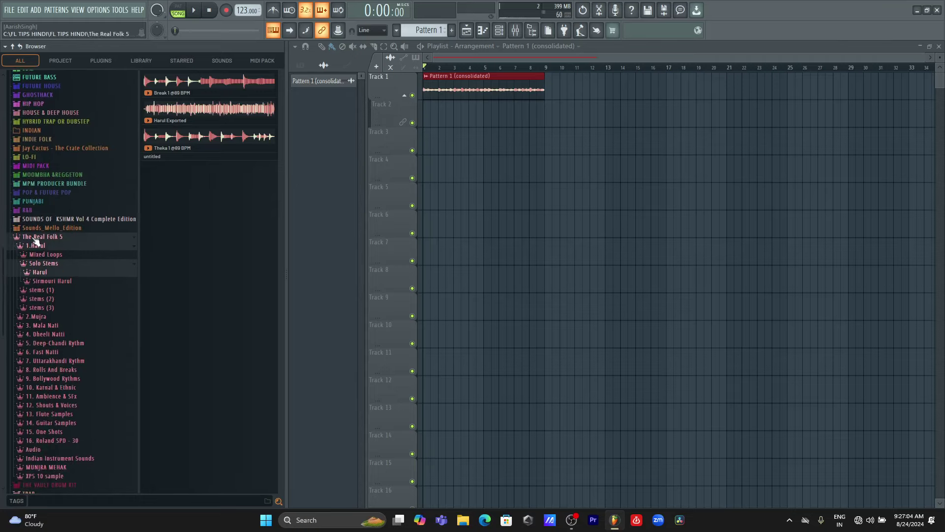
click(35, 241)
scroll(35, 394, down, 4)
click(28, 276)
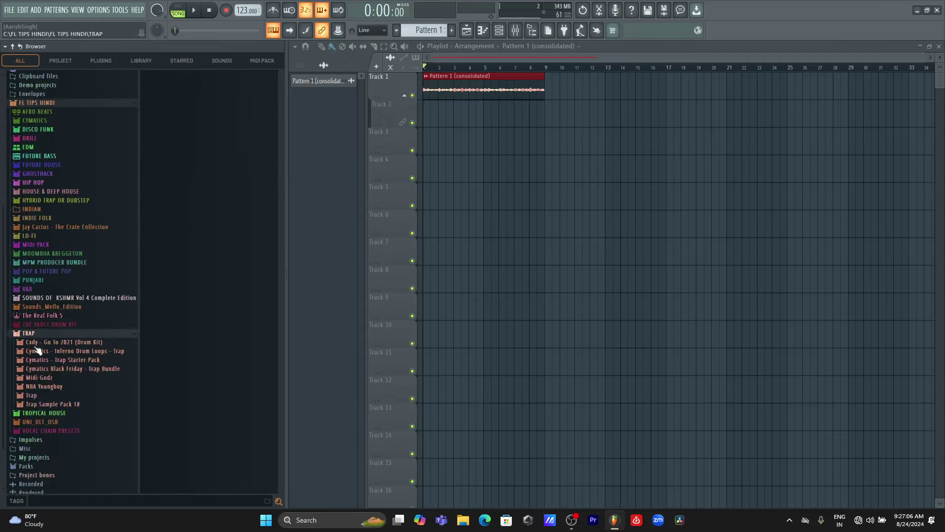
click(74, 294)
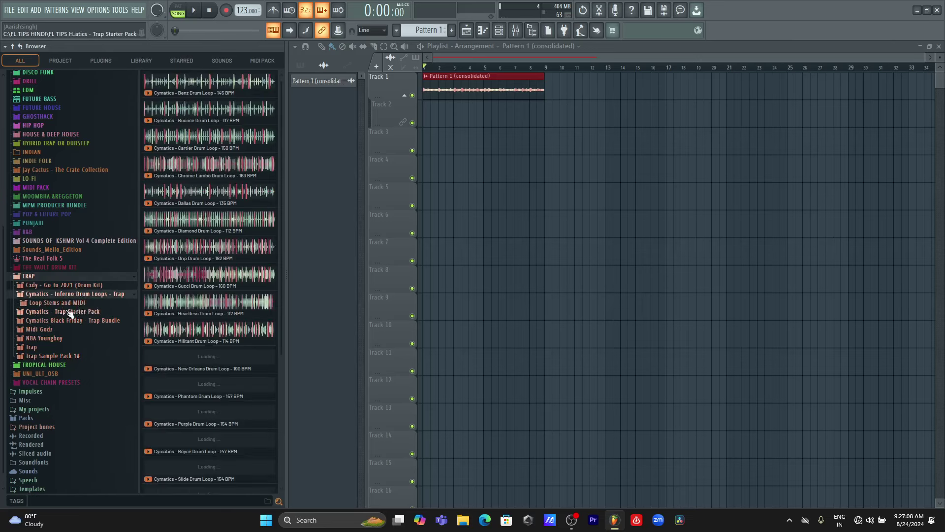
click(215, 227)
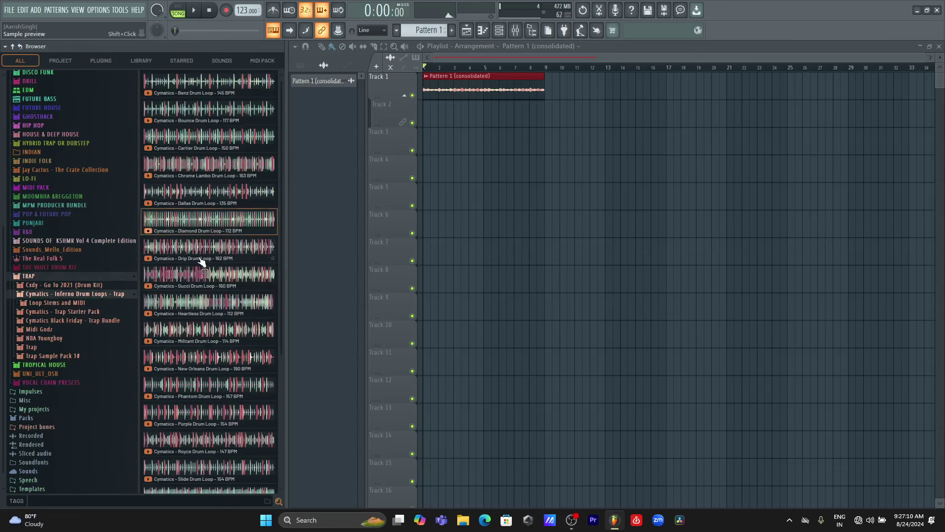
- Add the Cymatics - Diamond Drum Loop - 112 BPM sample to Track 3 as an audio track
key(alt+F8)
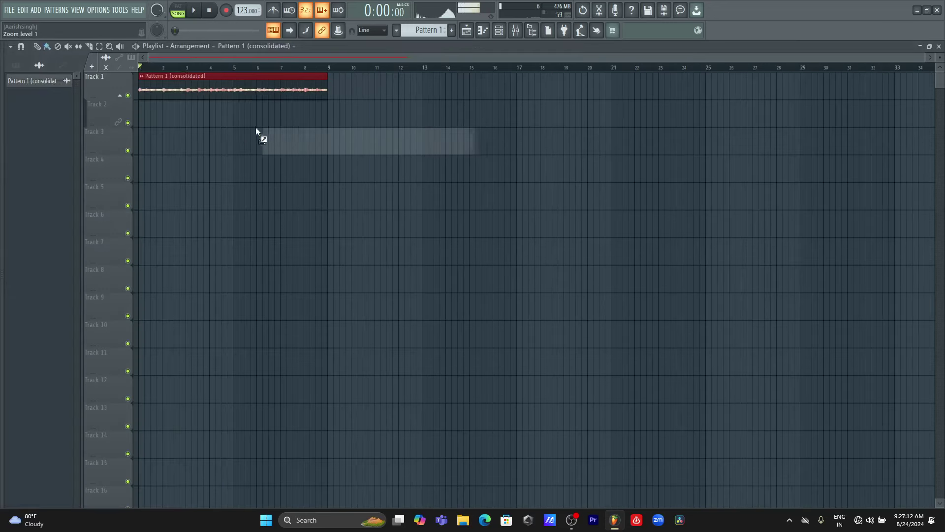
drag(115, 140, 116, 141)
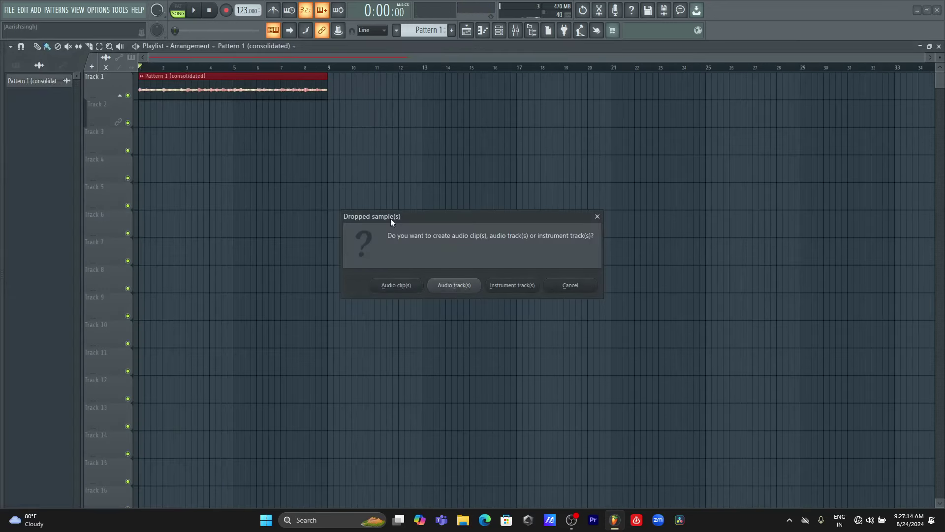
click(454, 285)
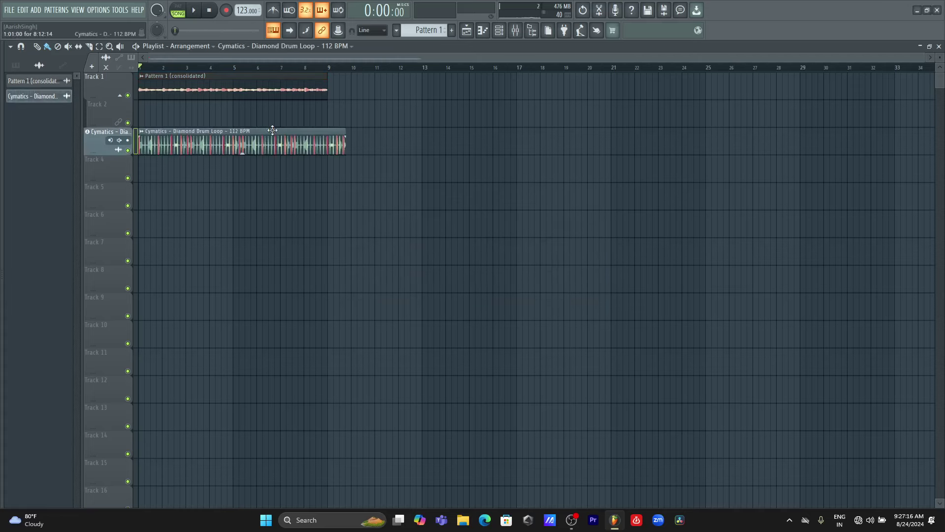
- Time-stretch the Diamond drum loop to match the eight-bar melody clip, with the stretching mode set to Stretch
double_click(263, 132)
drag(291, 244, 291, 232)
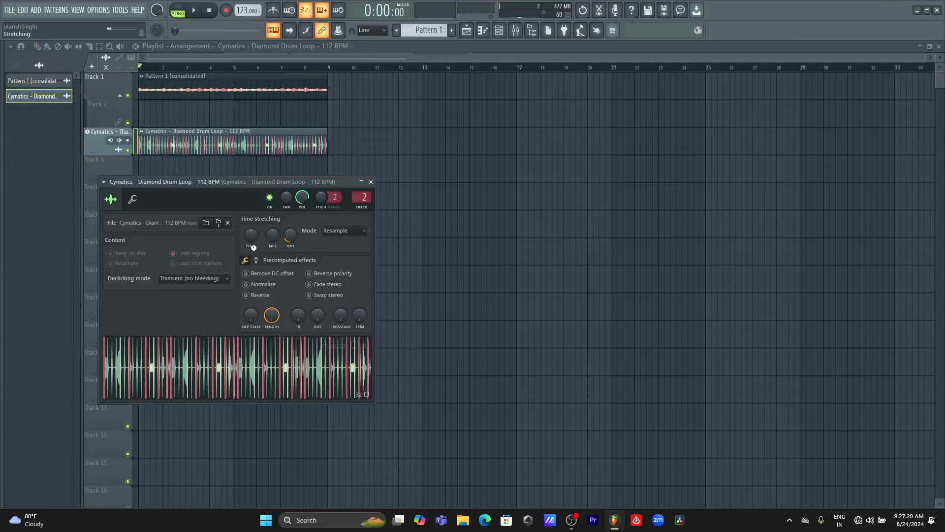
click(345, 231)
click(339, 261)
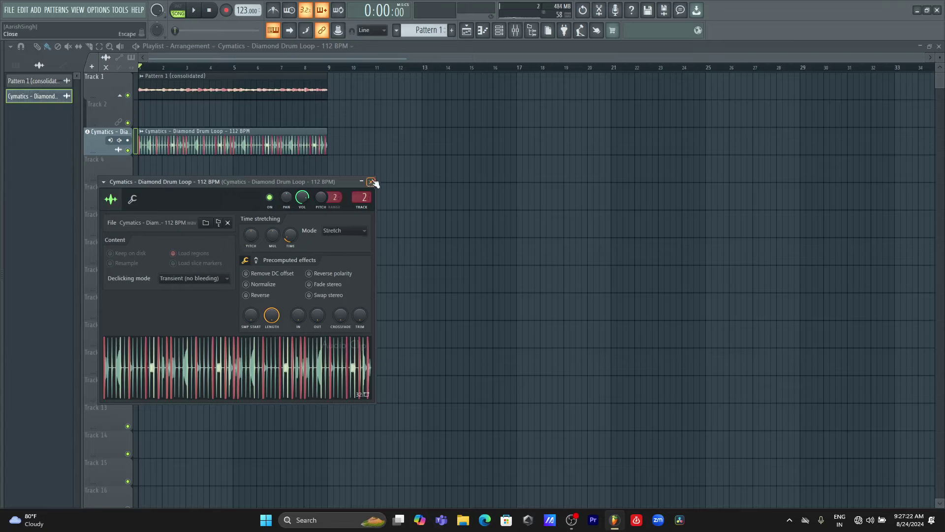
click(370, 182)
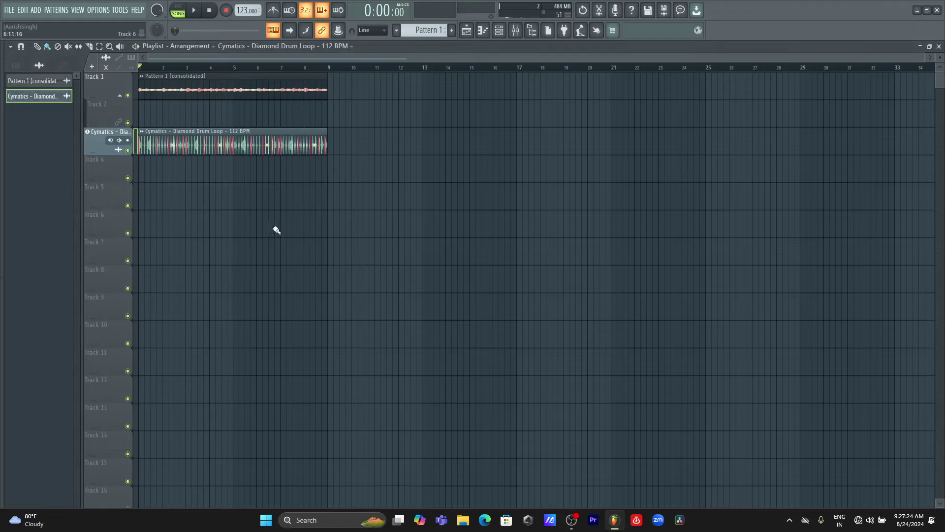
- Play the arrangement and lower the Diamond drum loop's channel volume to 56%
key(space)
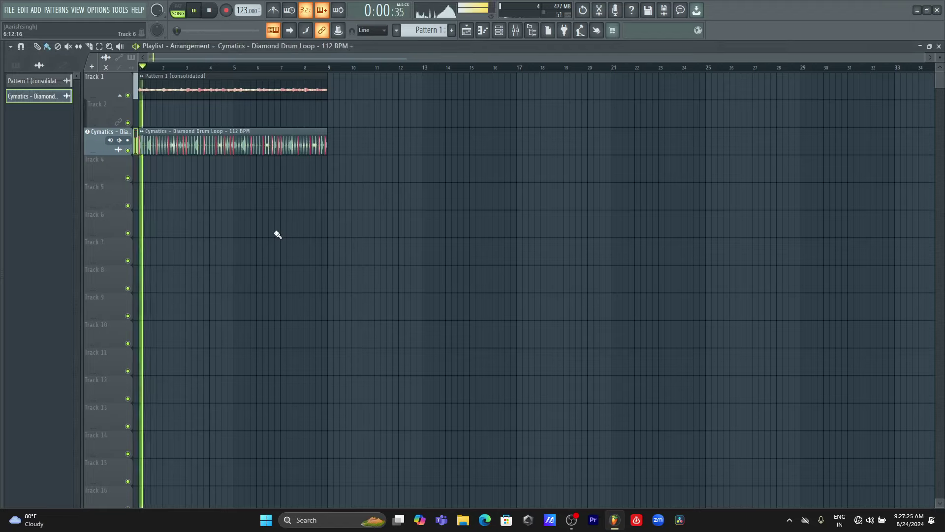
double_click(260, 149)
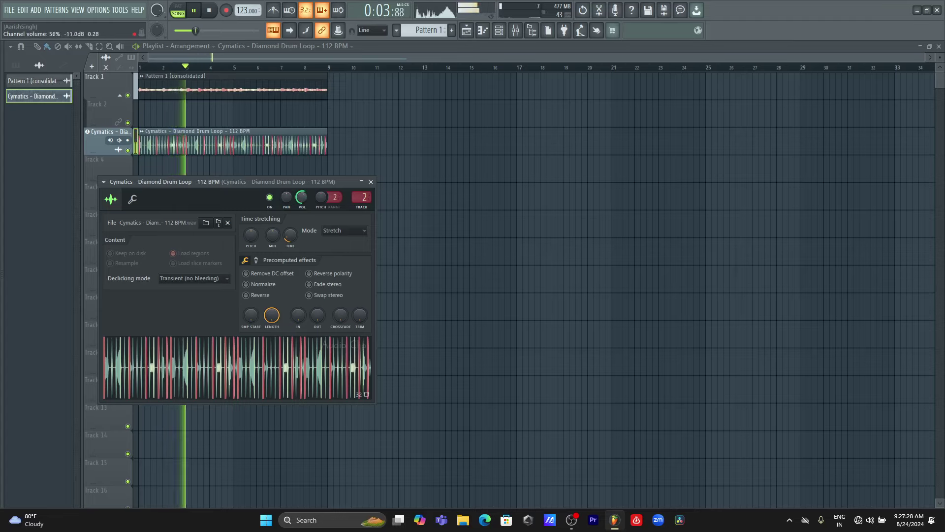
click(371, 181)
- Try reversing the Pattern 1 (consolidated) audio clip and audition it with the drum loop
double_click(275, 89)
key(space)
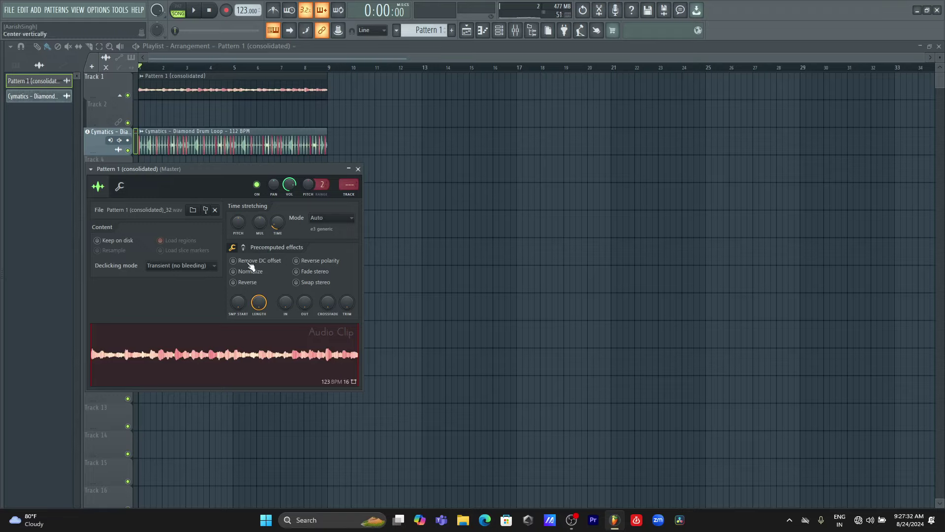
click(263, 284)
key(space)
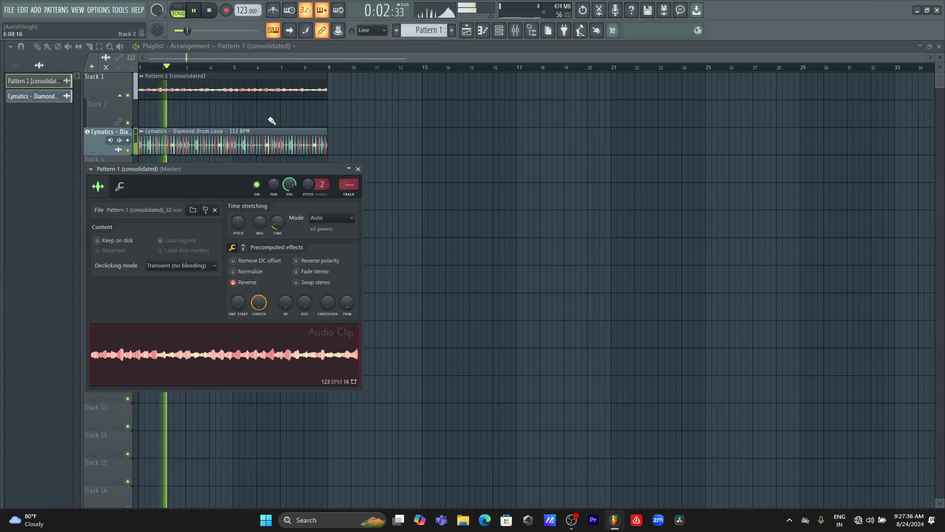
key(space)
- Normalize the Pattern 1 (consolidated) clip with Reverse off, and lower its channel volume while playing it with the drums
click(247, 272)
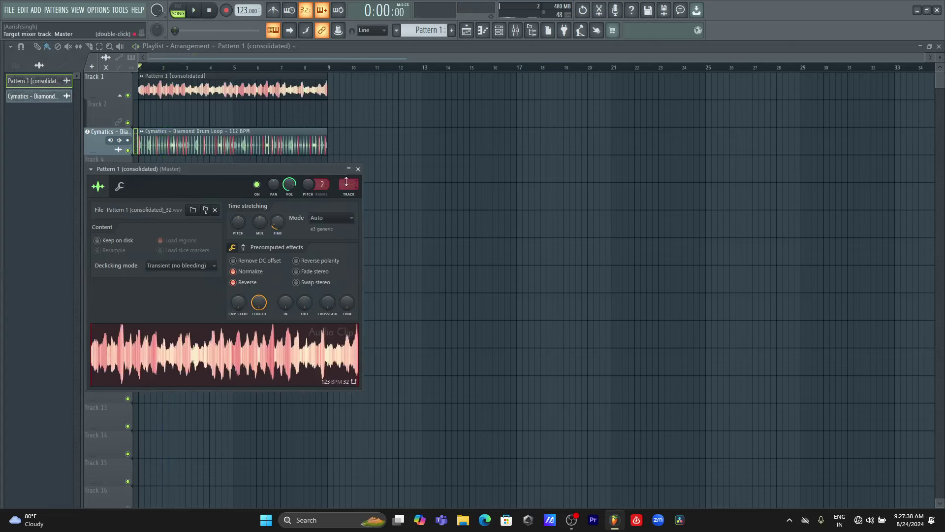
click(236, 283)
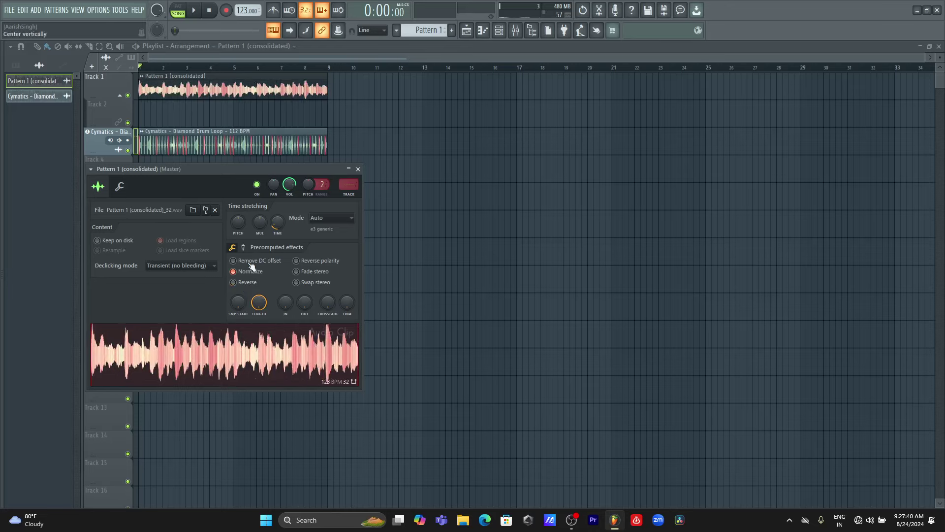
key(space)
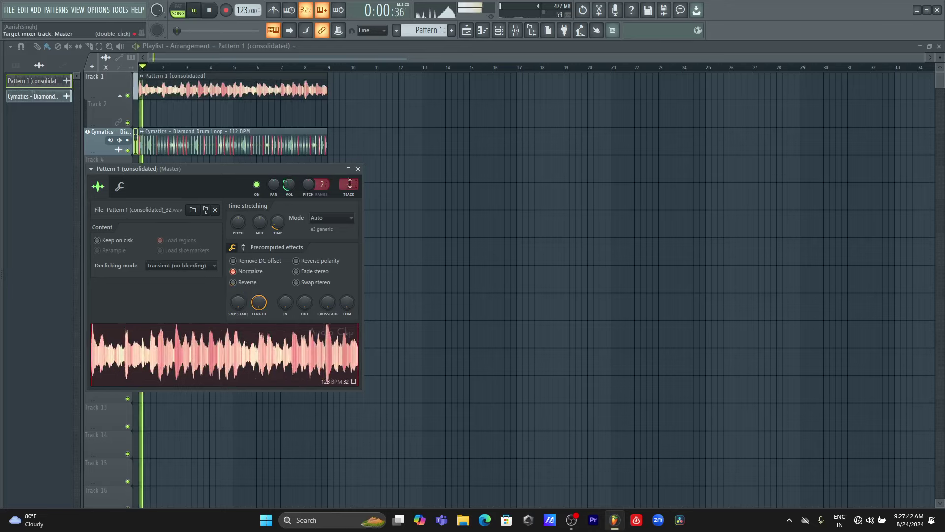
click(358, 169)
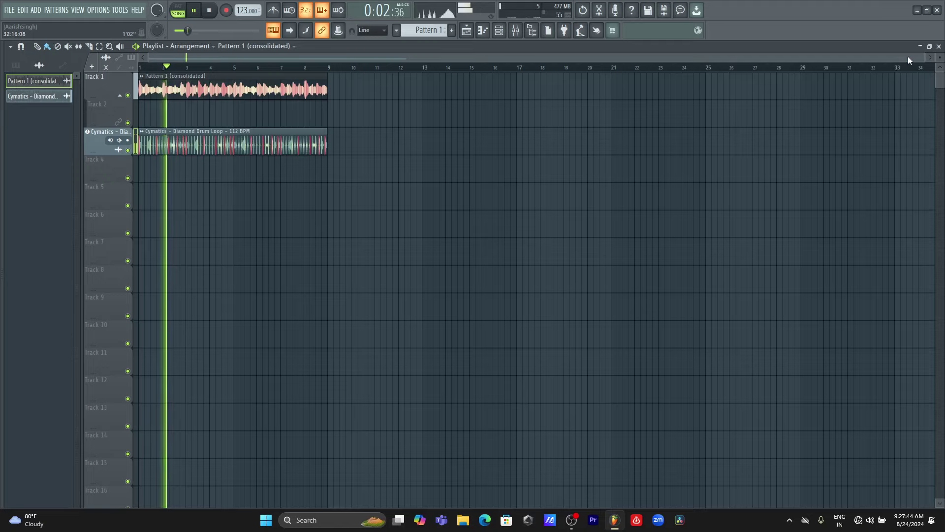
drag(924, 58, 655, 59)
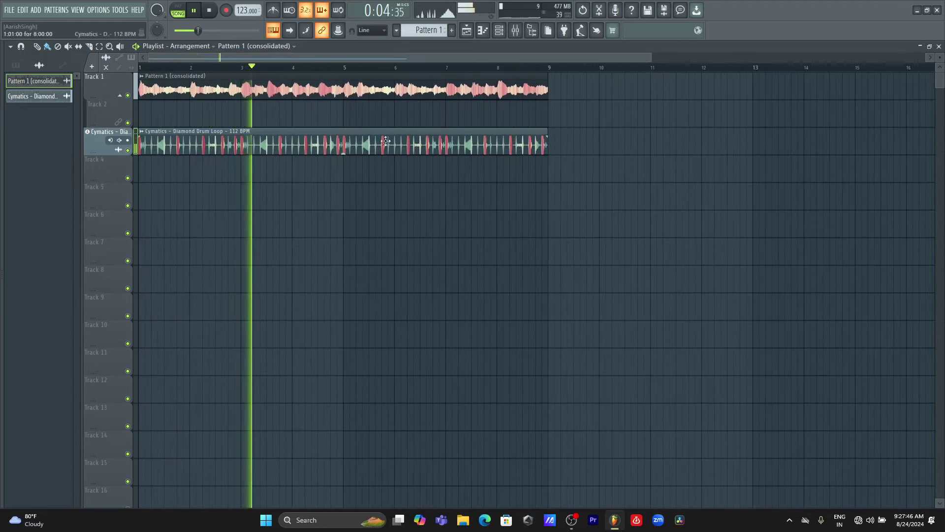
key(space)
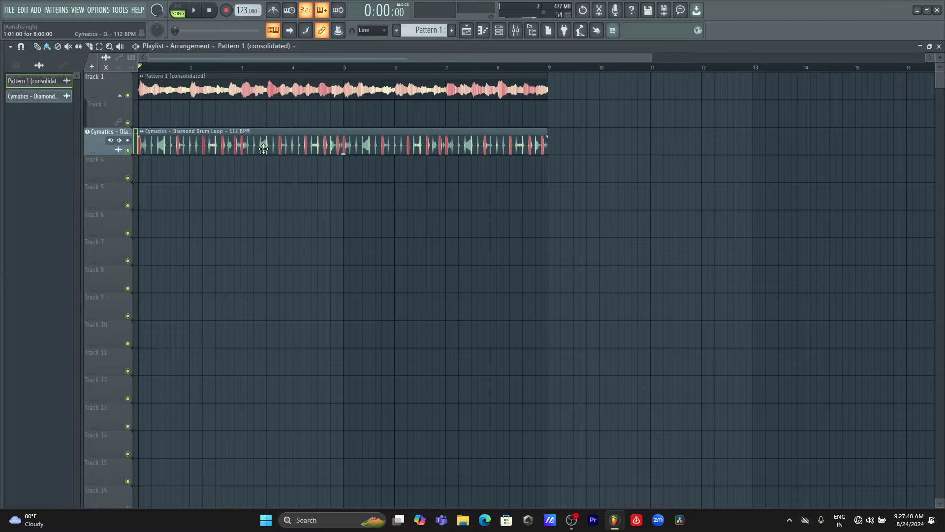
- Show all channels in the channel rack, and open the 3x Osc instrument and its mixer track 1
click(499, 30)
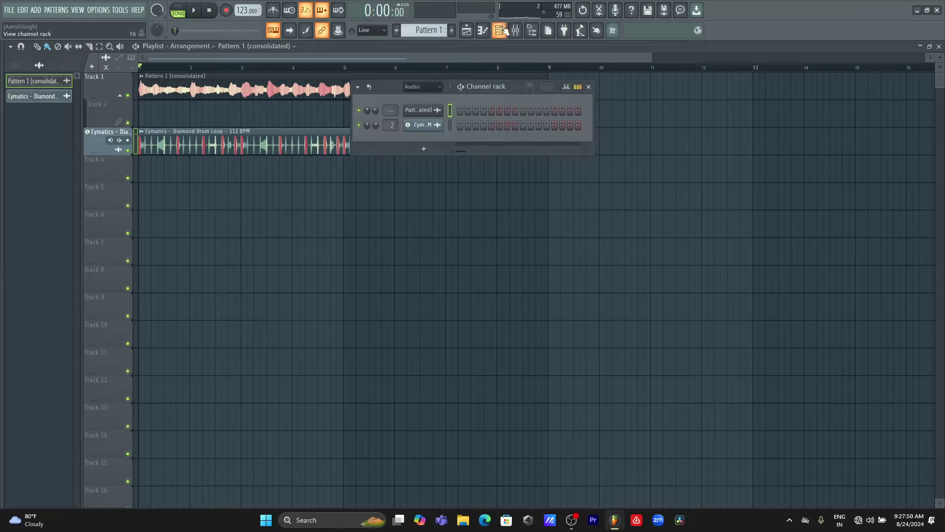
click(413, 90)
click(415, 100)
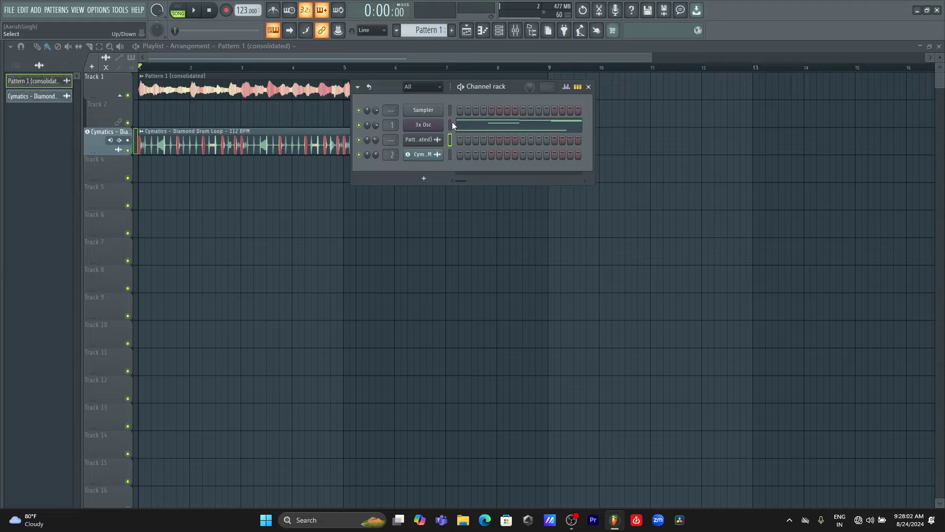
click(433, 126)
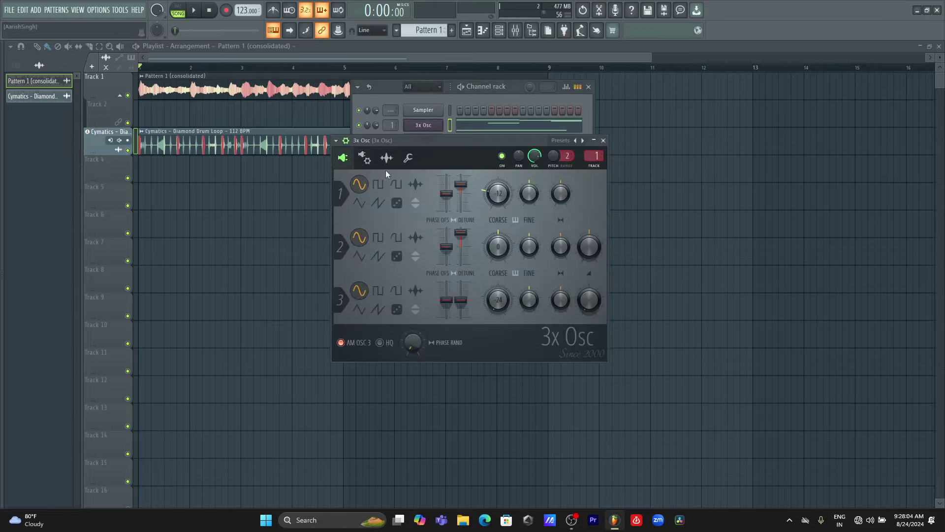
double_click(594, 156)
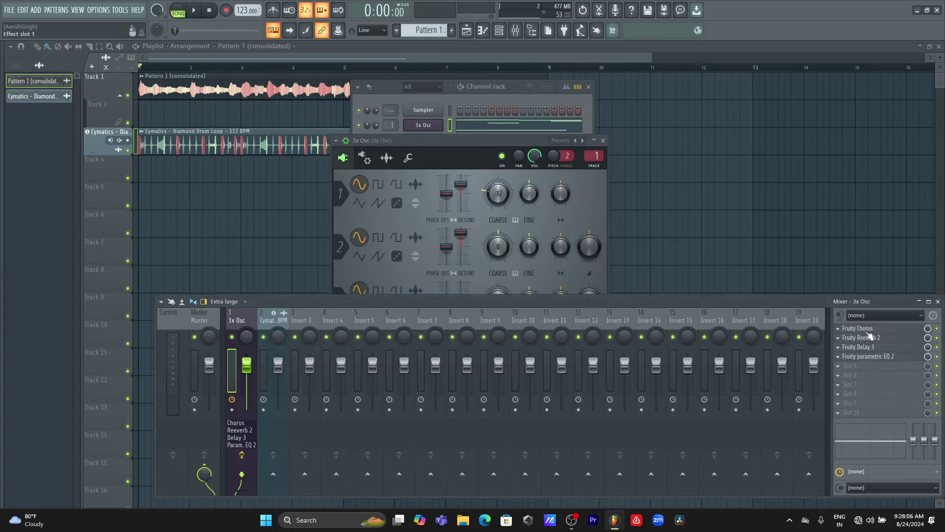
- Replace Fruity Chorus in the first effect slot of the 3x Osc mixer track with Cymatics Illusion
click(840, 331)
mouse_move(882, 269)
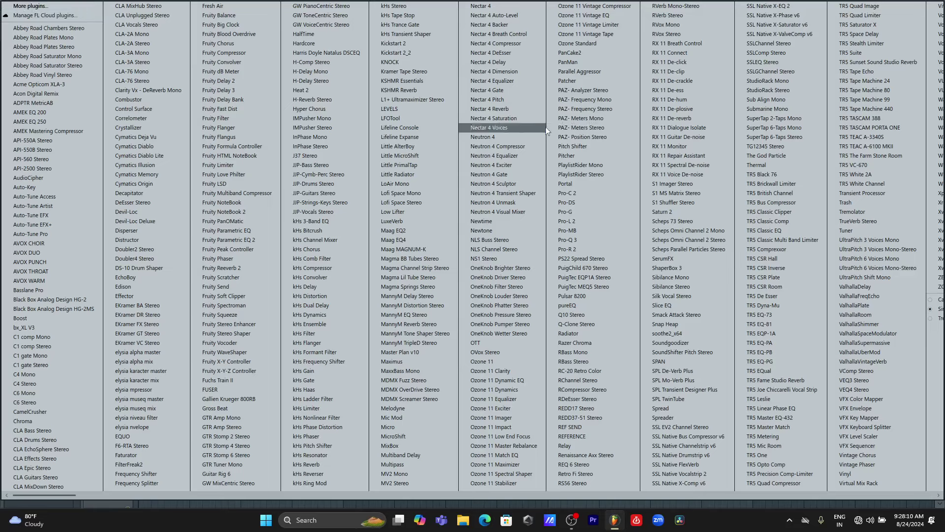
key(h)
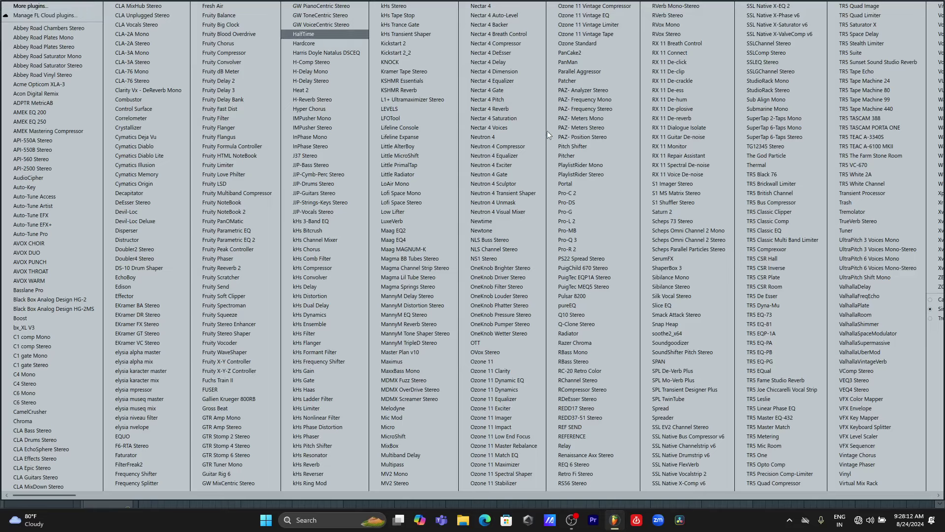
key(h)
key(h)
key(h)
key(h)
key(h)
key(h)
key(h)
key(h)
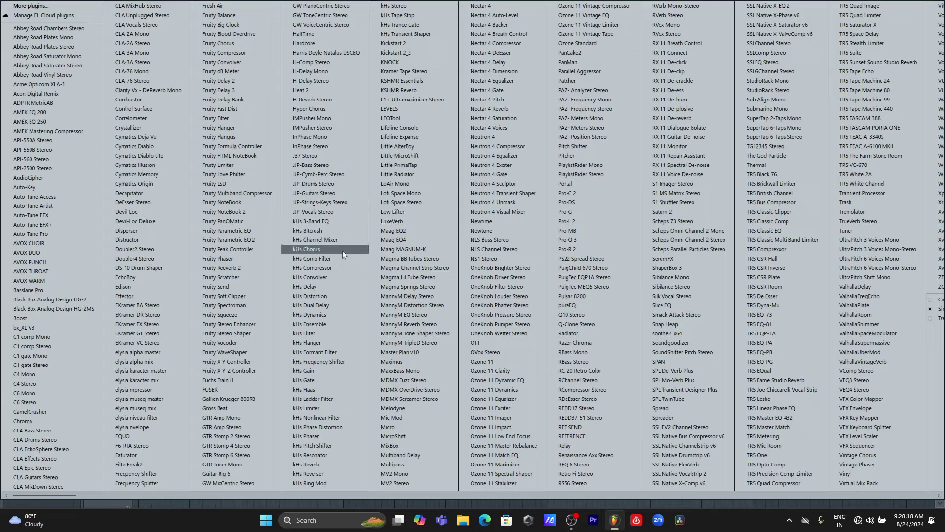
scroll(333, 251, down, 3)
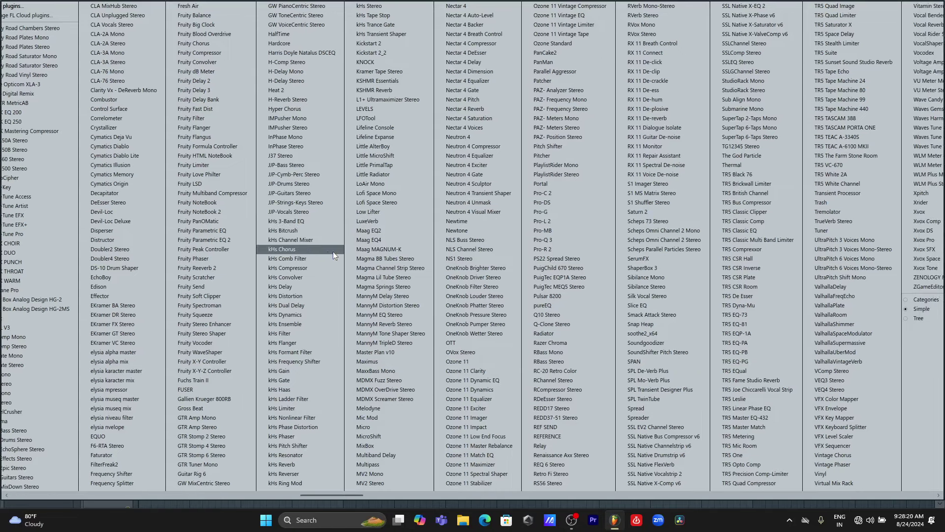
scroll(333, 251, up, 3)
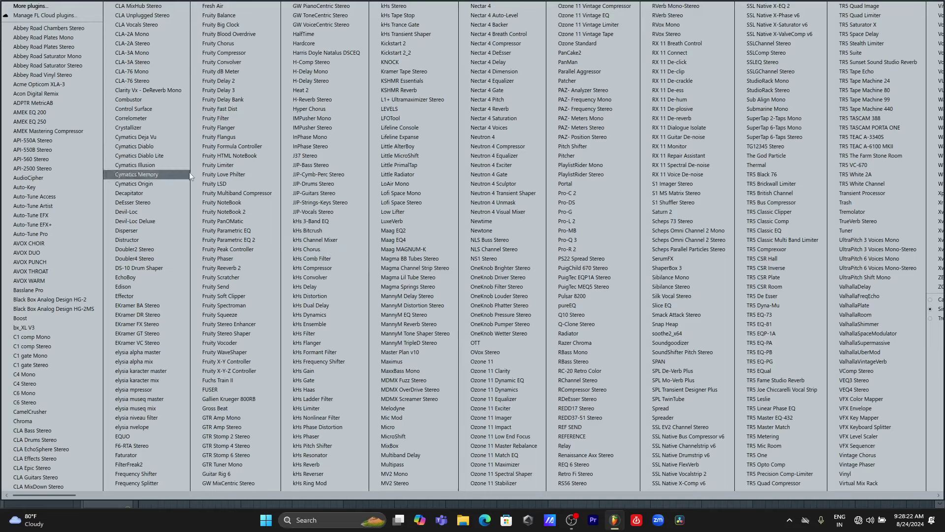
click(154, 164)
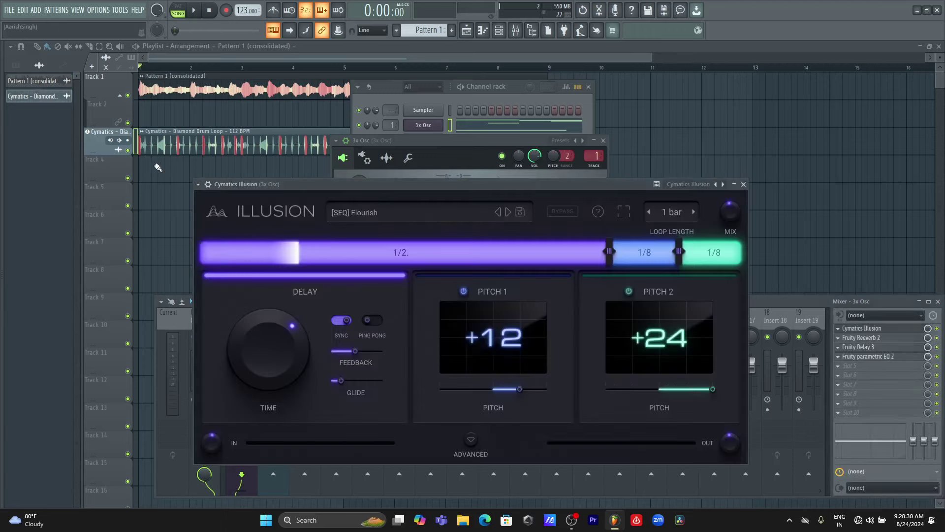
- Load the [SEQ] Fourth Parallel preset in Cymatics Illusion during playback, and close the plugin
drag(462, 185, 412, 169)
key(space)
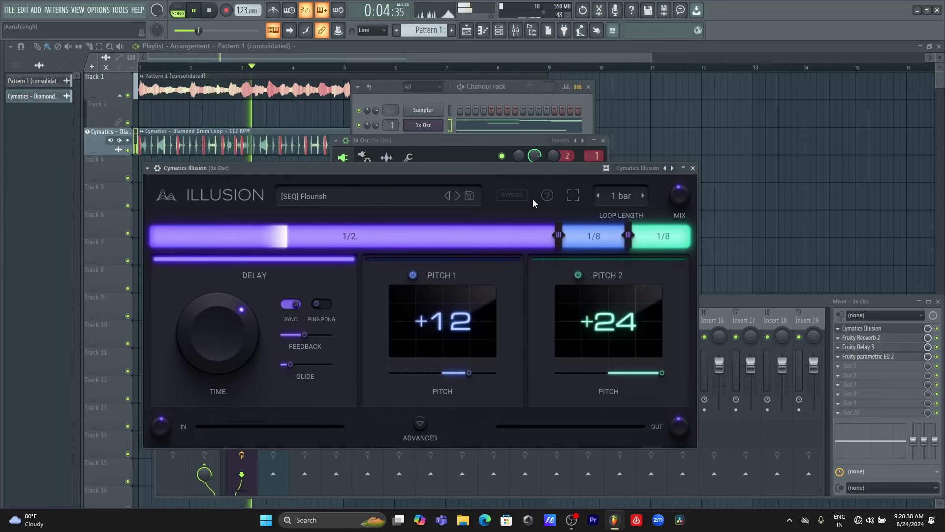
click(457, 195)
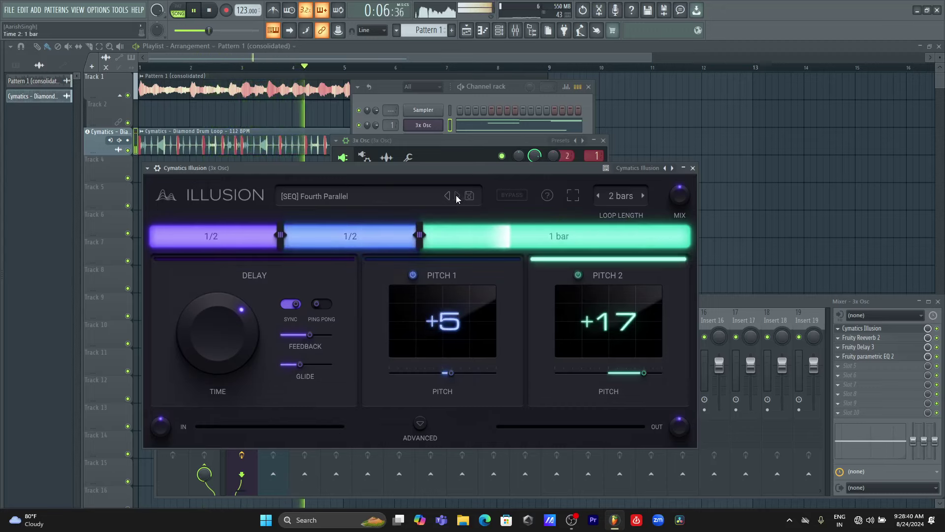
click(693, 169)
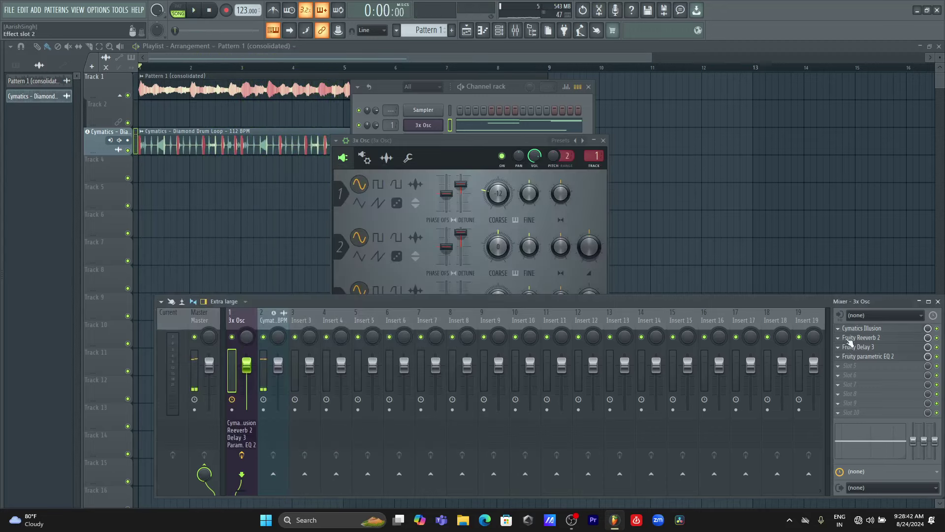
- Replace Cymatics Illusion with Cymatics Memory and set its depth to 73% during playback
click(837, 328)
mouse_move(865, 279)
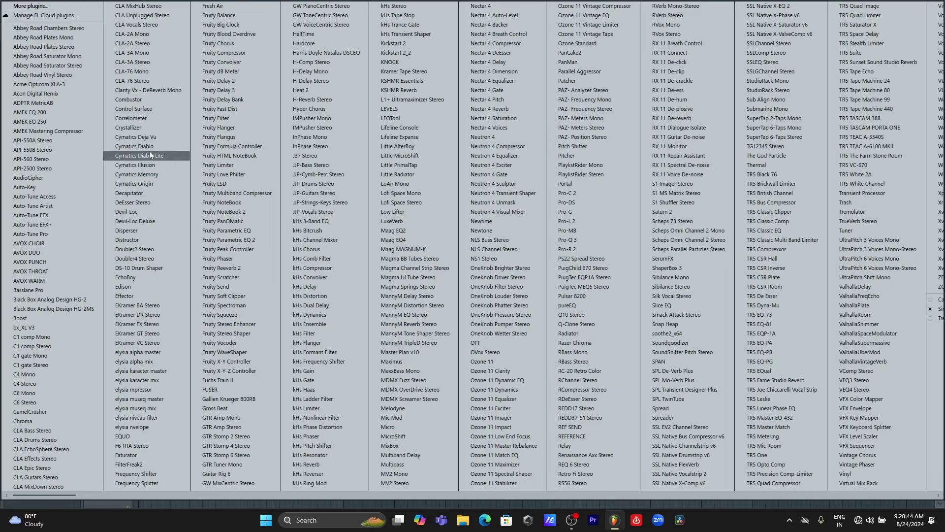
click(154, 173)
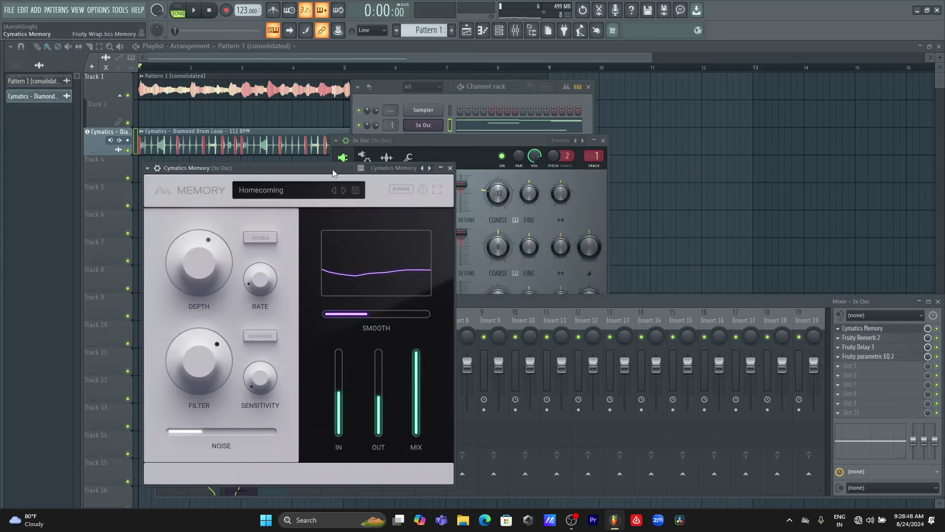
drag(332, 172, 534, 115)
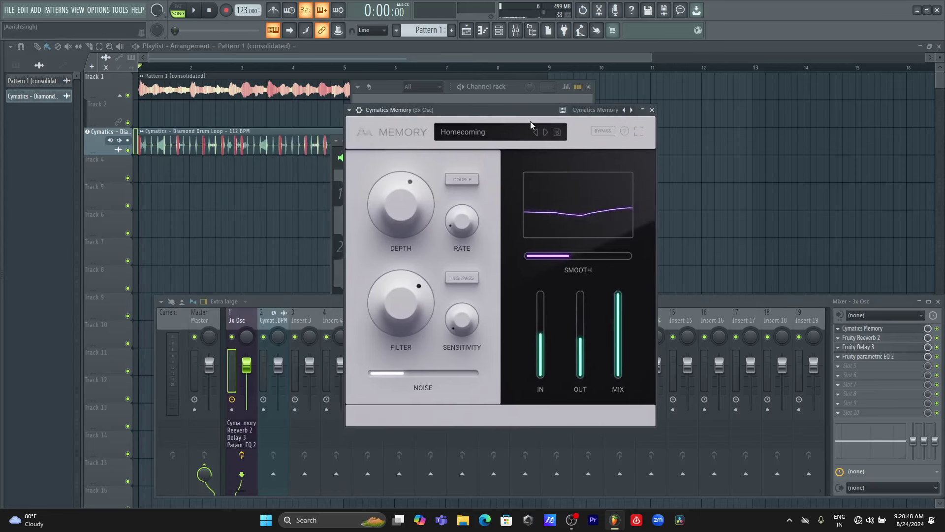
key(space)
drag(406, 210, 414, 236)
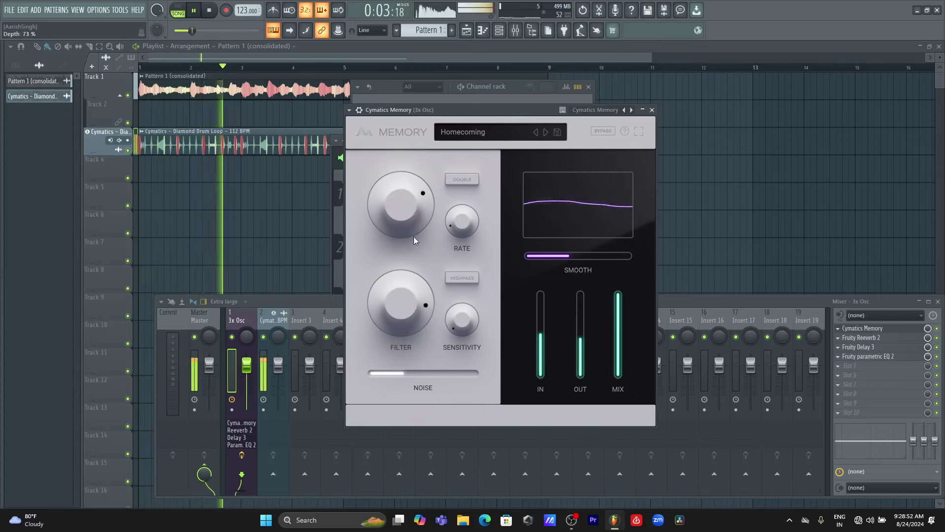
click(652, 110)
key(space)
- Replace Cymatics Memory with the OTT compressor and move OTT to the fifth effect slot, after Fruity parametric EQ 2
click(843, 330)
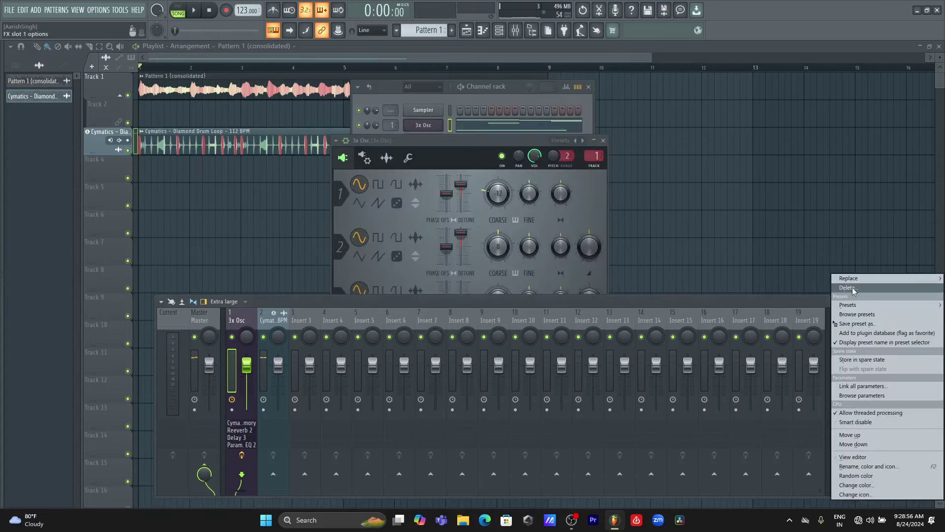
click(868, 279)
scroll(465, 205, down, 1)
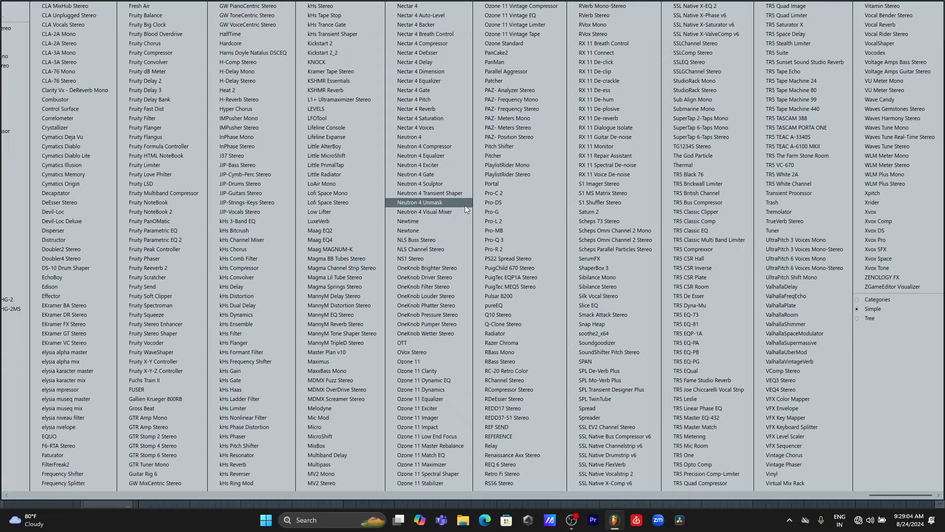
click(412, 343)
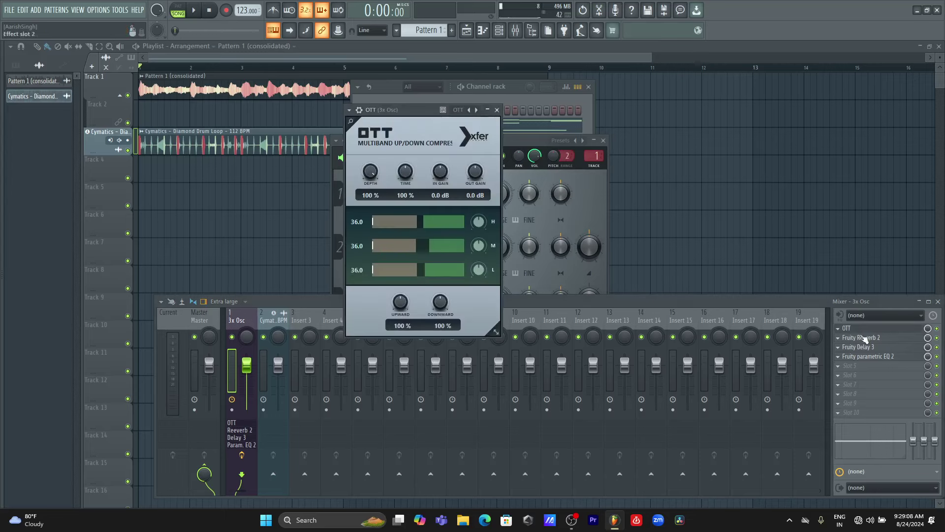
drag(865, 329, 862, 350)
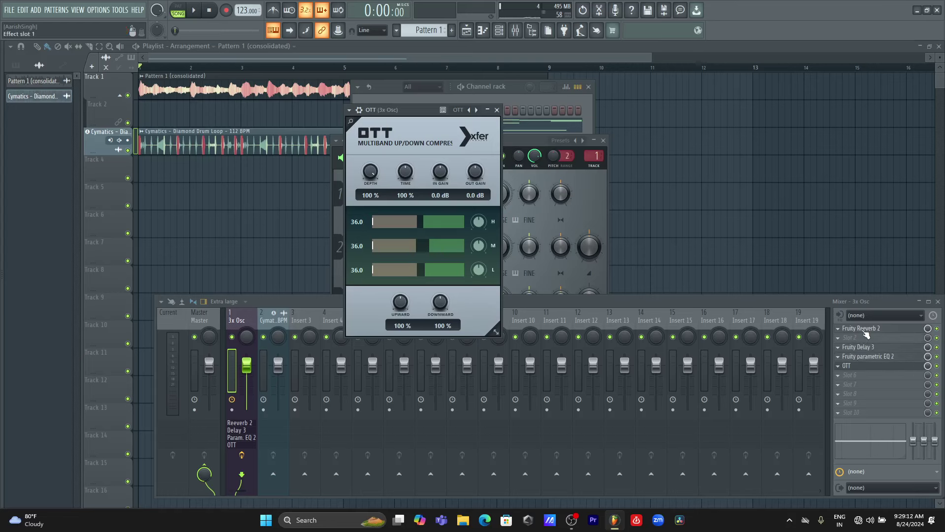
- Restore Fruity Chorus to the first effect slot with Fruity Reeverb 2 in the second, and start playback with OTT open
click(865, 338)
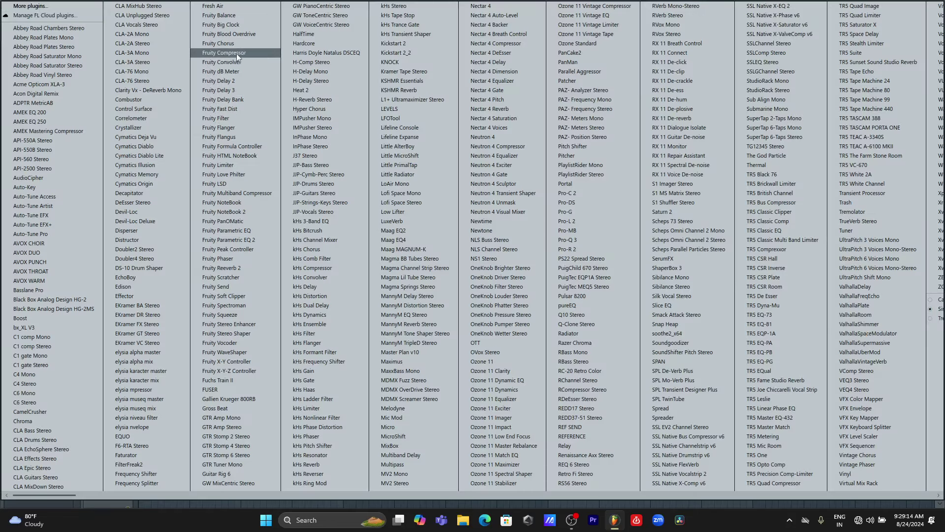
click(233, 44)
click(329, 169)
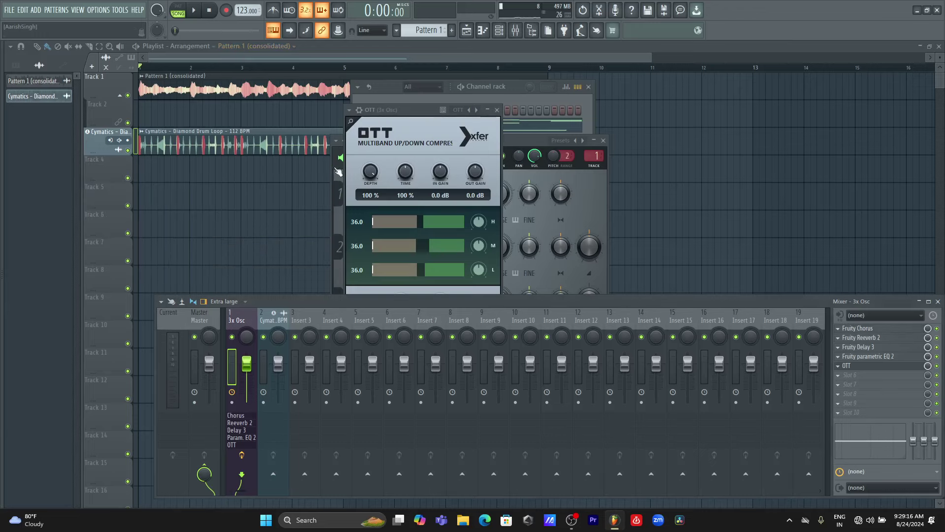
click(430, 108)
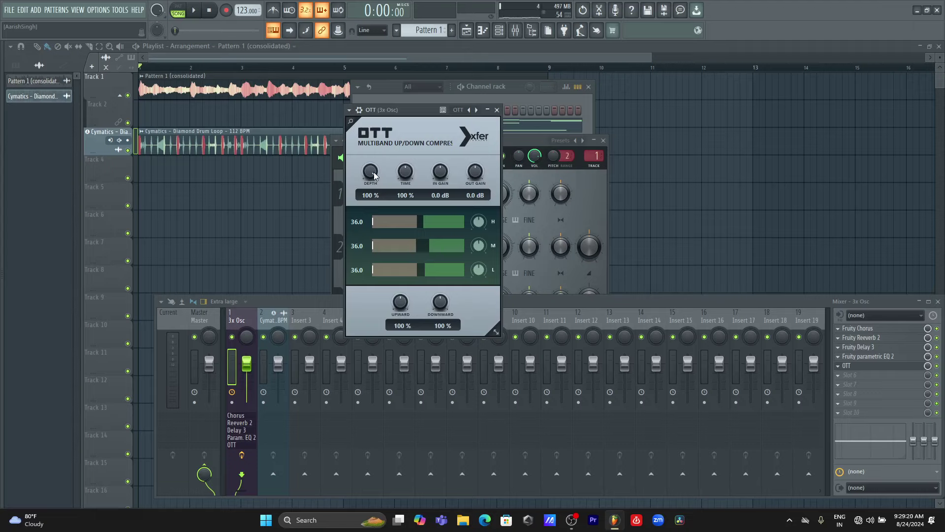
key(space)
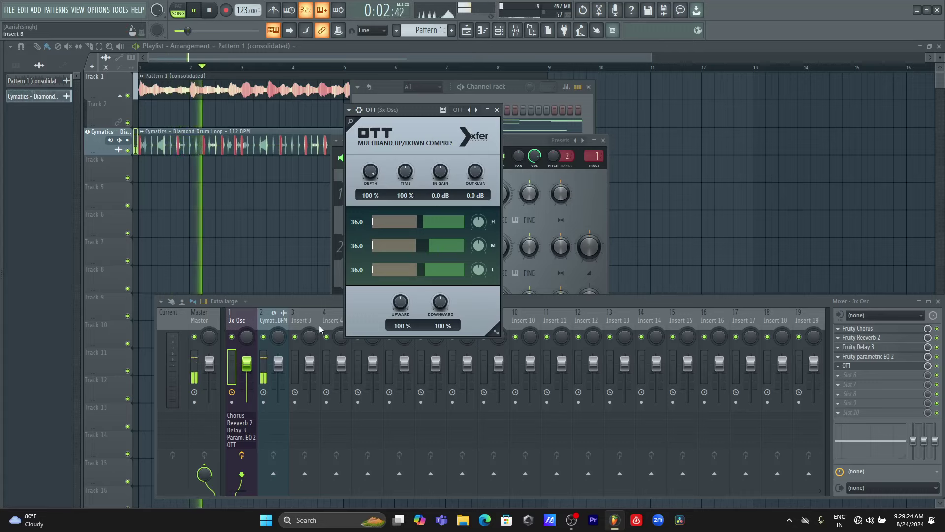
- Route the rendered Pattern 1 audio clip to mixer track 1 and check its playback through the 3x Osc mixer track
key(space)
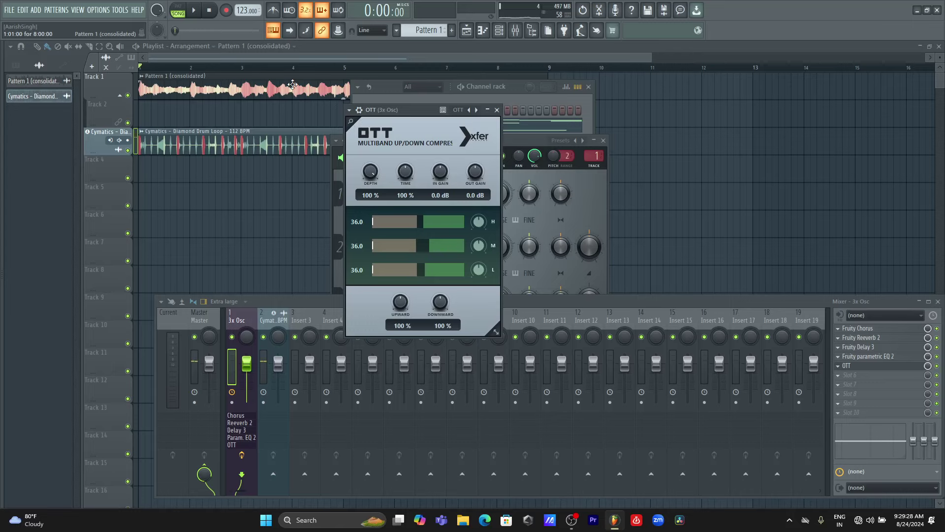
key(F12)
double_click(264, 84)
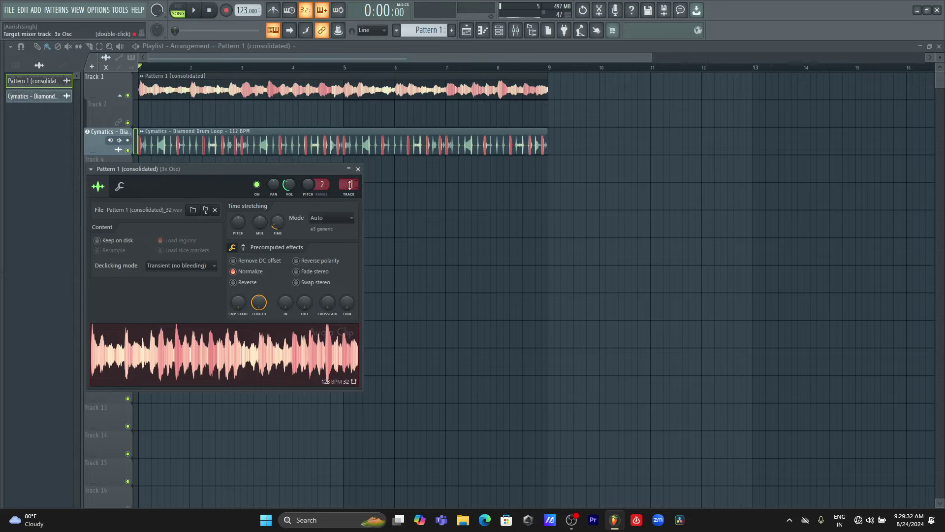
click(358, 169)
click(500, 30)
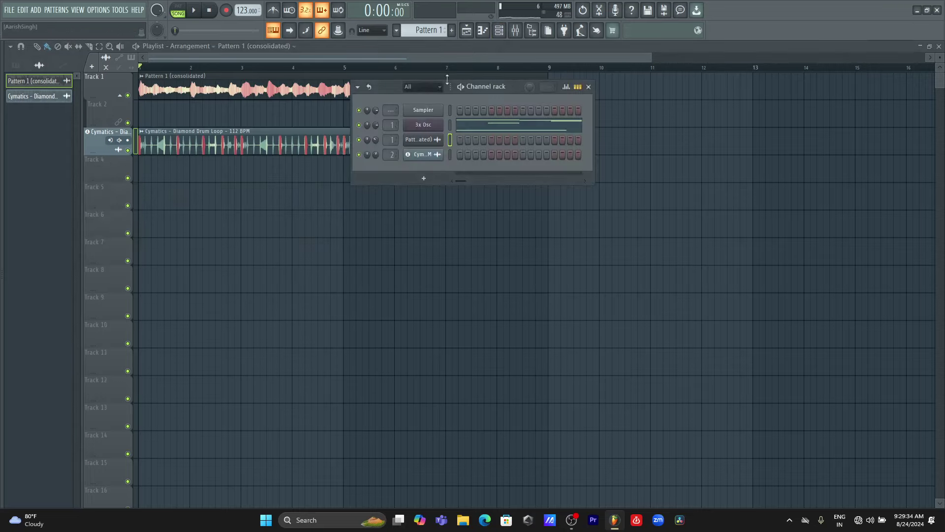
key(space)
key(F9)
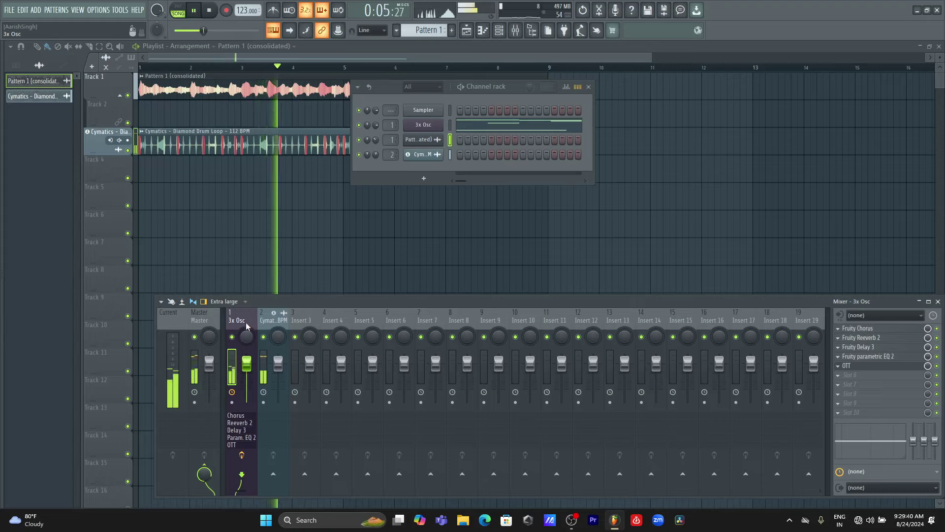
key(space)
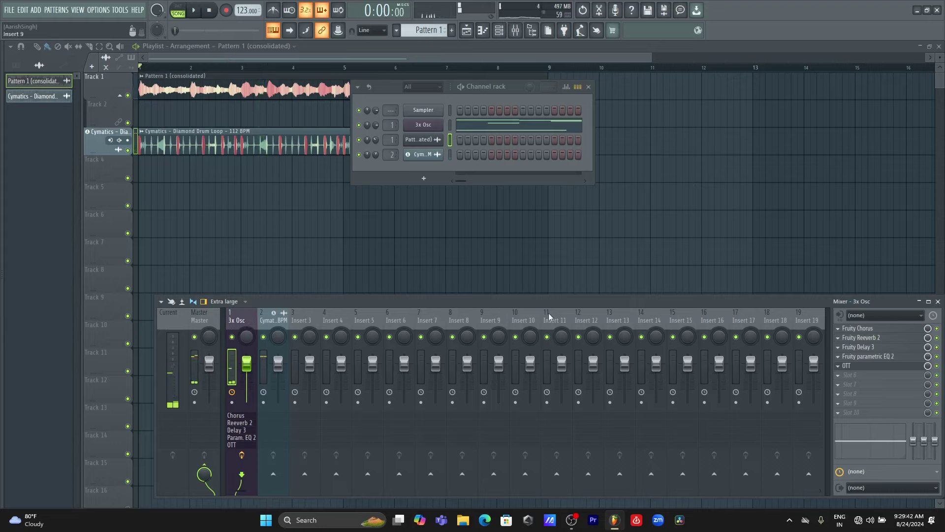
- Compare OTT at 0% and 100% depth, keep 100%, and set its low-band gain to 2.8 dB during playback
click(865, 365)
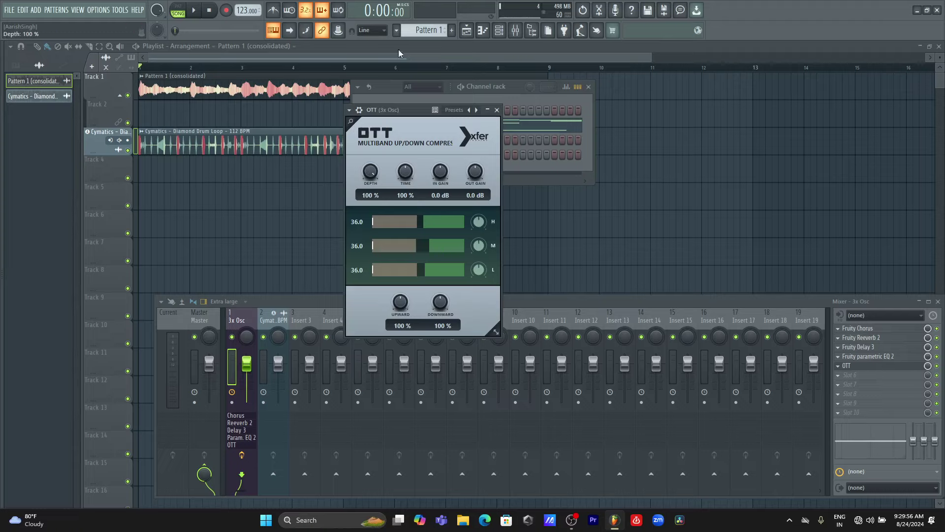
key(space)
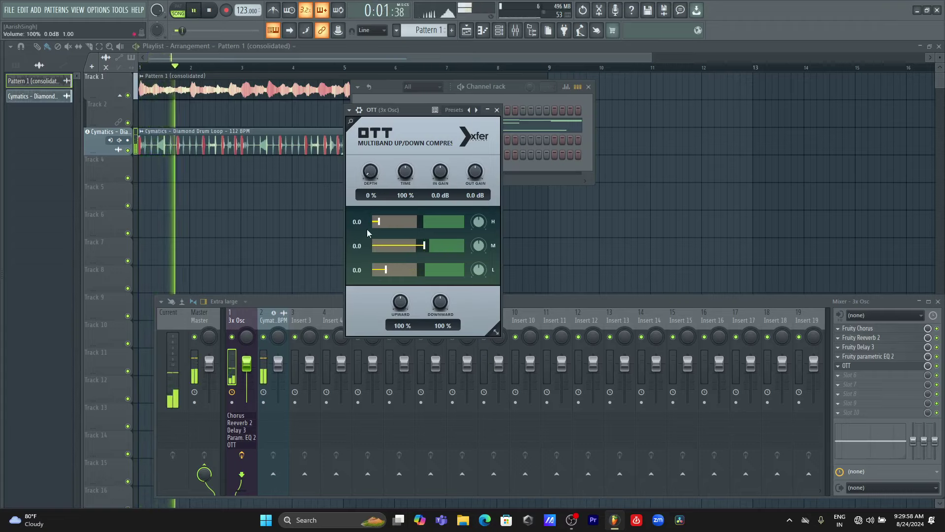
key(space)
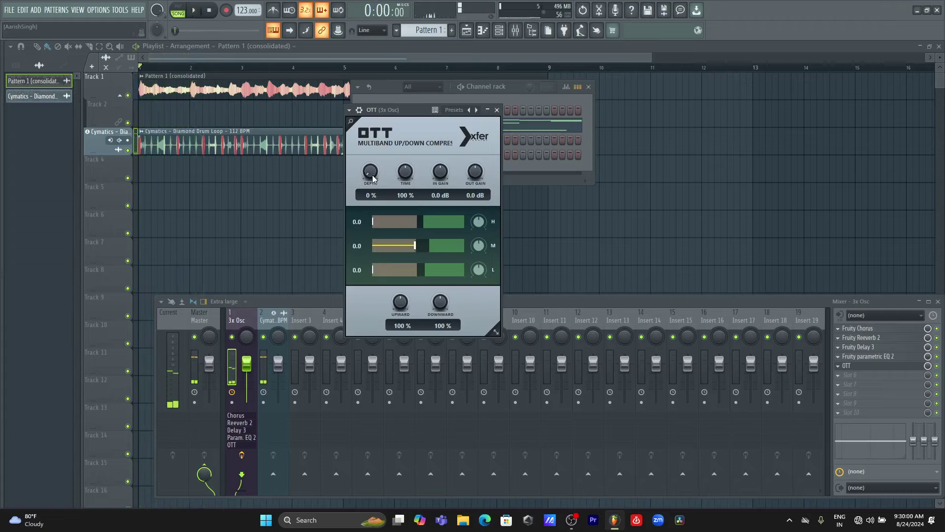
drag(373, 177, 372, 173)
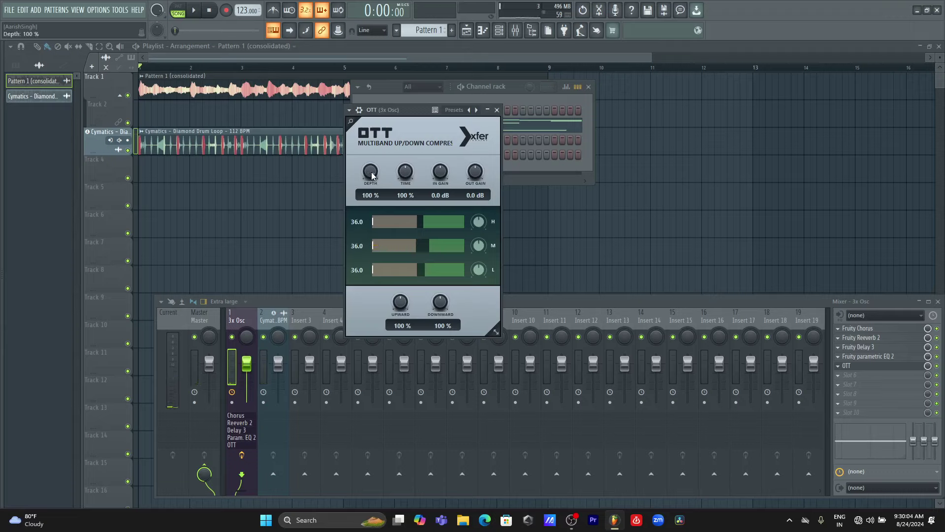
key(space)
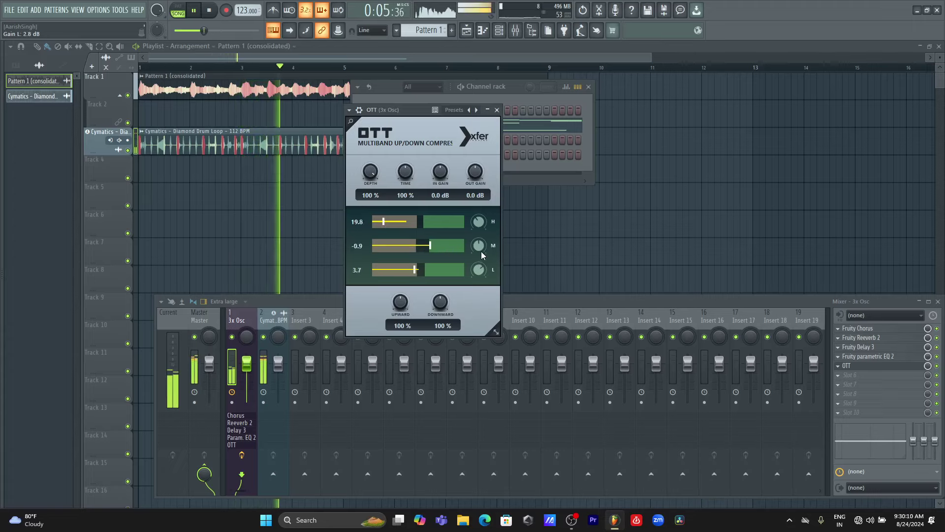
click(497, 110)
key(space)
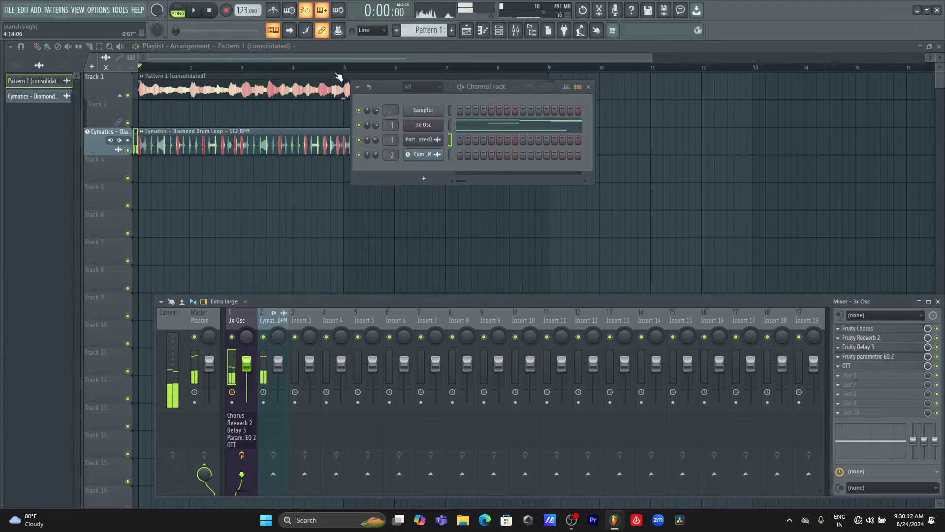
- Raise the volume LFO amount of the 3x Osc channel to 100%
key(F12)
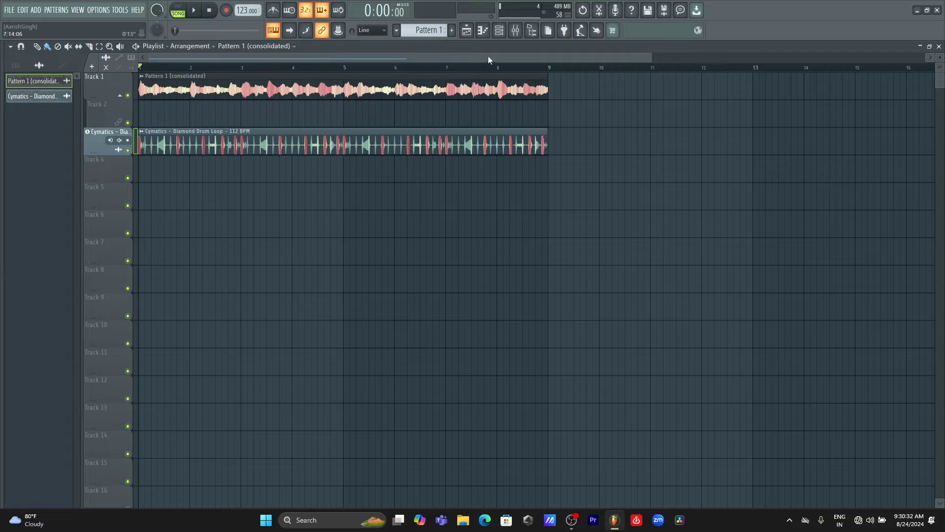
click(499, 31)
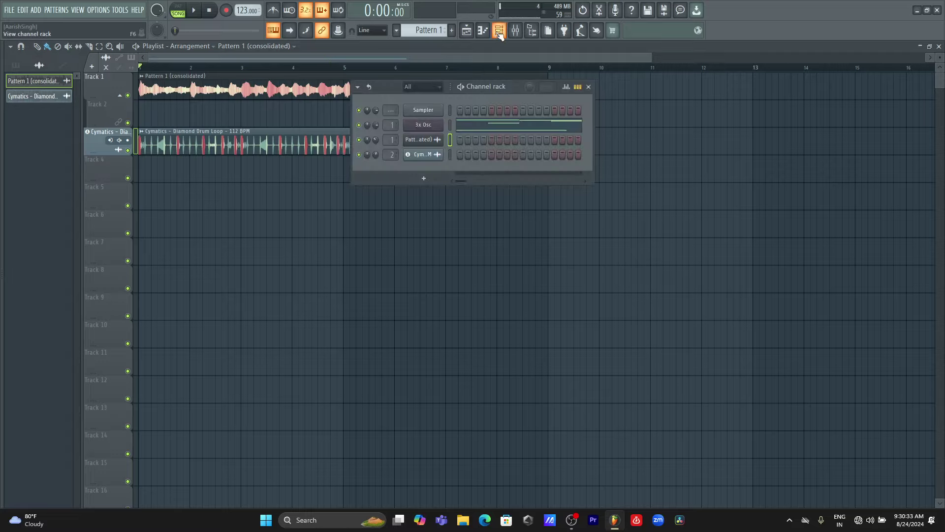
click(430, 130)
click(604, 140)
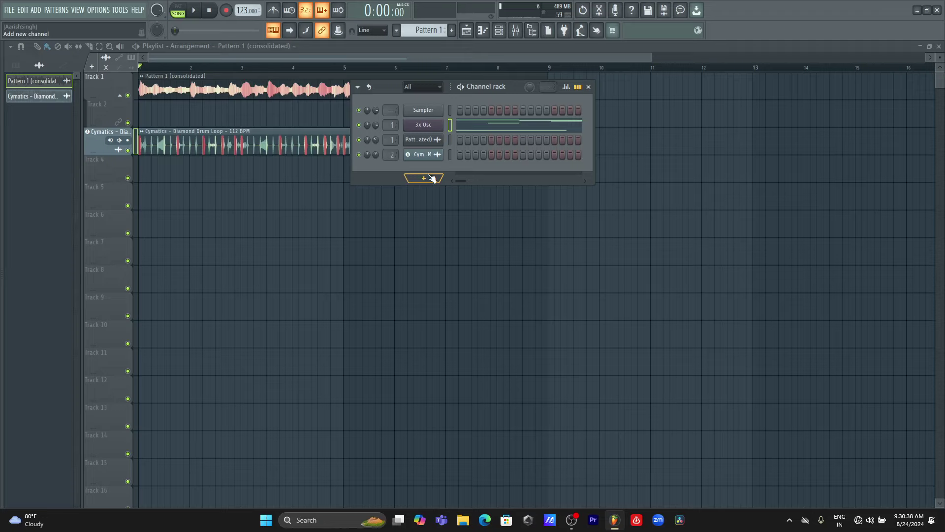
click(427, 125)
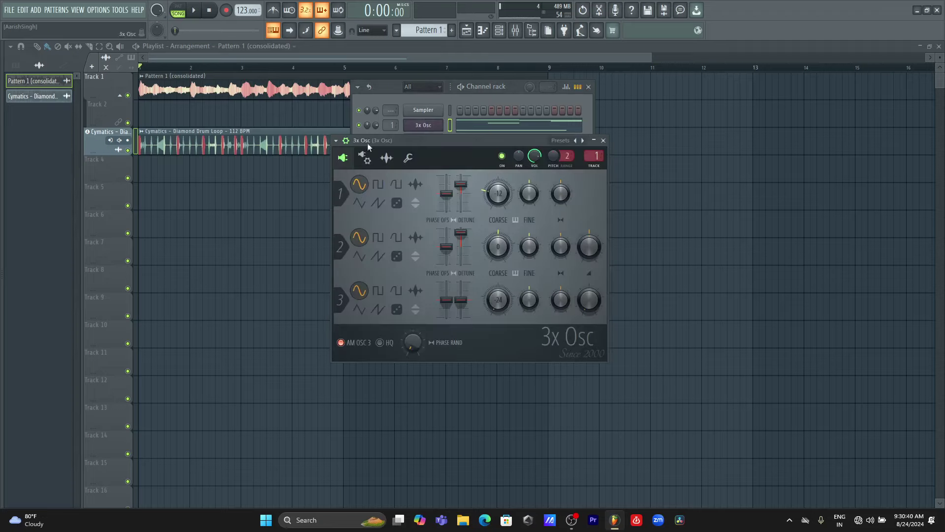
click(364, 158)
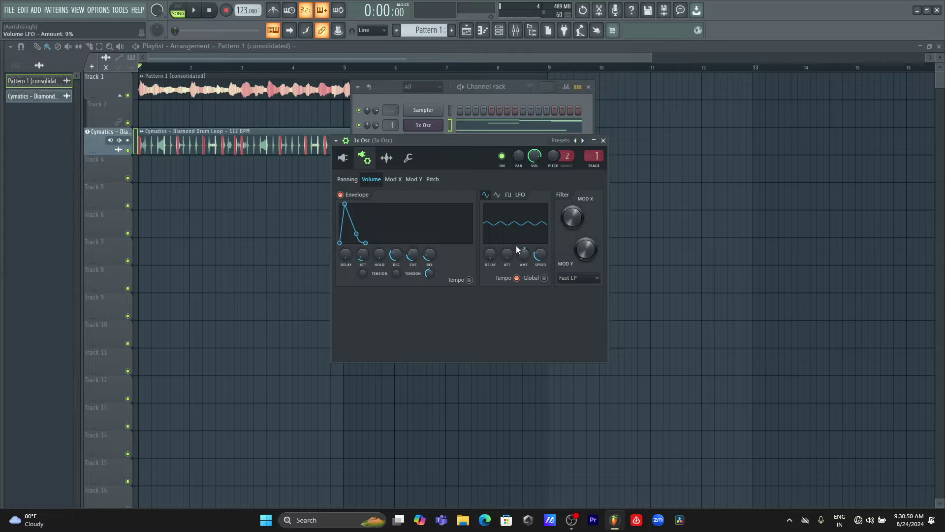
drag(524, 255, 525, 211)
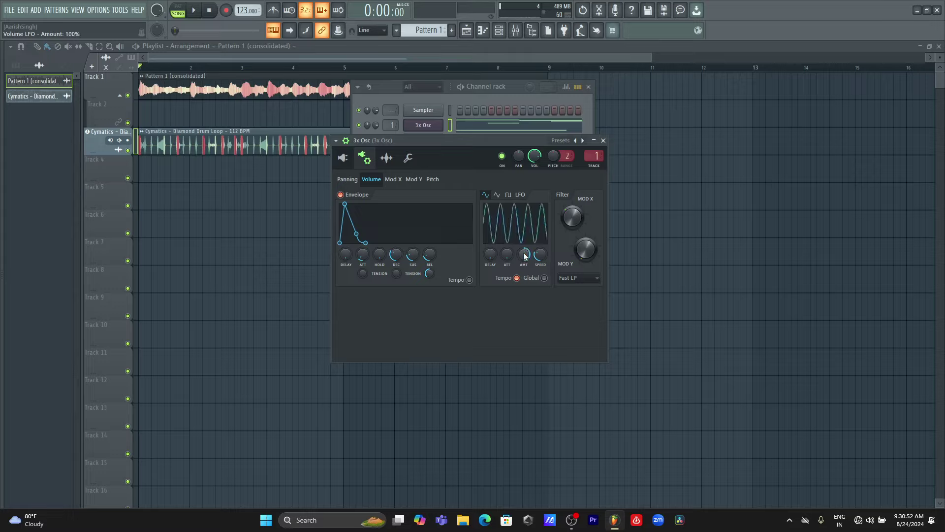
- Audition the song, switch playback to pattern mode, and show the mixer
key(space)
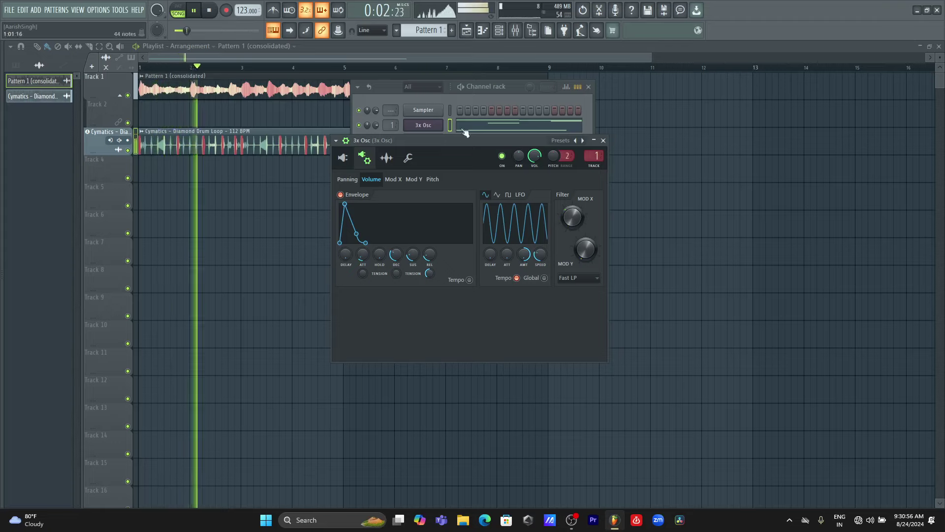
click(432, 95)
key(l)
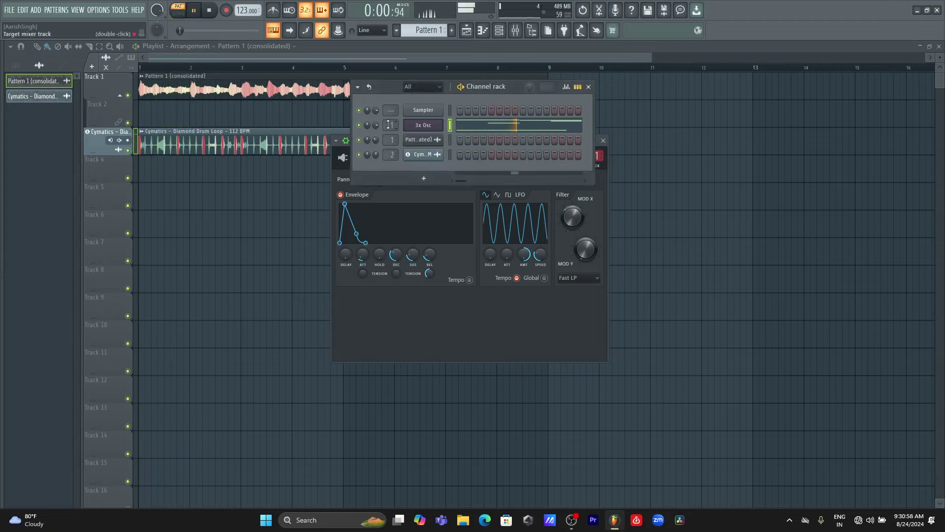
key(F9)
key(space)
- Set the 3x Osc volume LFO speed to 1 step and audition the pattern
right_click(540, 257)
mouse_move(575, 272)
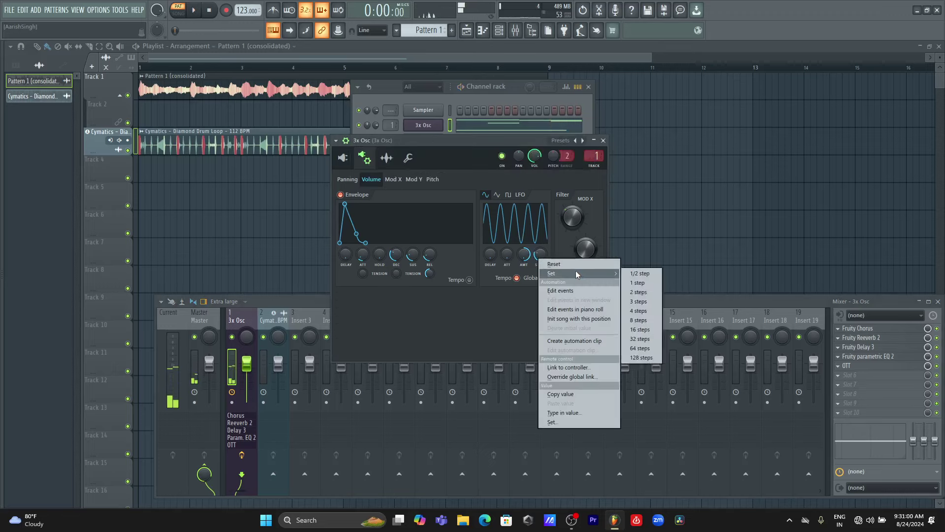
click(627, 282)
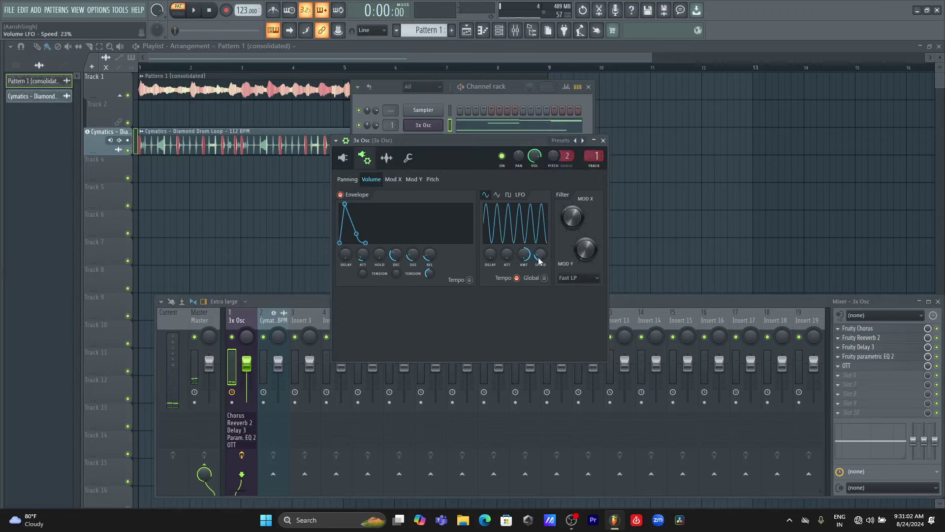
key(space)
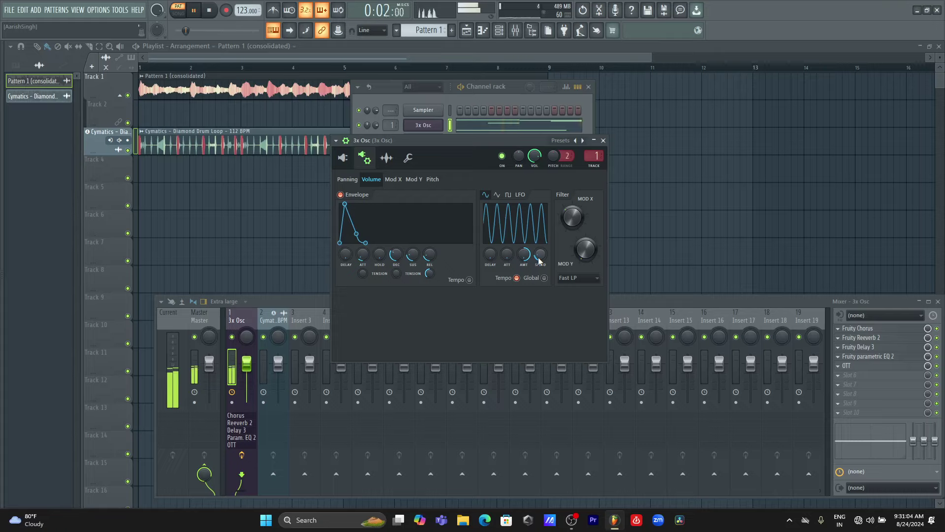
key(space)
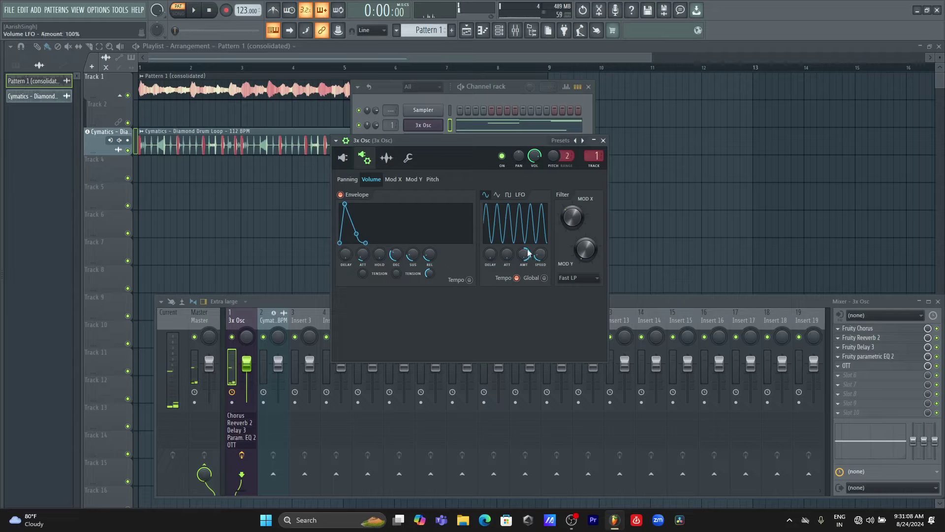
- Try the triangle shape for the volume LFO, change it to pulse, and audition the pattern before closing 3x Osc
click(498, 195)
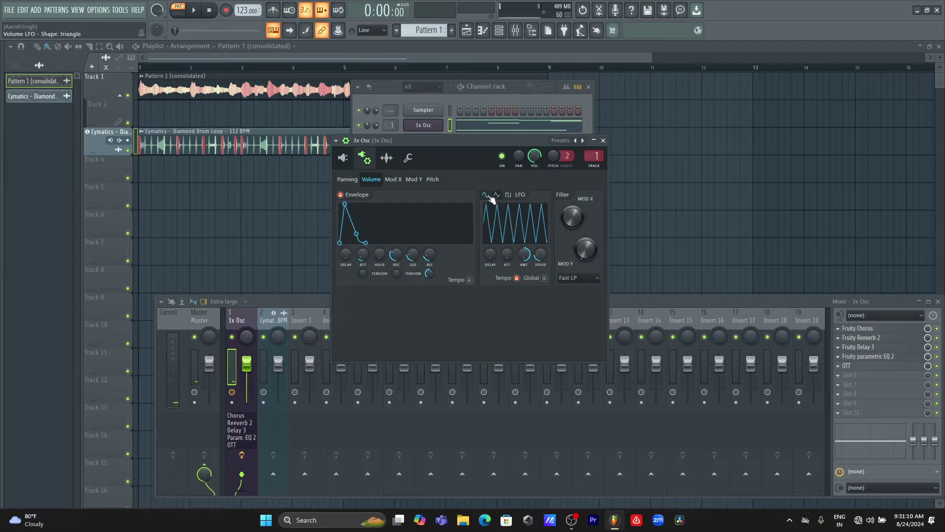
click(509, 196)
key(space)
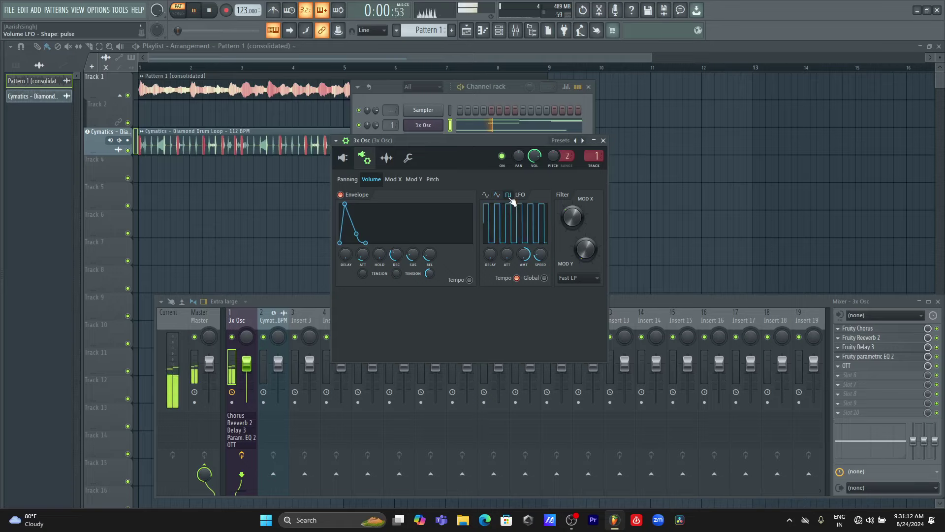
click(603, 141)
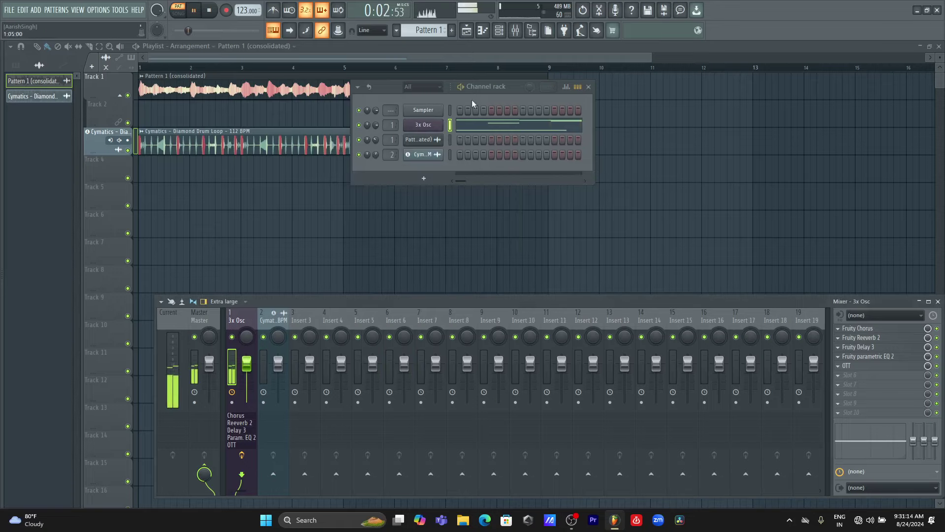
key(F12)
key(space)
- Place Pattern 1 at bar 1 of Track 2 in the playlist and consolidate it to an audio clip
click(16, 65)
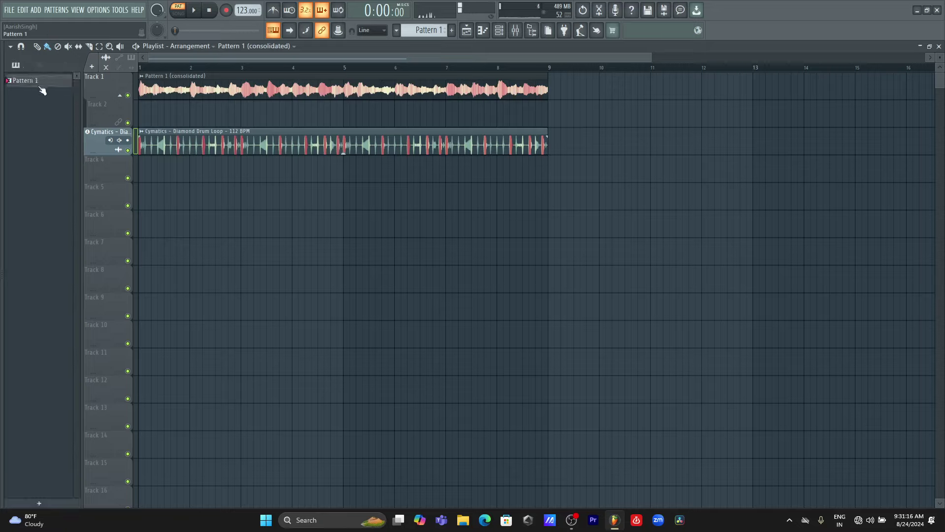
drag(39, 84, 146, 107)
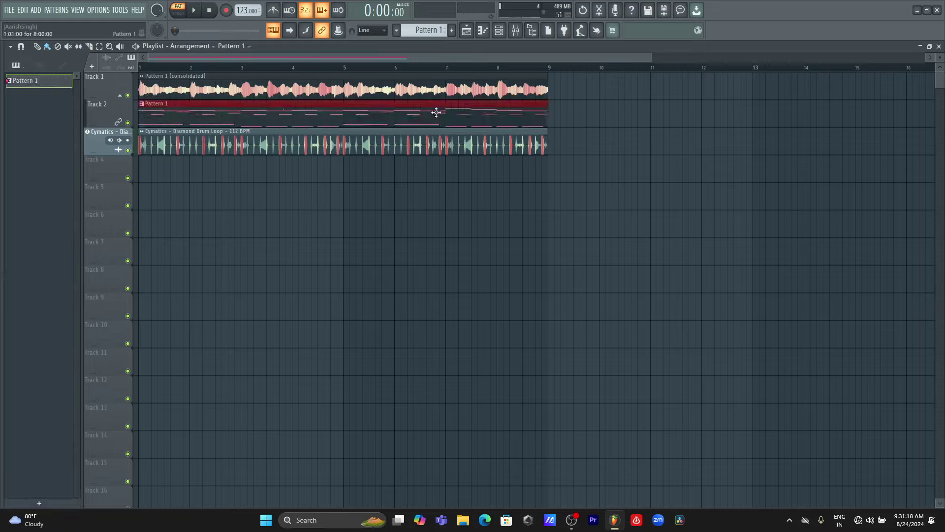
key(ctrl+alt+c)
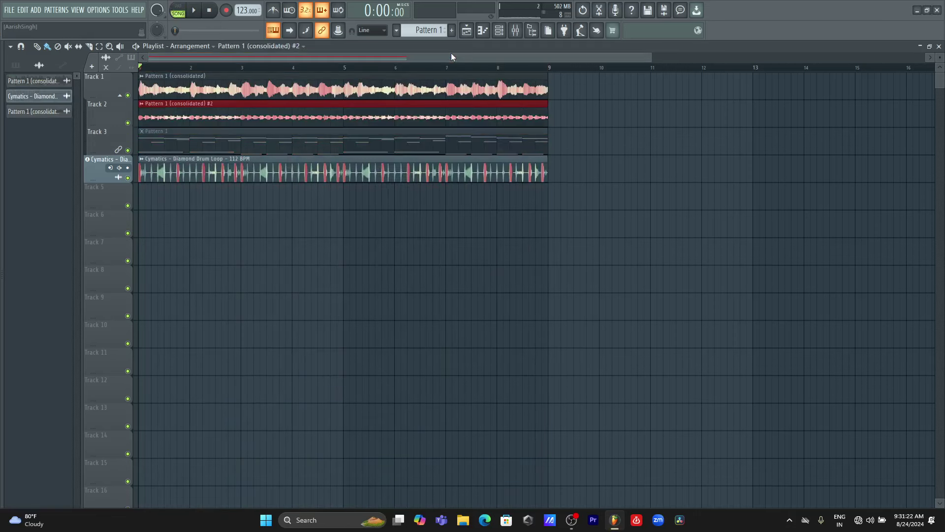
- Move the newly rendered clip on Track 2 and the Diamond drum loop so both start at bar 9
drag(359, 109, 749, 110)
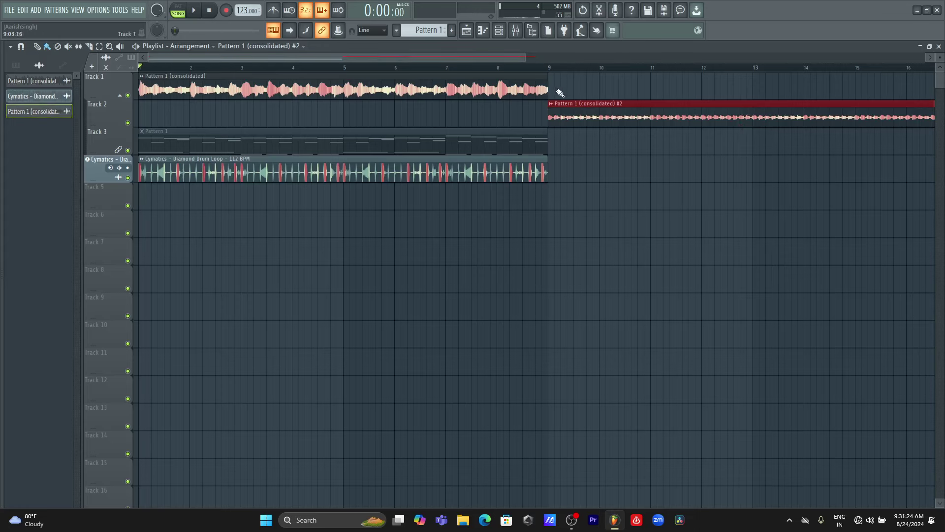
drag(527, 55, 680, 77)
drag(358, 167, 639, 167)
- Normalize the second rendered clip, lower its channel volume to about 57%, and change its time-stretching mode
double_click(537, 120)
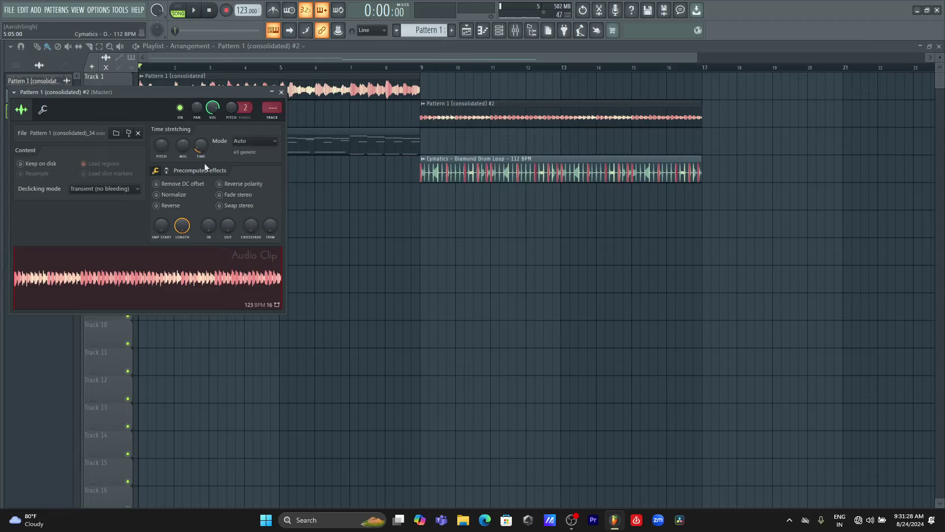
click(185, 194)
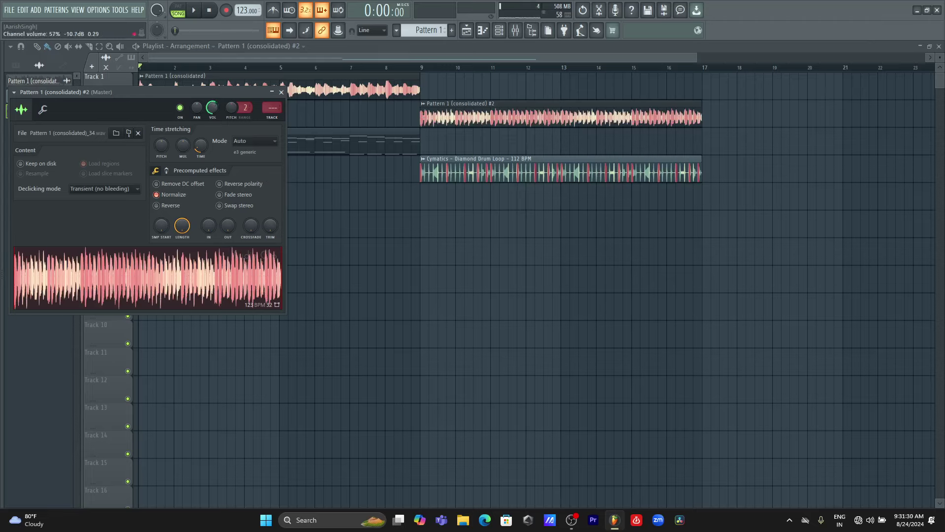
click(254, 141)
click(250, 162)
click(282, 92)
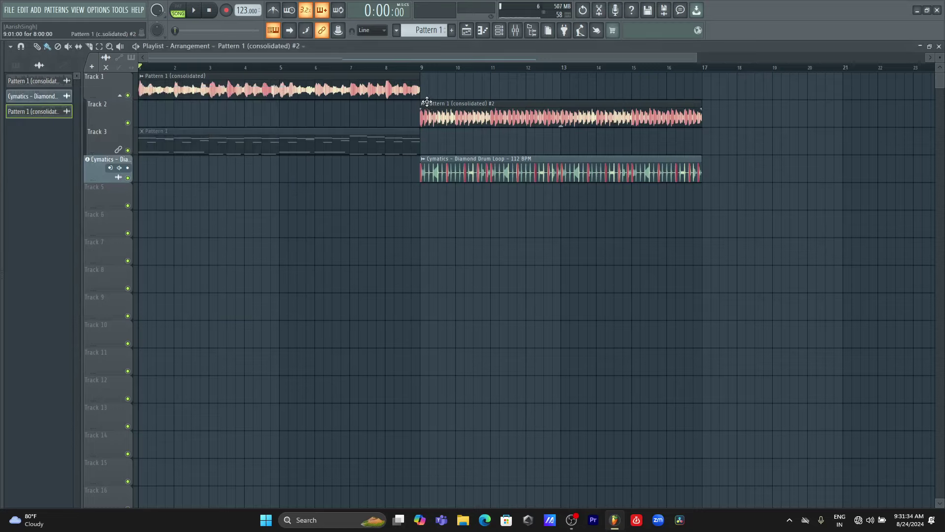
- Play the song from the start and delete the muted Pattern 1 clip from Track 3
key(space)
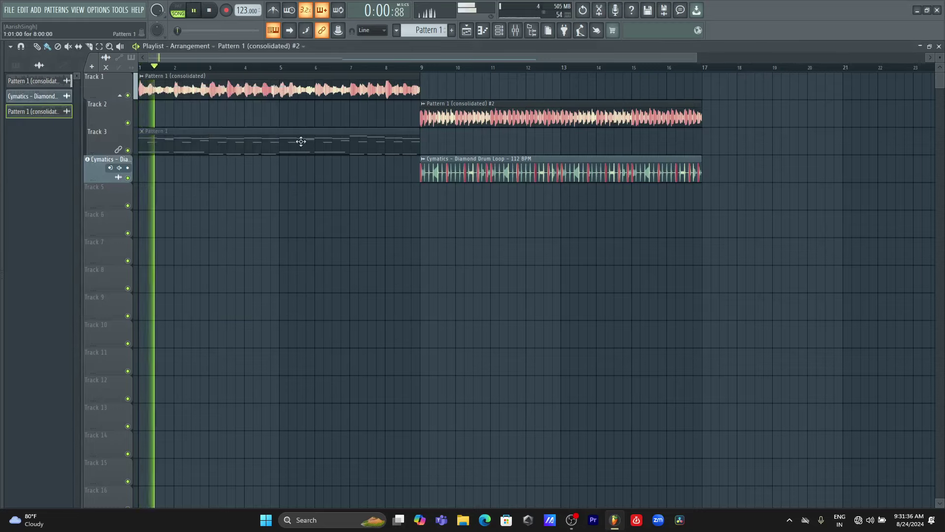
right_click(295, 142)
scroll(701, 55, down, 2)
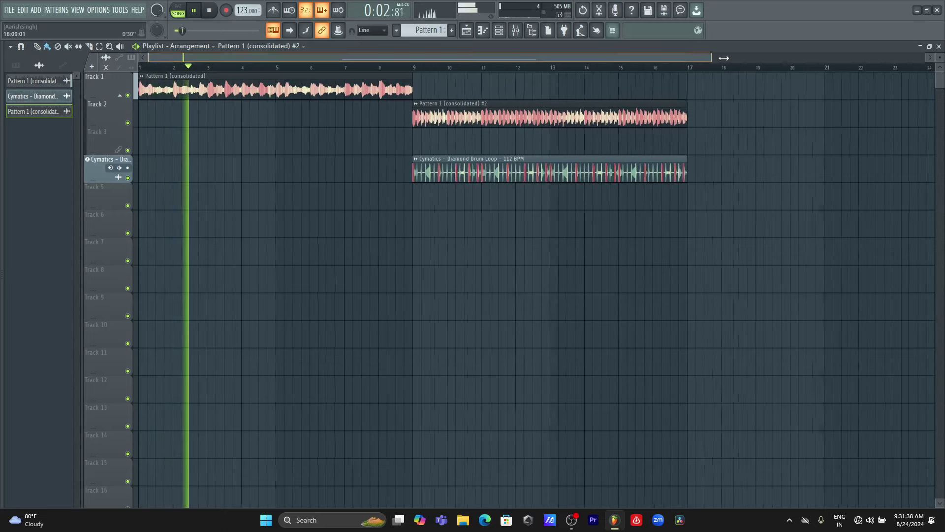
- Select the second rendered clip on Track 2 with the Diamond drum loop and duplicate both so the copies start at bar 17
drag(613, 113, 364, 180)
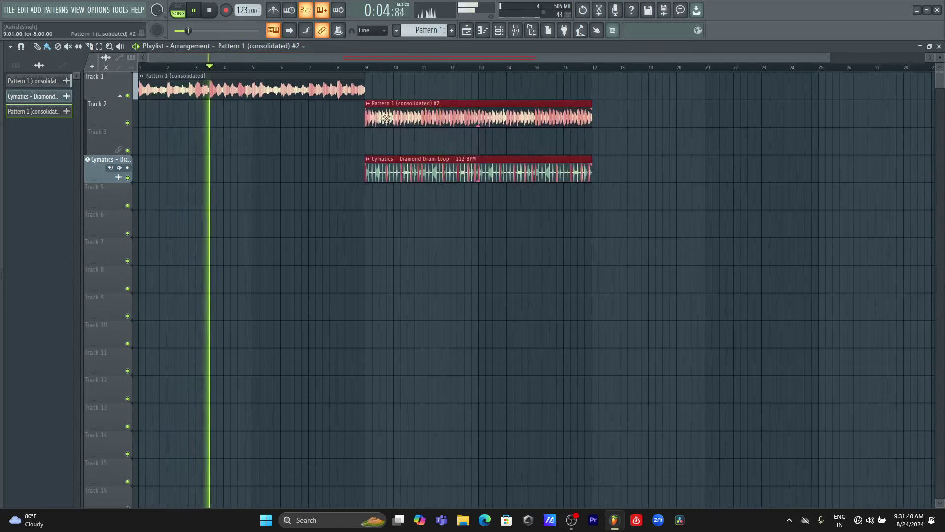
drag(388, 127, 614, 128)
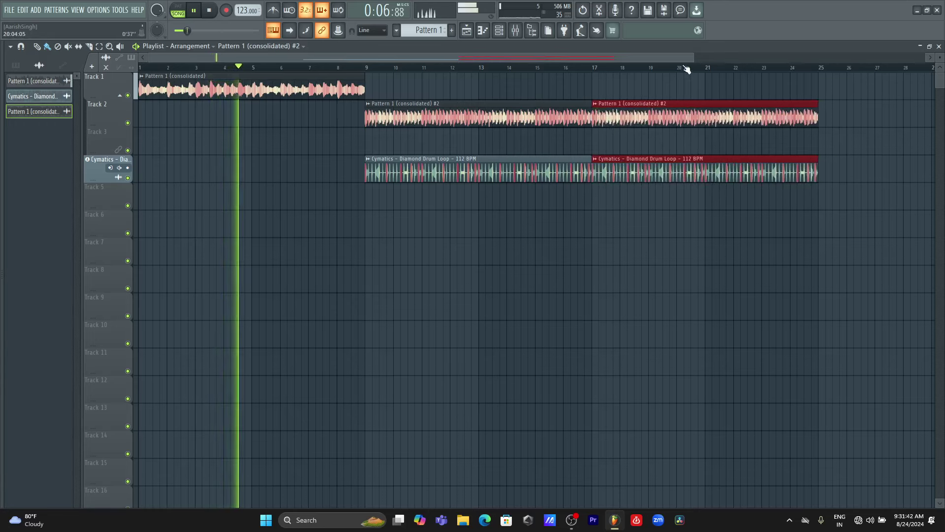
drag(830, 58, 727, 57)
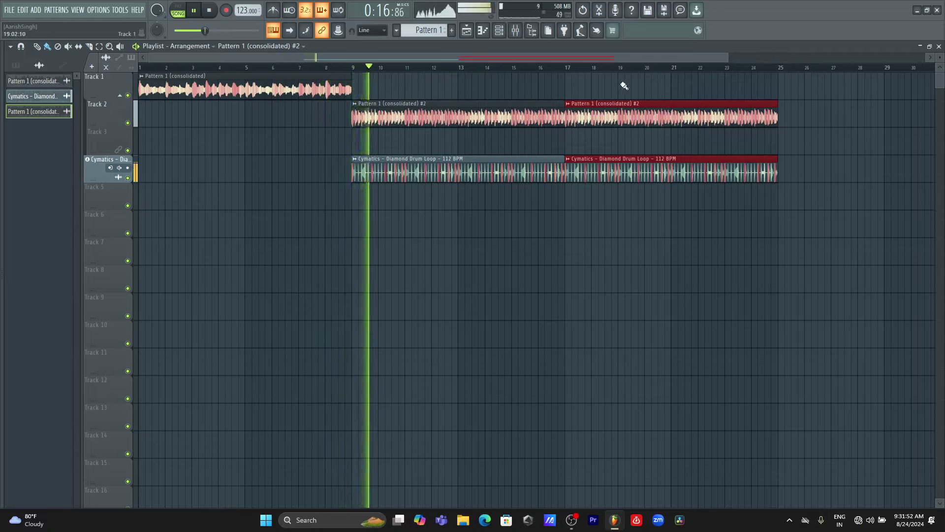
- Inspect the channel settings of the second rendered clip, including its mixer track, and stop the song playback
double_click(604, 108)
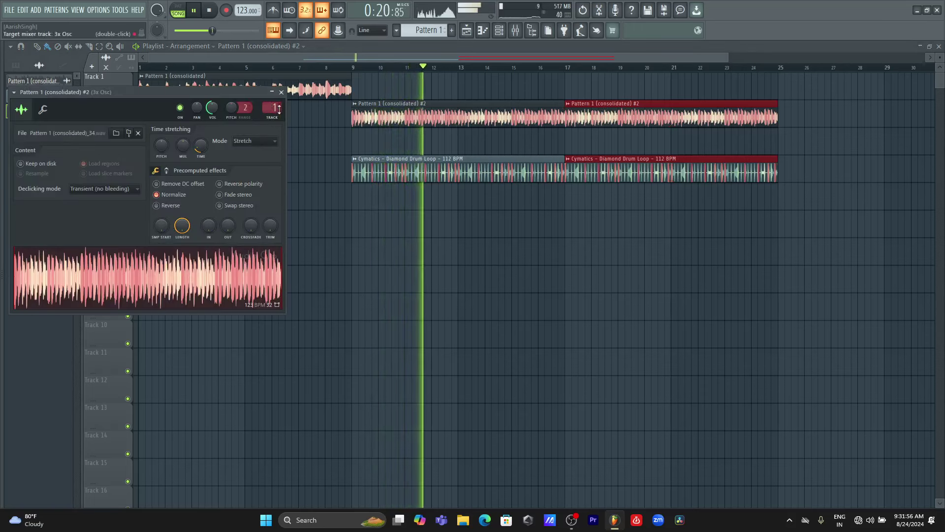
key(space)
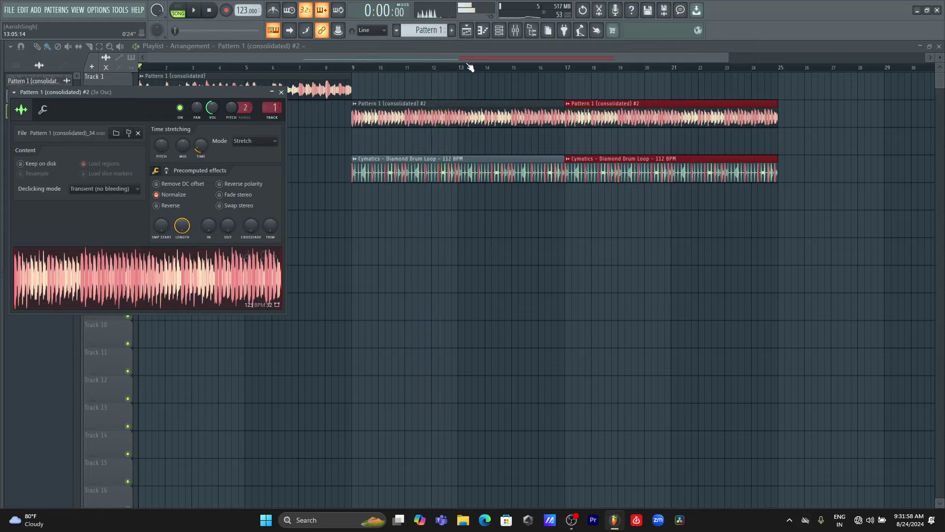
click(282, 92)
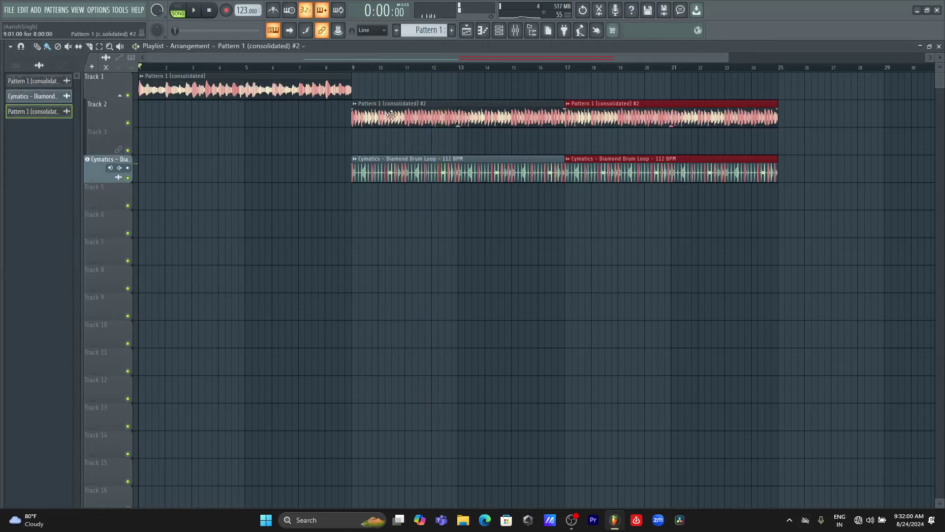
click(939, 46)
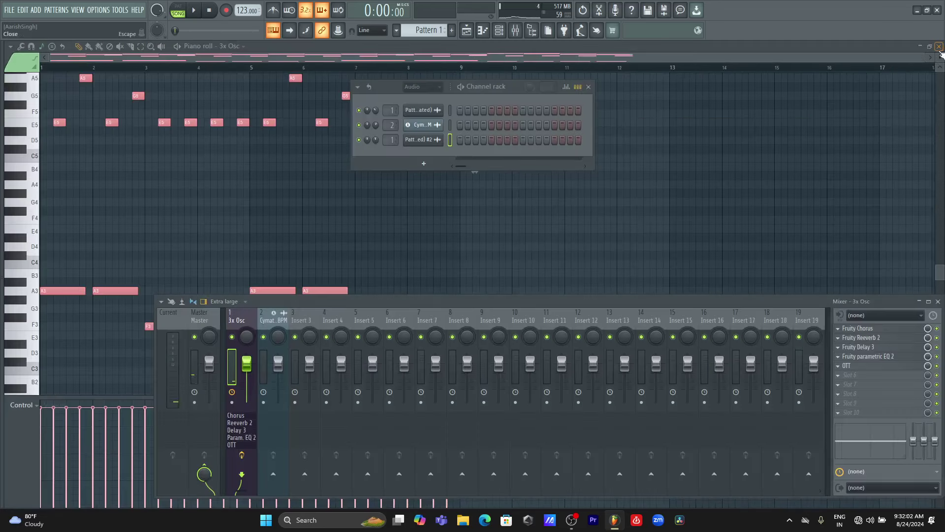
click(588, 86)
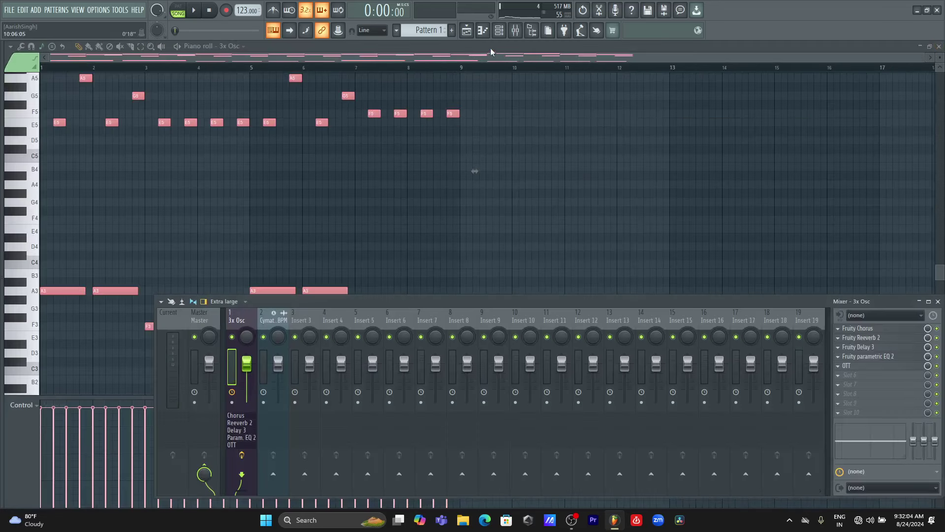
click(468, 32)
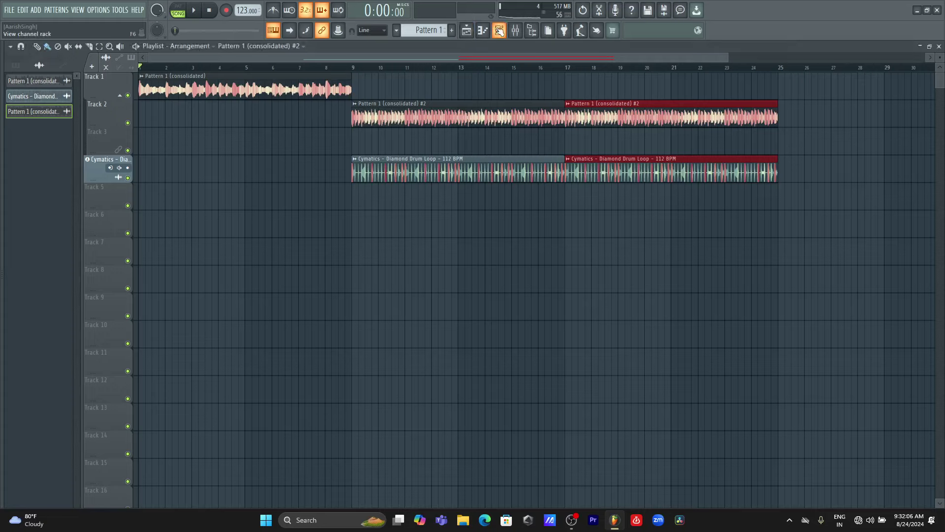
click(499, 31)
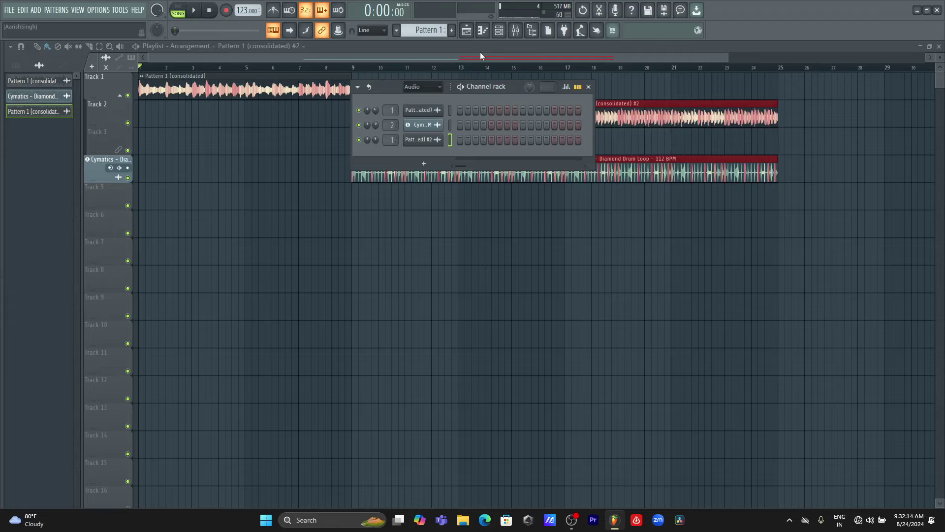
click(588, 86)
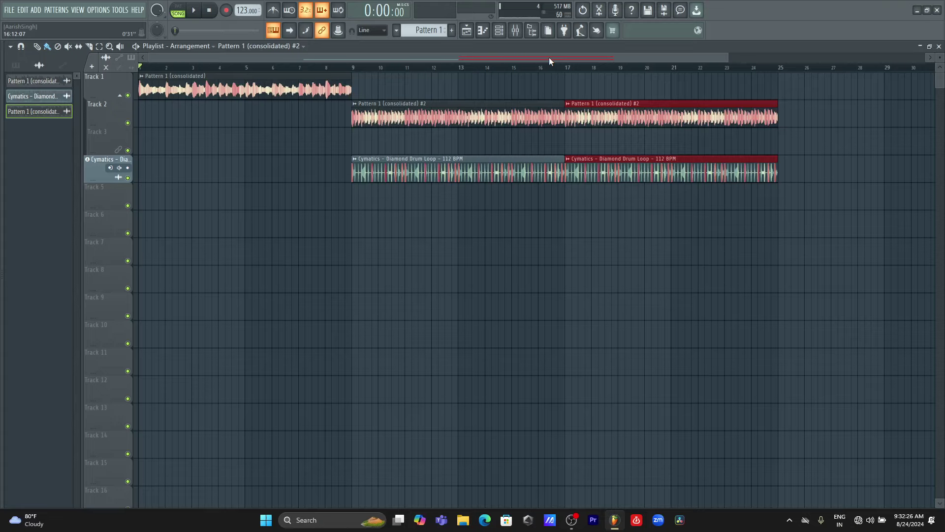
mouse_move(571, 527)
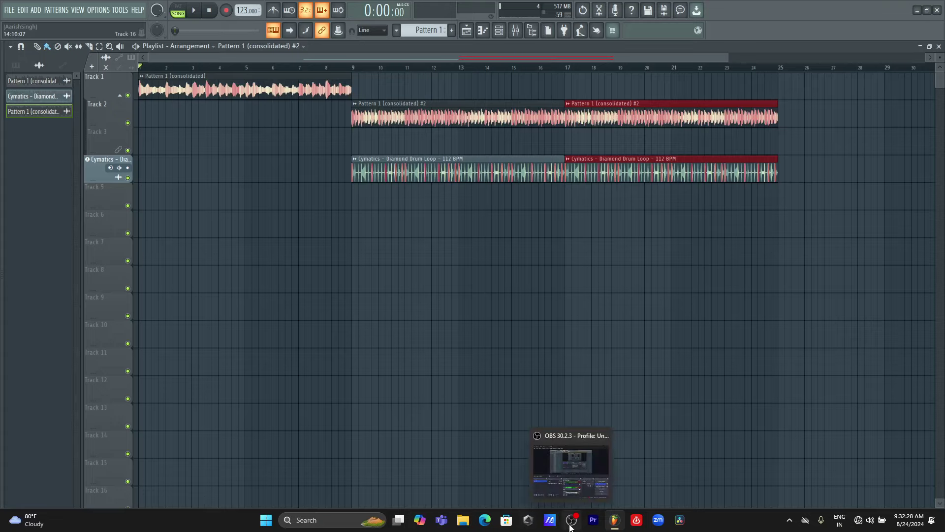